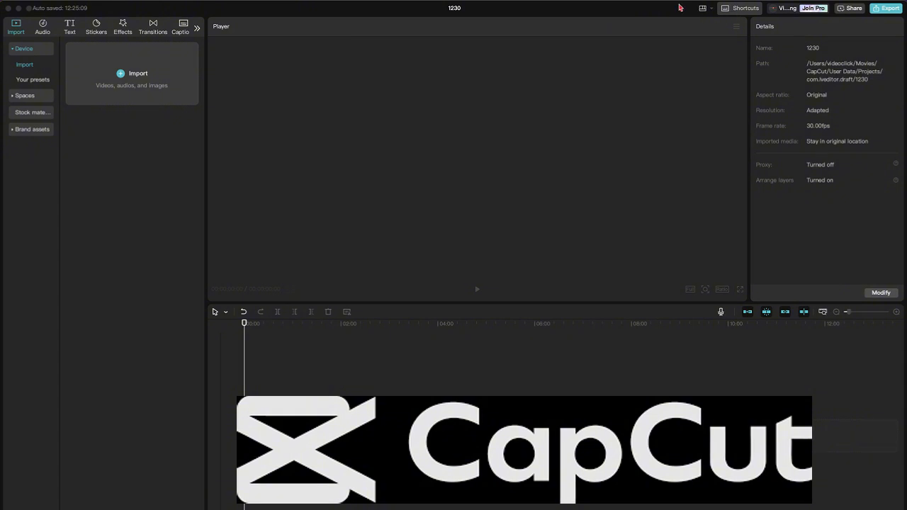
Place the video Kalia – Poderoso (Master).mp4 from the desktop at the start of the timeline.
{"action": "left_click_drag", "start_coordinate": [680, 8], "coordinate": [613, 6]}
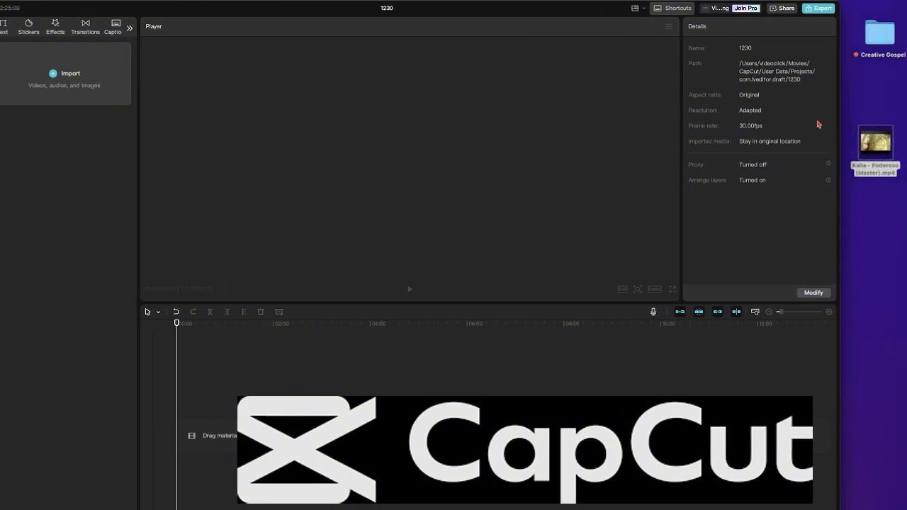
{"action": "left_click_drag", "start_coordinate": [881, 141], "coordinate": [293, 435]}
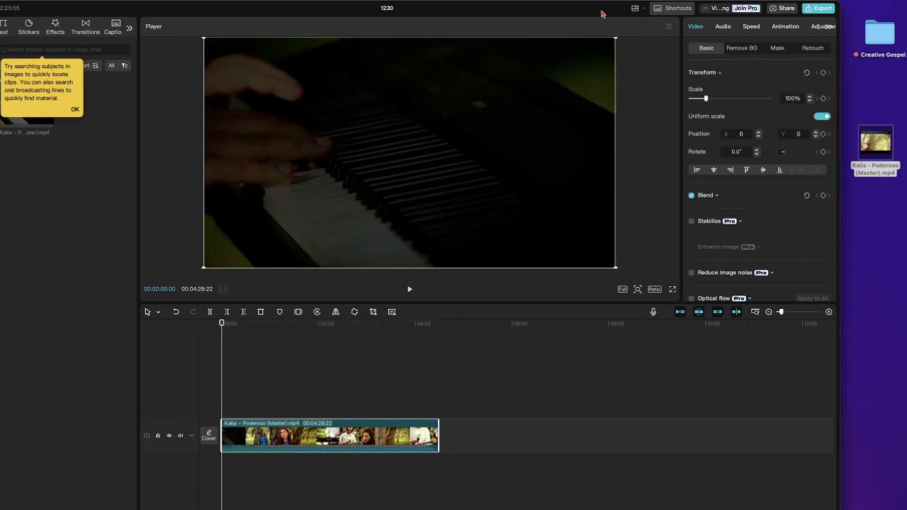
{"action": "left_click_drag", "start_coordinate": [602, 13], "coordinate": [672, 10]}
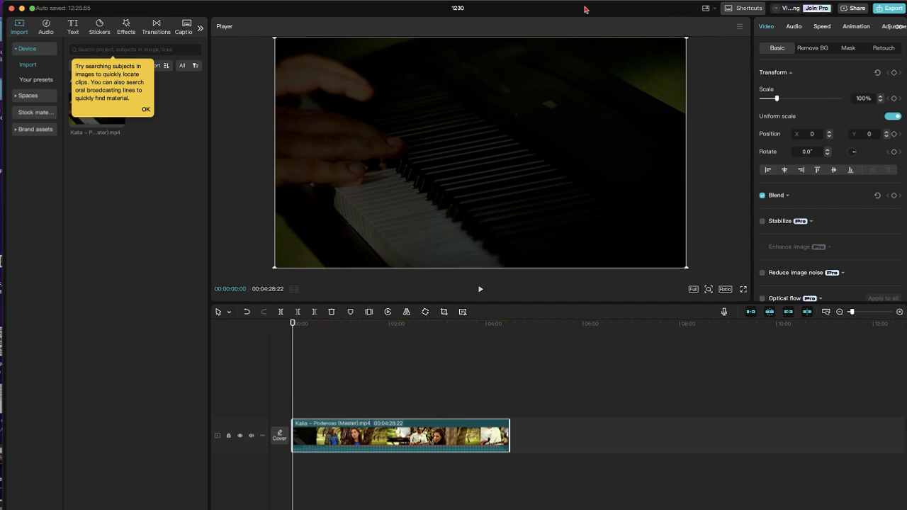
{"action": "left_click_drag", "start_coordinate": [558, 11], "coordinate": [552, 10]}
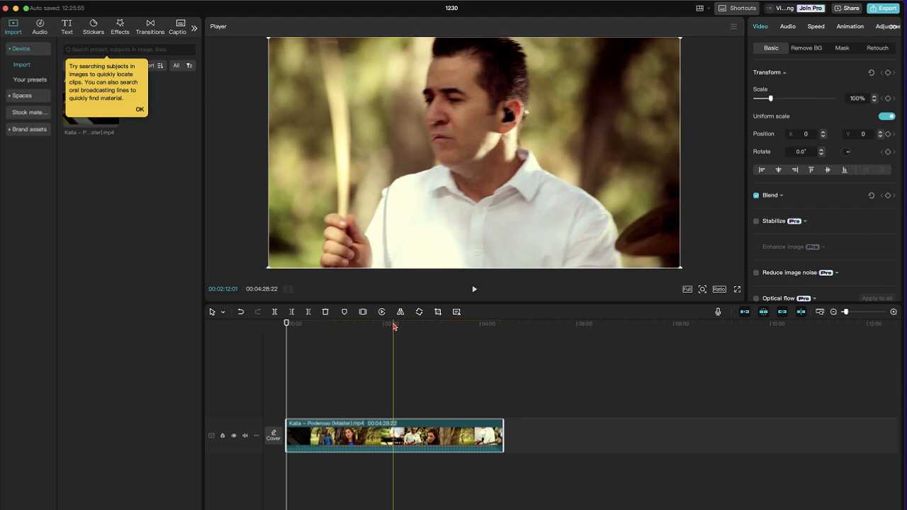
Lower the clip's volume to -21.6 dB, playing part of it to judge the level.
{"action": "left_click_drag", "start_coordinate": [394, 326], "coordinate": [427, 326]}
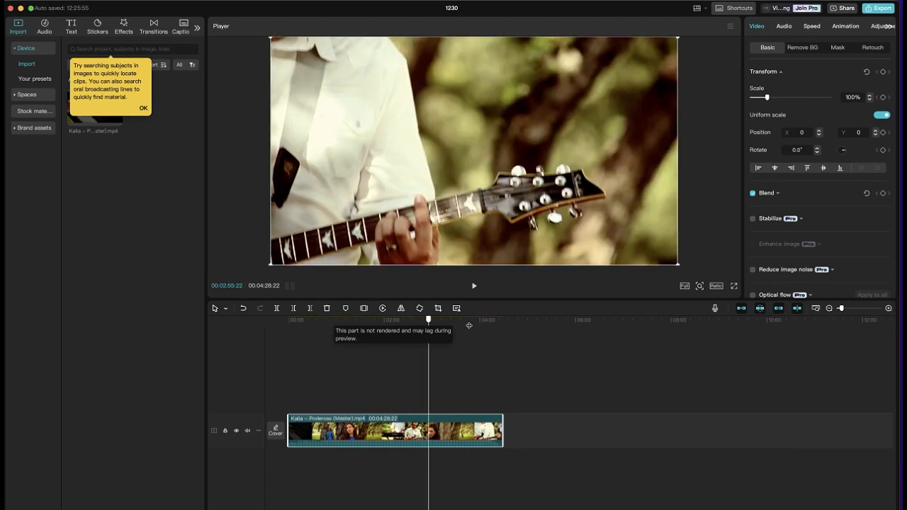
{"action": "left_click", "coordinate": [497, 321]}
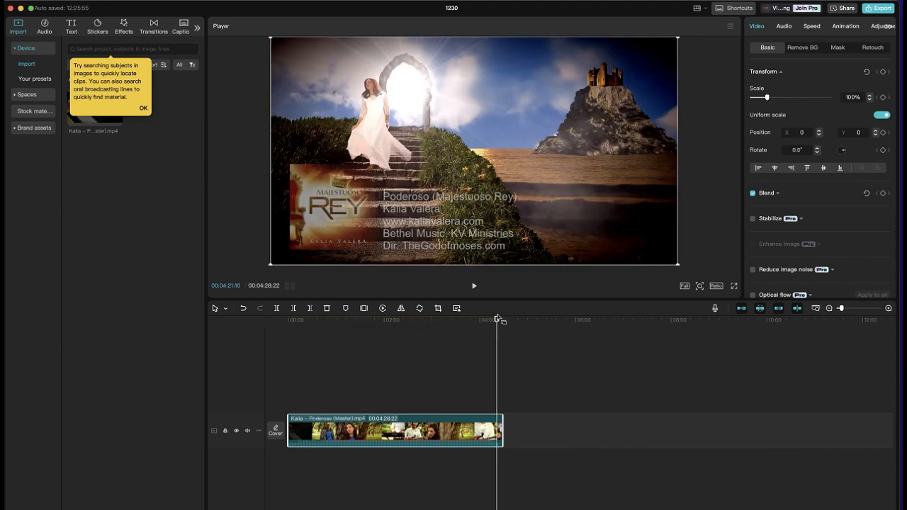
{"action": "left_click_drag", "start_coordinate": [496, 321], "coordinate": [349, 325]}
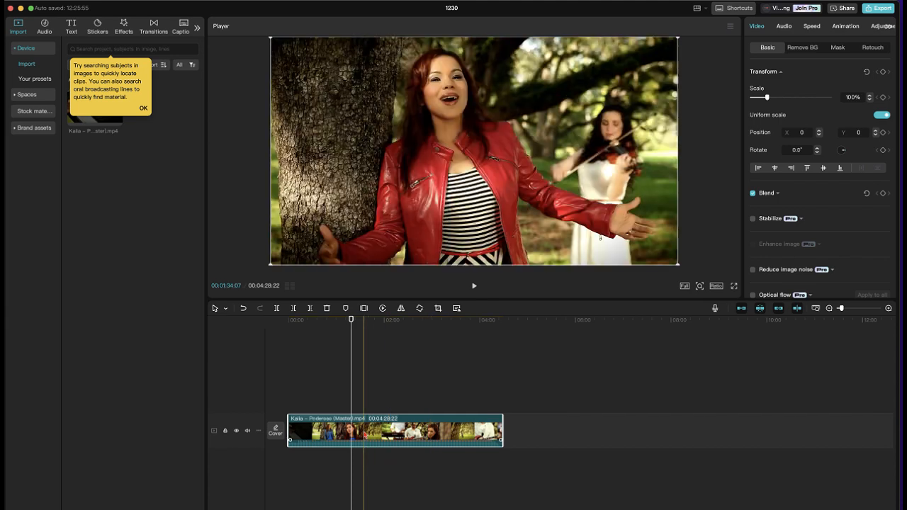
{"action": "left_click", "coordinate": [784, 28]}
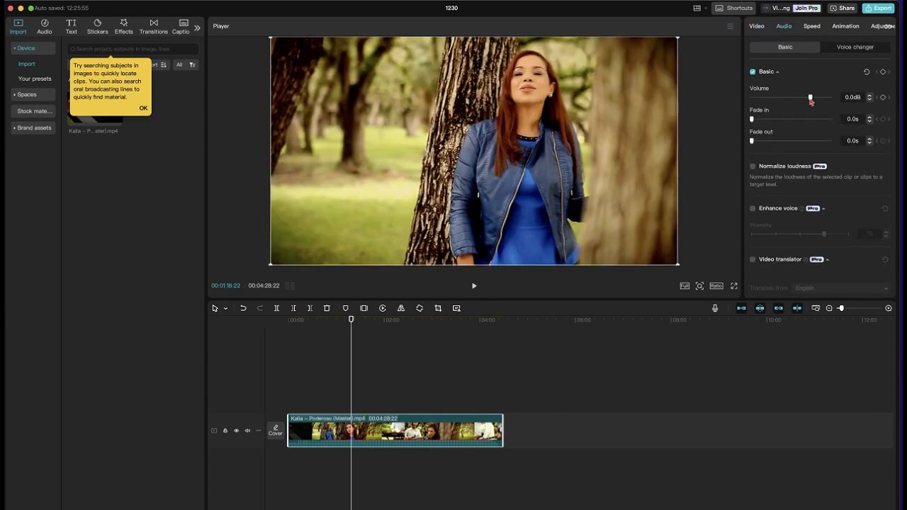
{"action": "left_click_drag", "start_coordinate": [810, 100], "coordinate": [784, 100]}
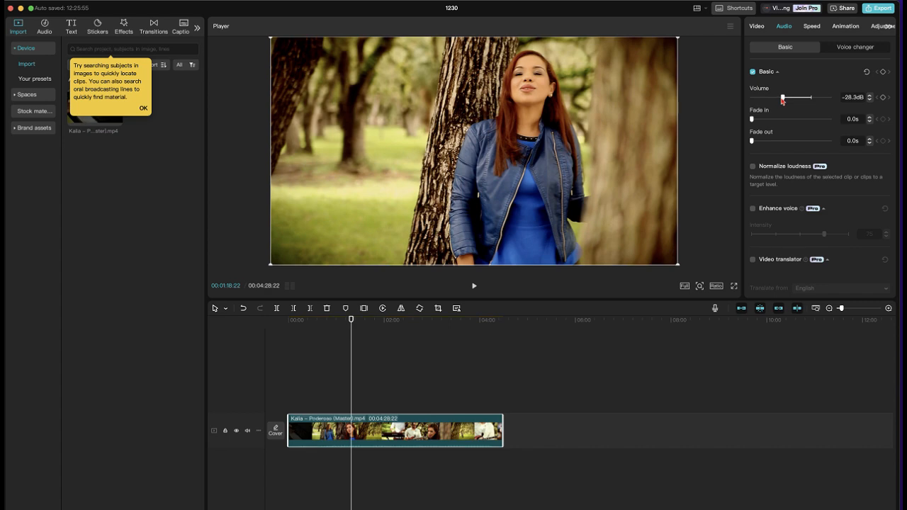
{"action": "left_click", "coordinate": [308, 322]}
{"action": "key", "text": "space"}
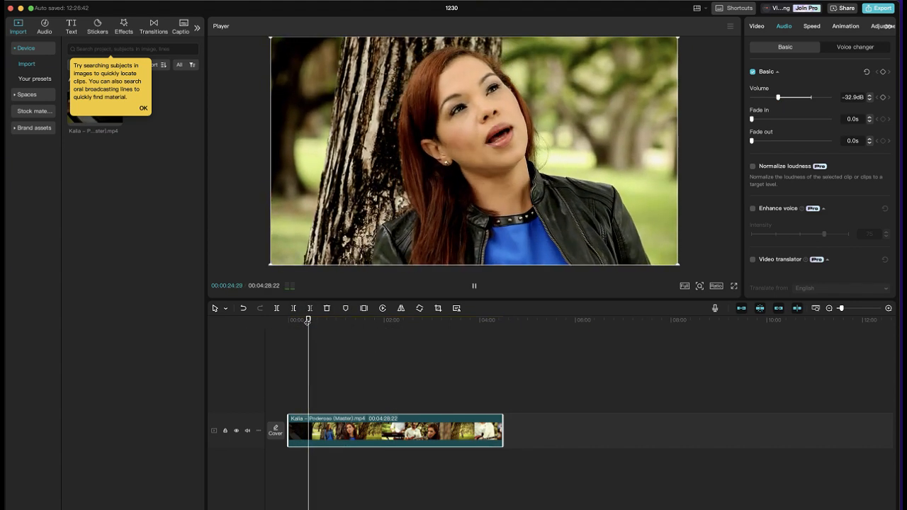
{"action": "left_click_drag", "start_coordinate": [779, 98], "coordinate": [789, 103]}
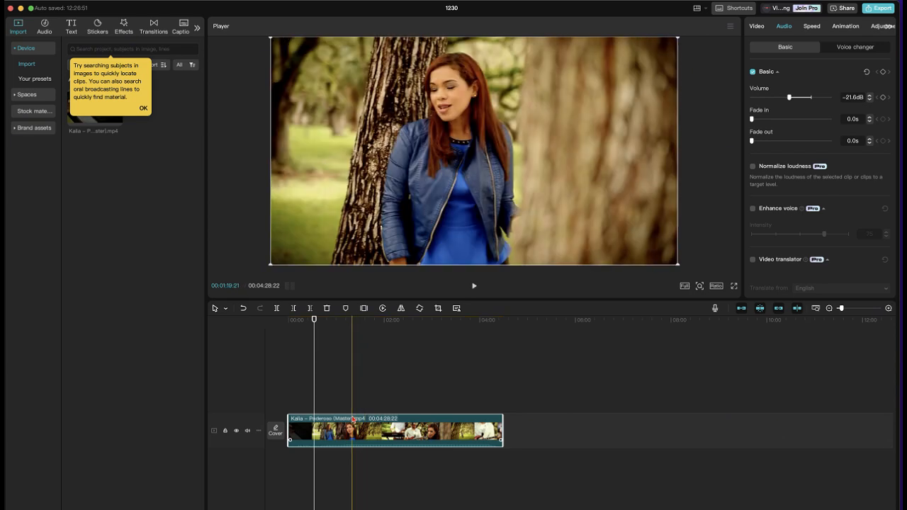
Dismiss the media search tip, then select the clip and zoom in the timeline around it.
{"action": "left_click", "coordinate": [403, 319]}
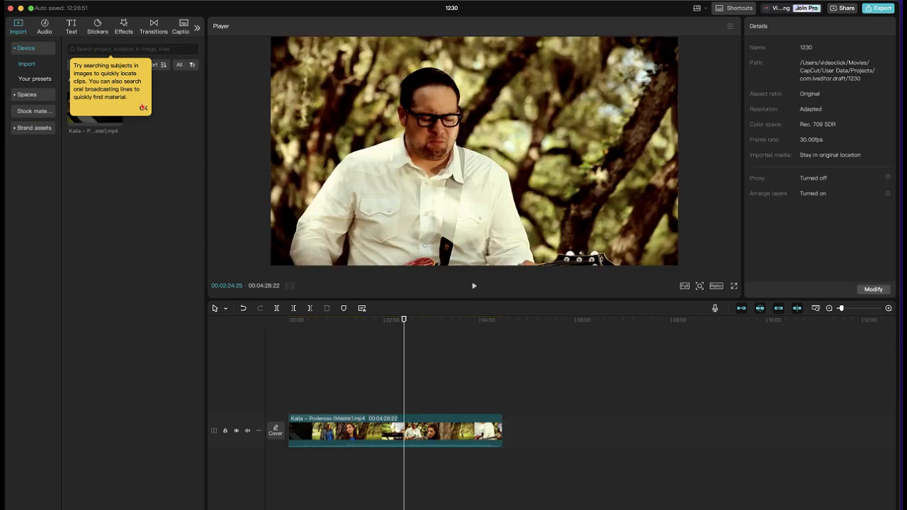
{"action": "left_click", "coordinate": [143, 107]}
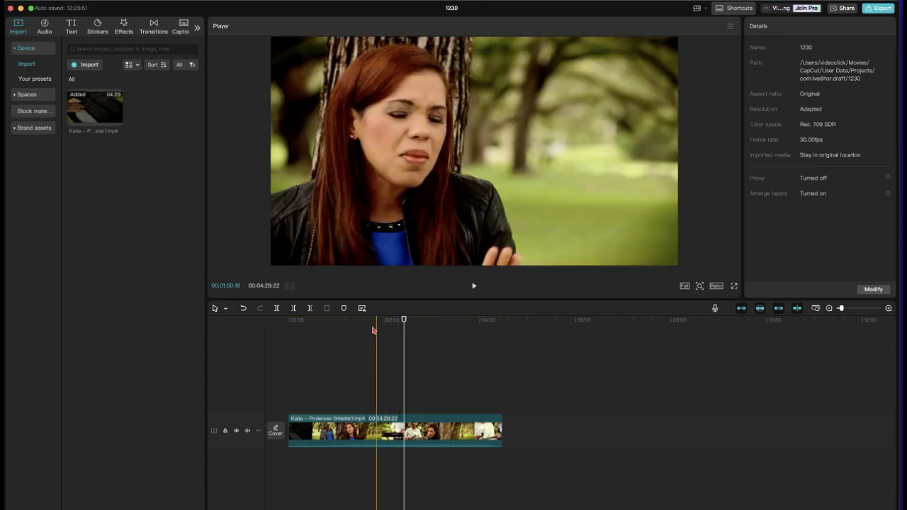
{"action": "left_click_drag", "start_coordinate": [367, 323], "coordinate": [418, 329]}
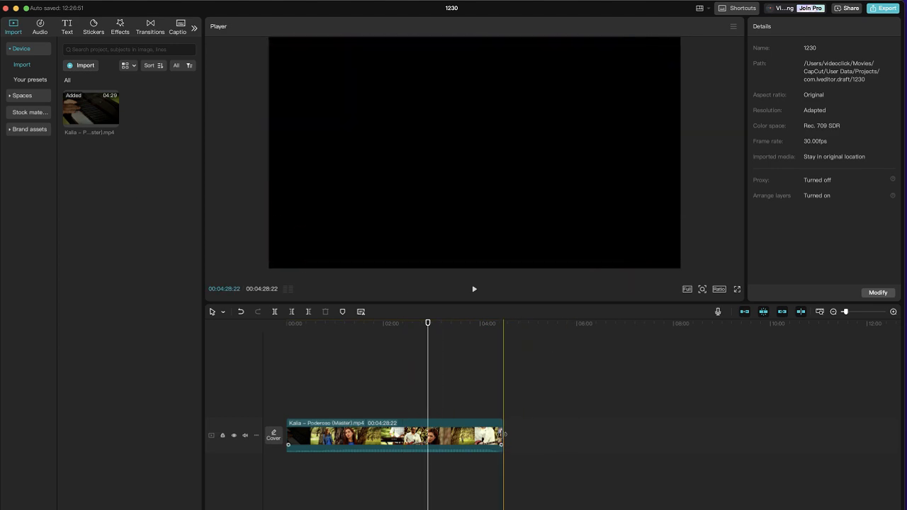
{"action": "left_click", "coordinate": [501, 434]}
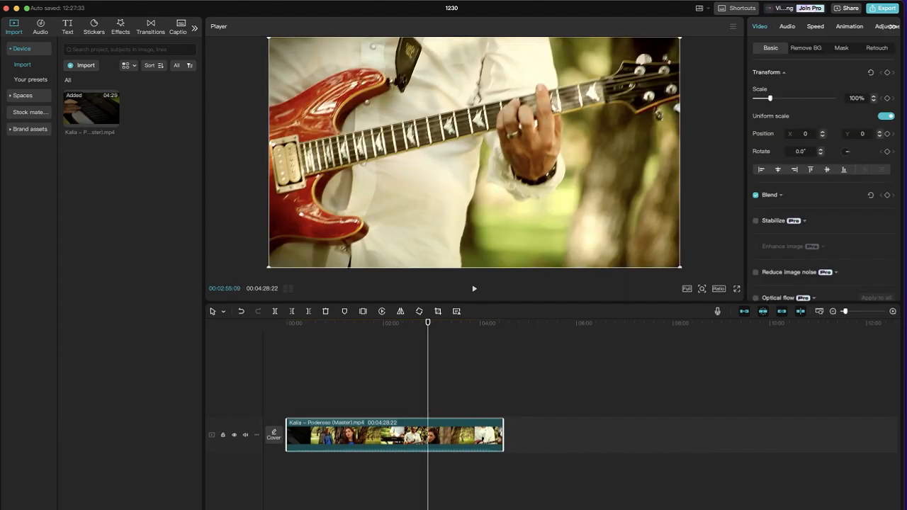
{"action": "left_click_drag", "start_coordinate": [845, 312], "coordinate": [853, 312]}
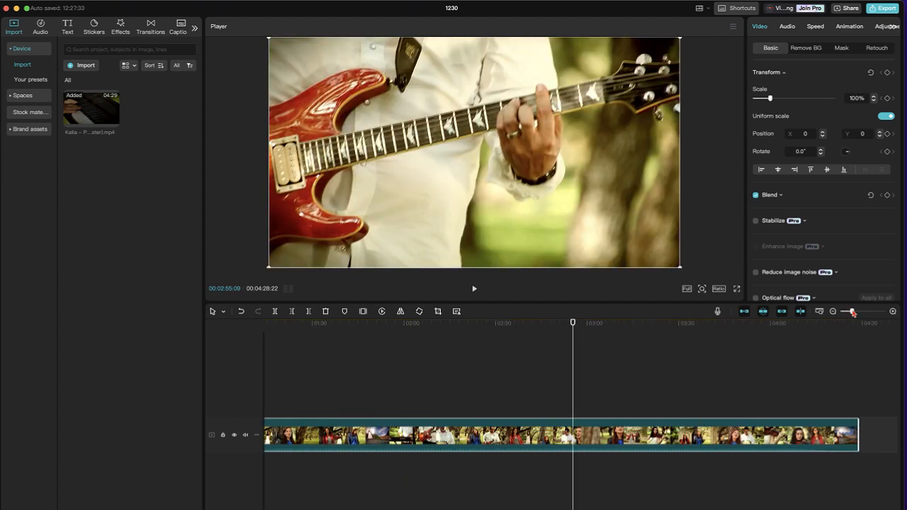
Split the clip at 00:00:40:21 and again at 00:01:11:20.
{"action": "left_click", "coordinate": [570, 323]}
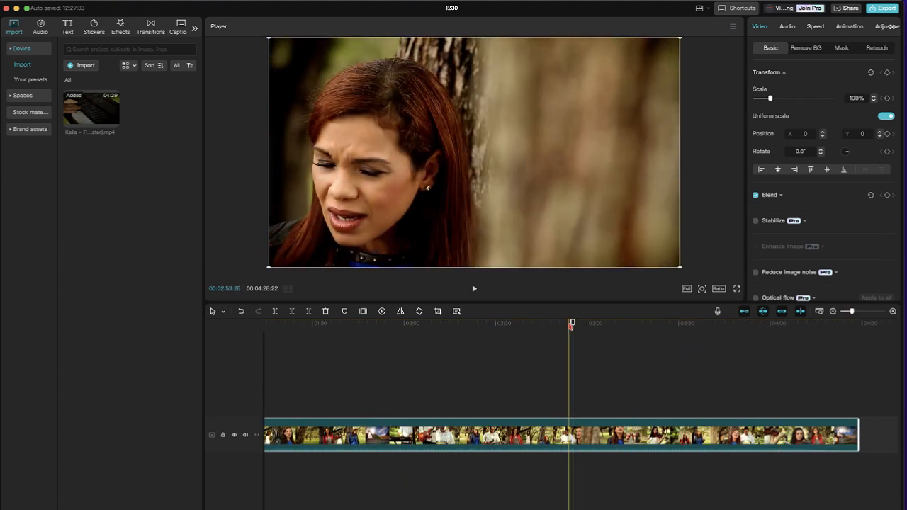
{"action": "left_click_drag", "start_coordinate": [540, 331], "coordinate": [265, 340]}
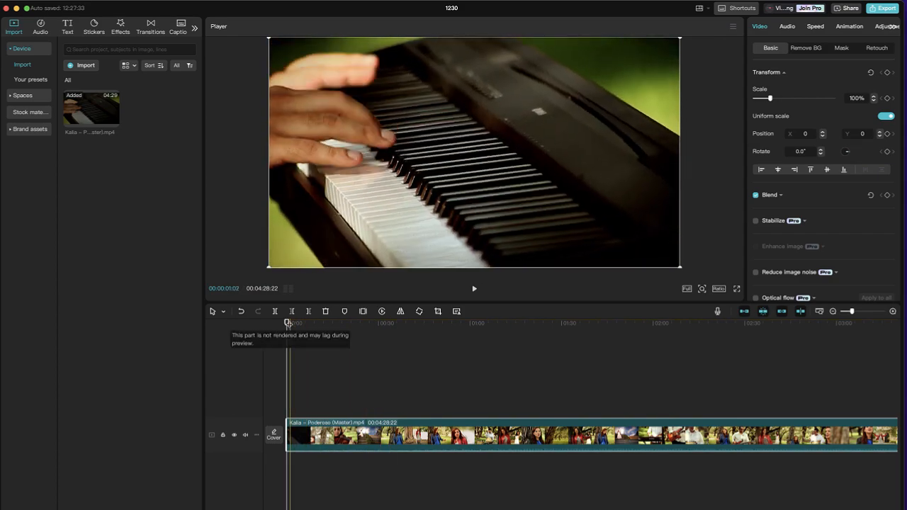
{"action": "left_click", "coordinate": [526, 324]}
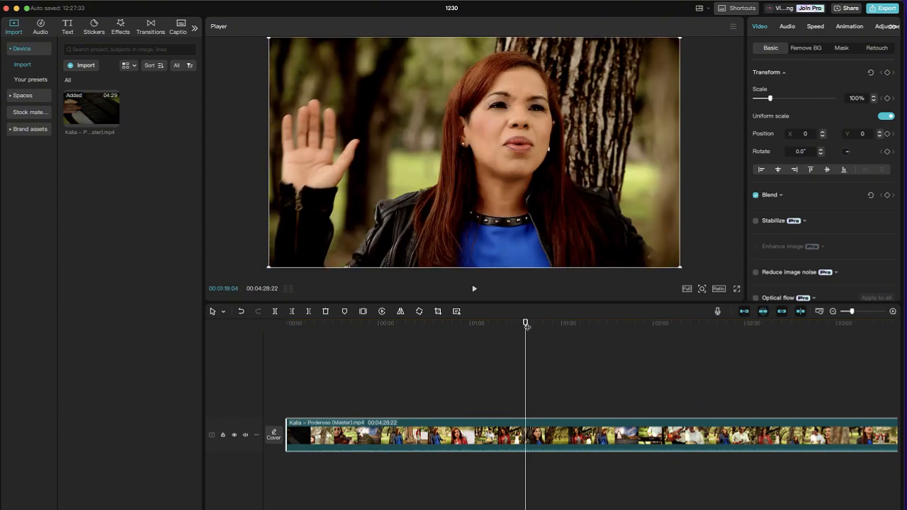
{"action": "left_click_drag", "start_coordinate": [526, 326], "coordinate": [740, 341]}
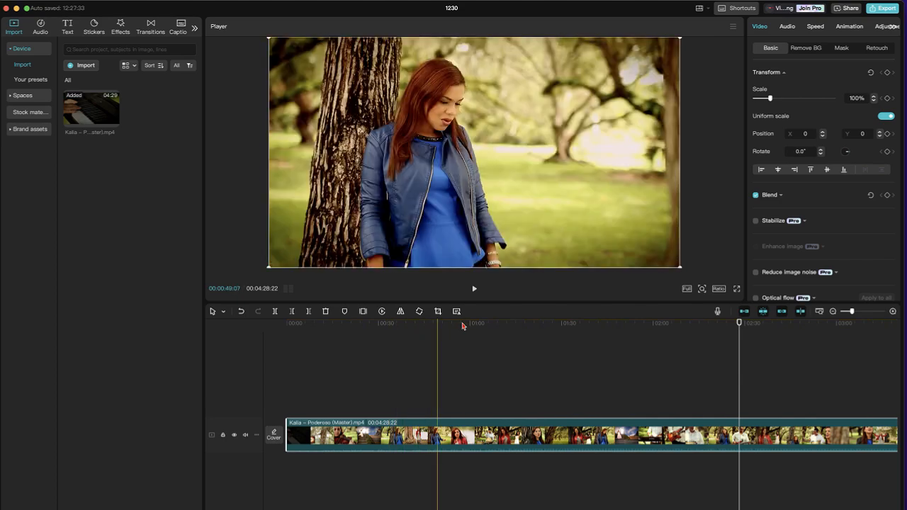
{"action": "left_click", "coordinate": [543, 326]}
{"action": "left_click_drag", "start_coordinate": [558, 328], "coordinate": [367, 325]}
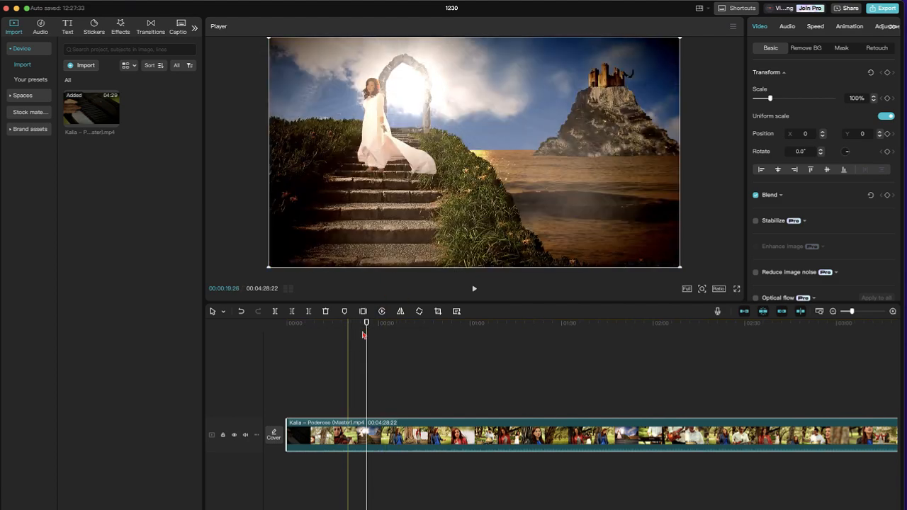
{"action": "left_click_drag", "start_coordinate": [367, 323], "coordinate": [411, 329]}
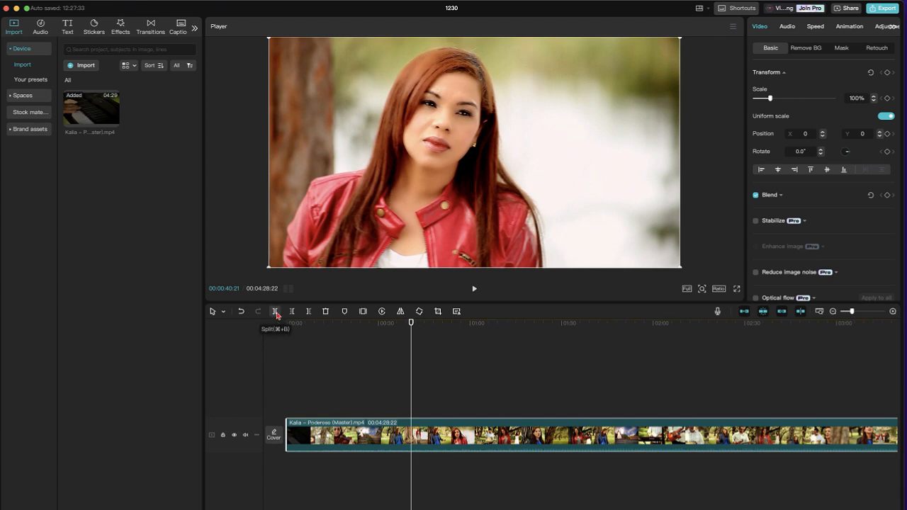
{"action": "left_click", "coordinate": [275, 312]}
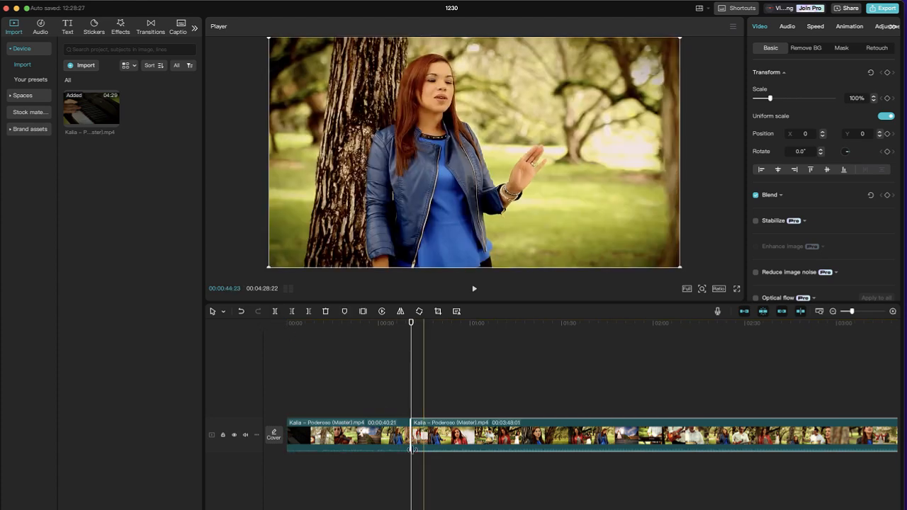
{"action": "left_click", "coordinate": [505, 328]}
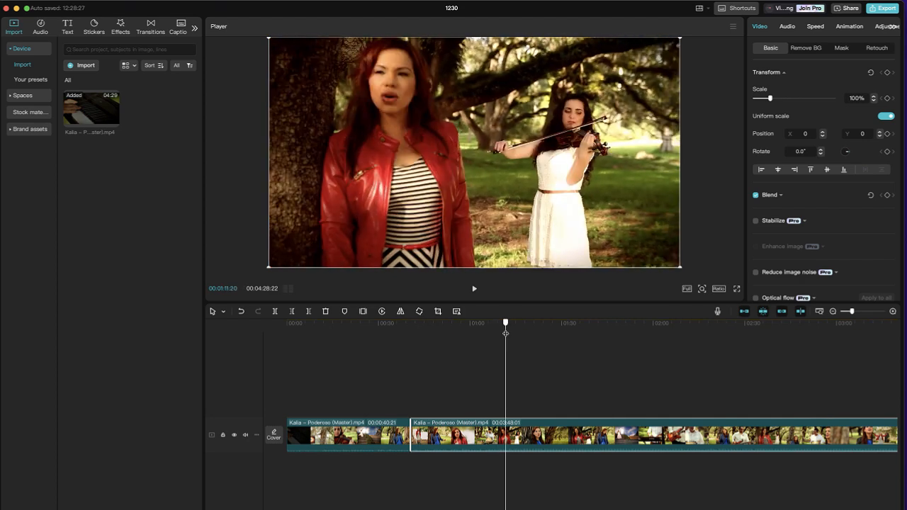
{"action": "left_click", "coordinate": [276, 312]}
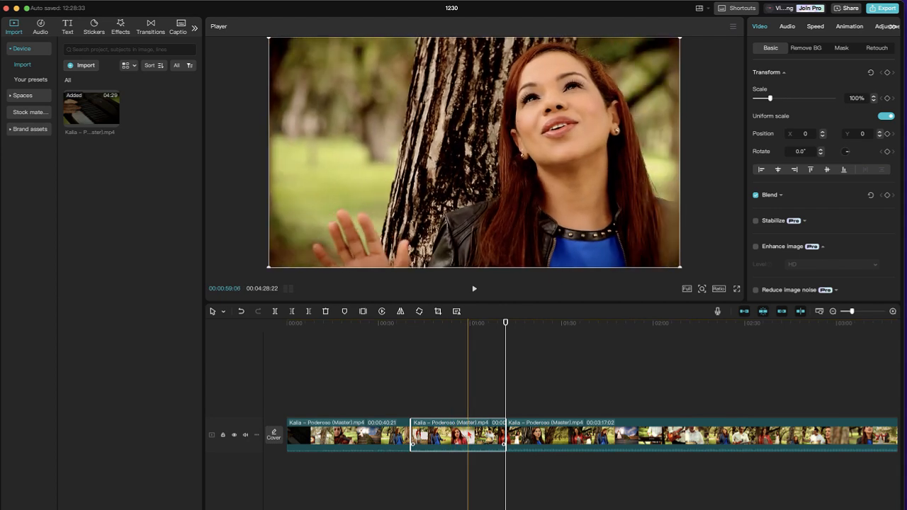
Try lifting the middle segment onto a track above, then return it to its place between the neighbouring segments.
{"action": "left_click_drag", "start_coordinate": [468, 436], "coordinate": [473, 387]}
{"action": "left_click_drag", "start_coordinate": [495, 433], "coordinate": [560, 431]}
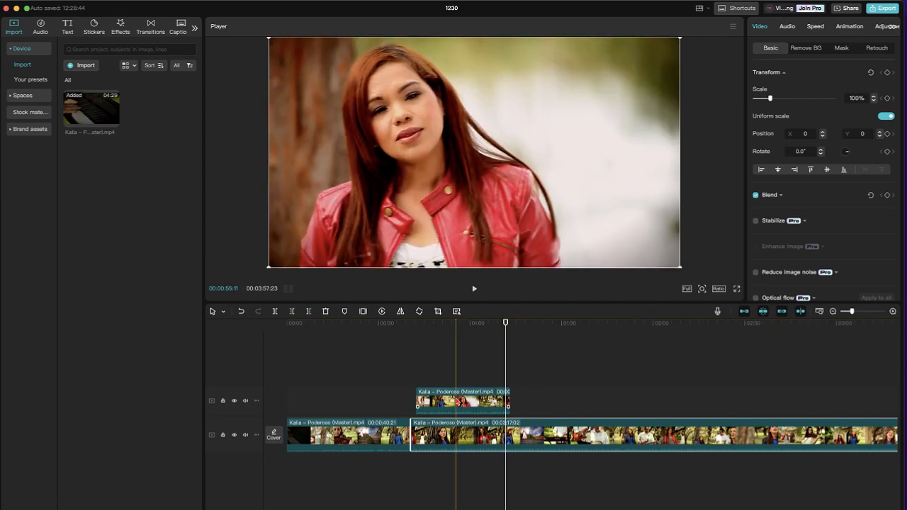
{"action": "left_click_drag", "start_coordinate": [457, 401], "coordinate": [451, 432]}
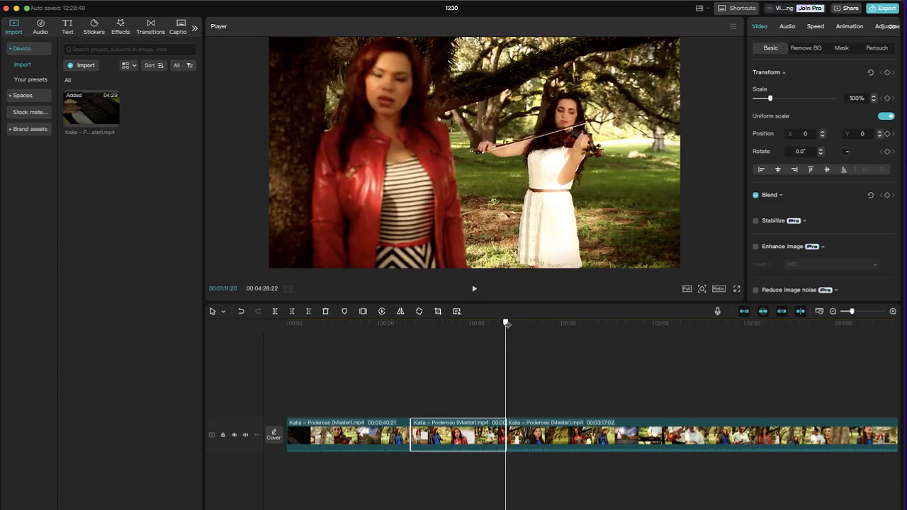
Split the last segment at 00:01:40:19 and at 00:01:55:05 to isolate a short section.
{"action": "left_click_drag", "start_coordinate": [508, 324], "coordinate": [594, 328]}
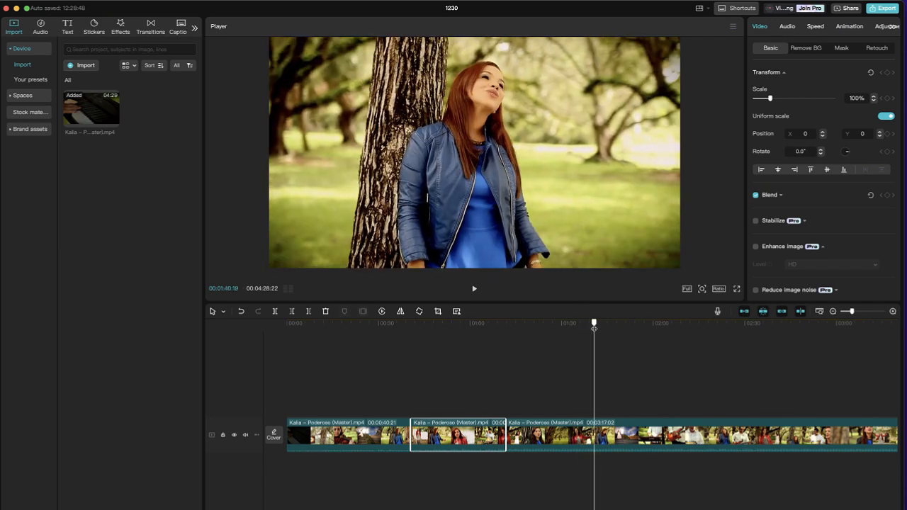
{"action": "left_click", "coordinate": [277, 312]}
{"action": "left_click", "coordinate": [599, 324]}
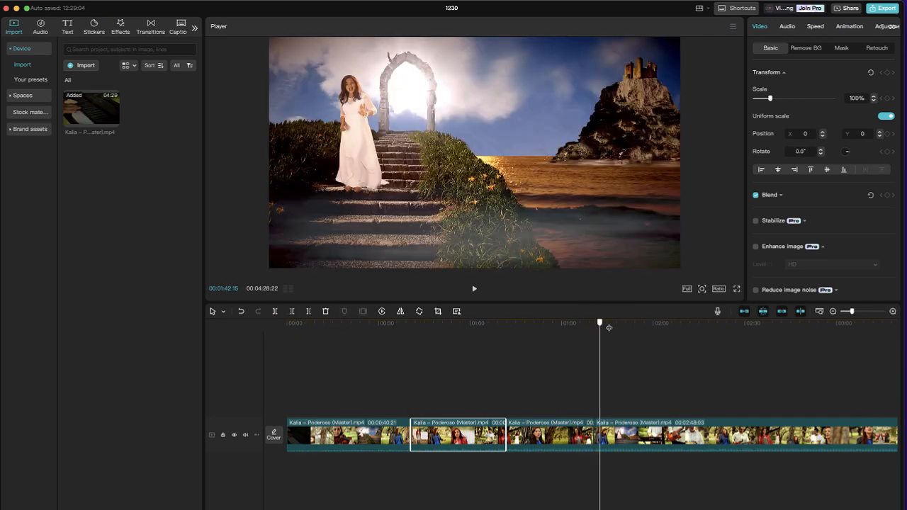
{"action": "left_click_drag", "start_coordinate": [609, 328], "coordinate": [638, 324]}
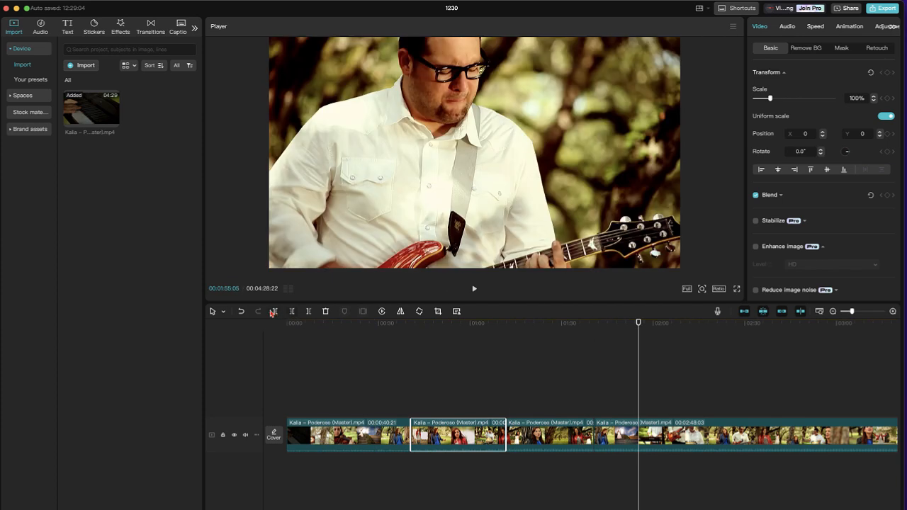
{"action": "left_click", "coordinate": [274, 312]}
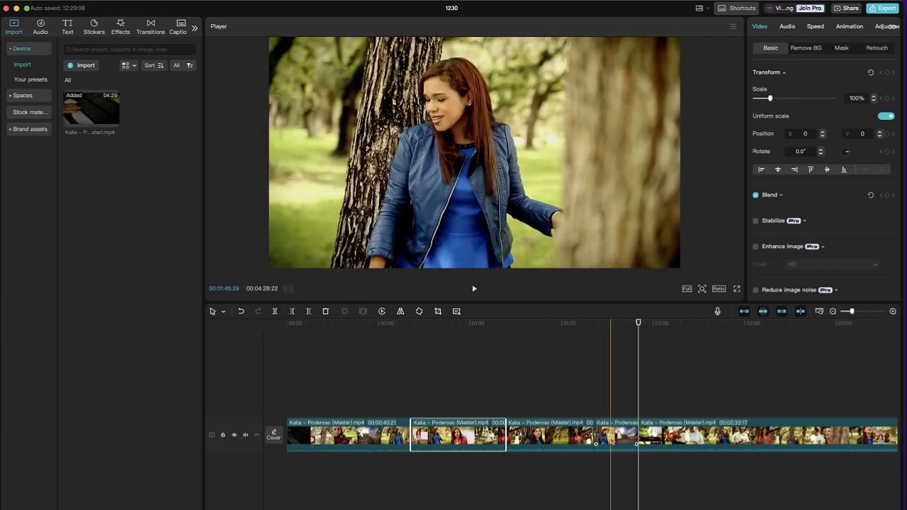
Move the short section starting at 00:01:40:19 out of the main track and delete it.
{"action": "left_click_drag", "start_coordinate": [613, 435], "coordinate": [726, 370]}
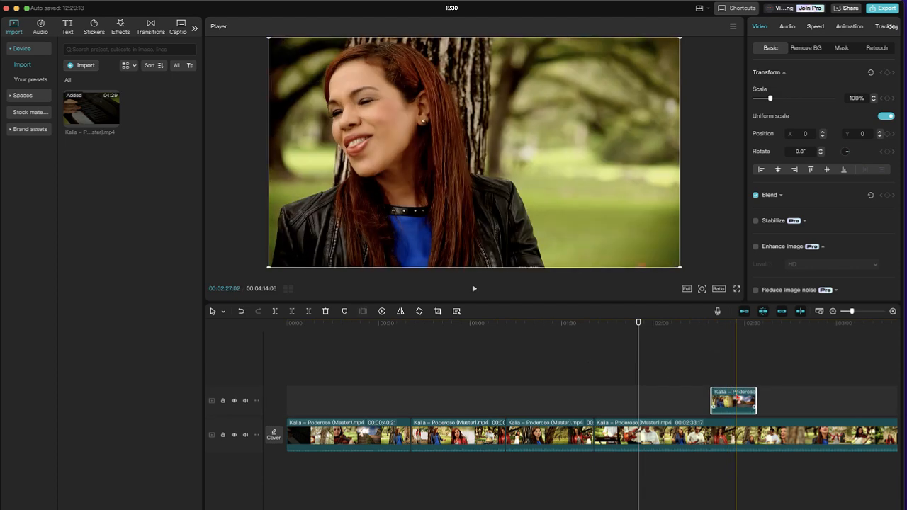
{"action": "left_click_drag", "start_coordinate": [667, 443], "coordinate": [690, 443]}
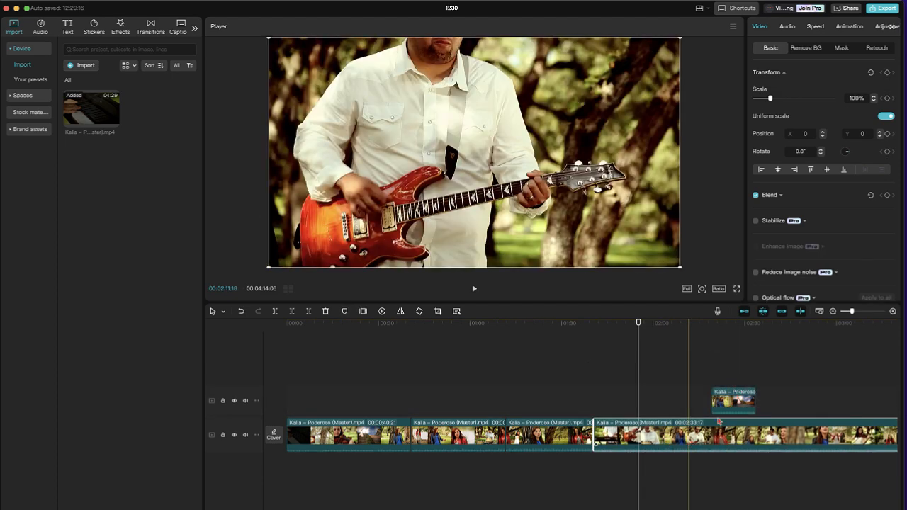
{"action": "left_click", "coordinate": [740, 399]}
{"action": "key", "text": "Delete"}
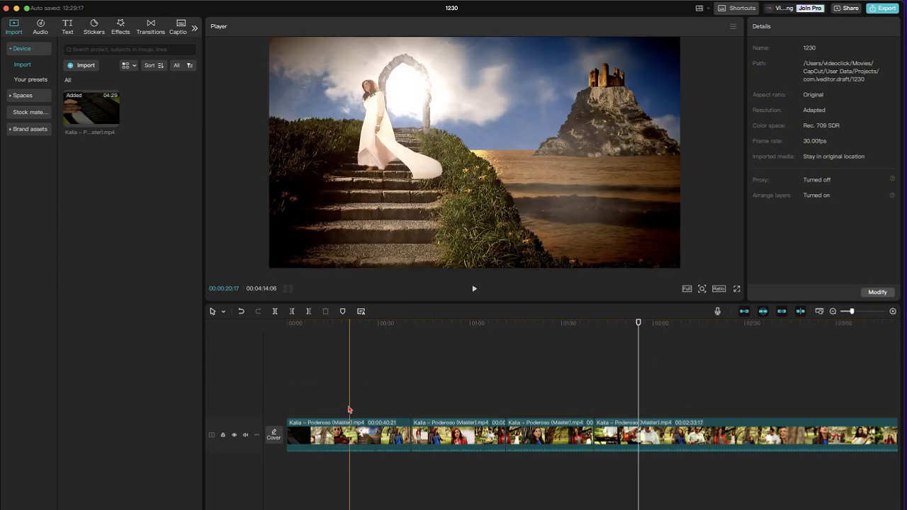
Select all the segments and move them together from the main track onto the track above.
{"action": "left_click_drag", "start_coordinate": [349, 410], "coordinate": [801, 453]}
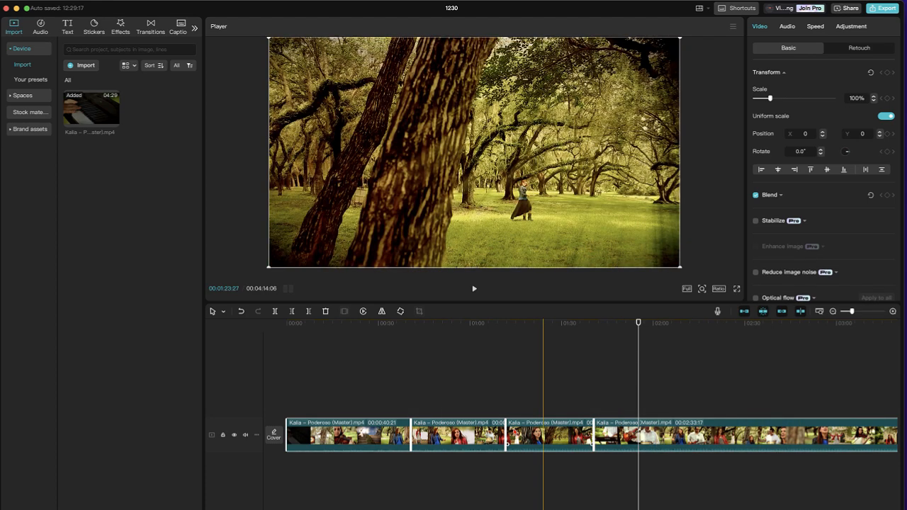
{"action": "left_click_drag", "start_coordinate": [482, 435], "coordinate": [485, 384]}
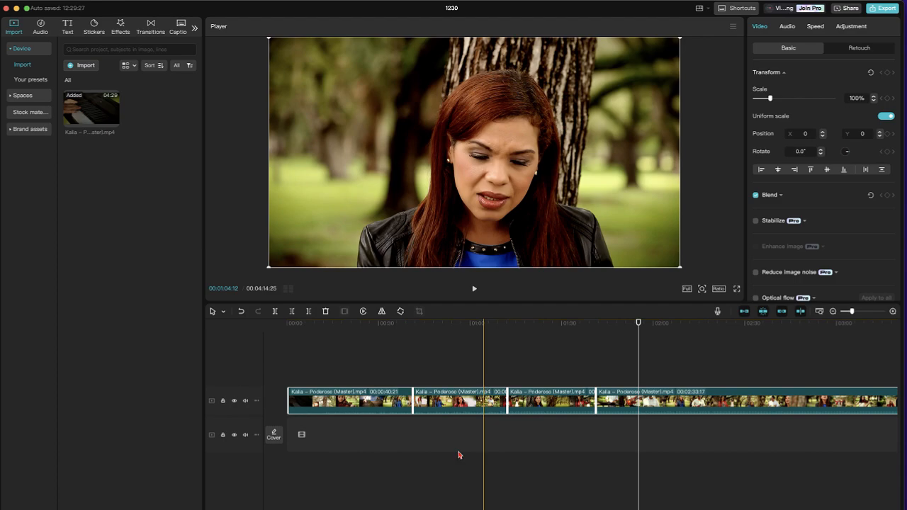
{"action": "left_click", "coordinate": [477, 383]}
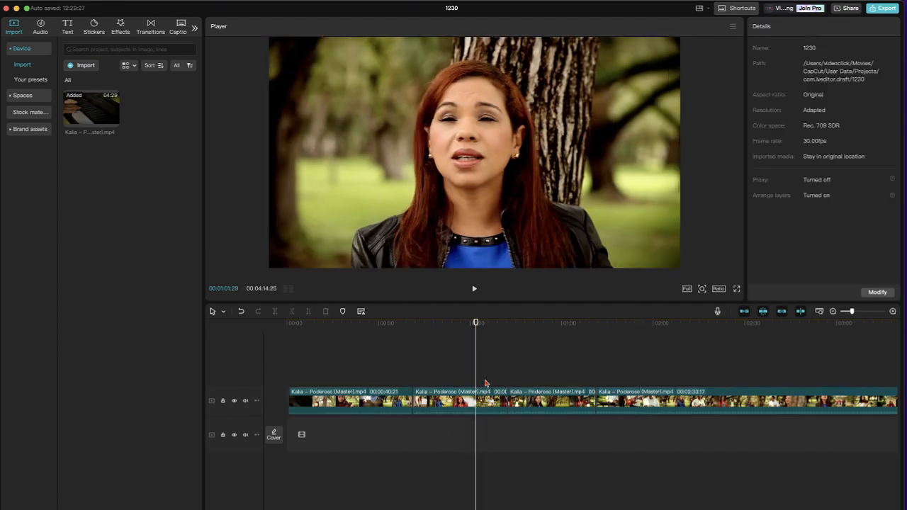
Lift the second and third segments onto a higher track, the third at about 01:40, and move the last segment earlier to about 01:28.
{"action": "left_click_drag", "start_coordinate": [477, 401], "coordinate": [492, 362]}
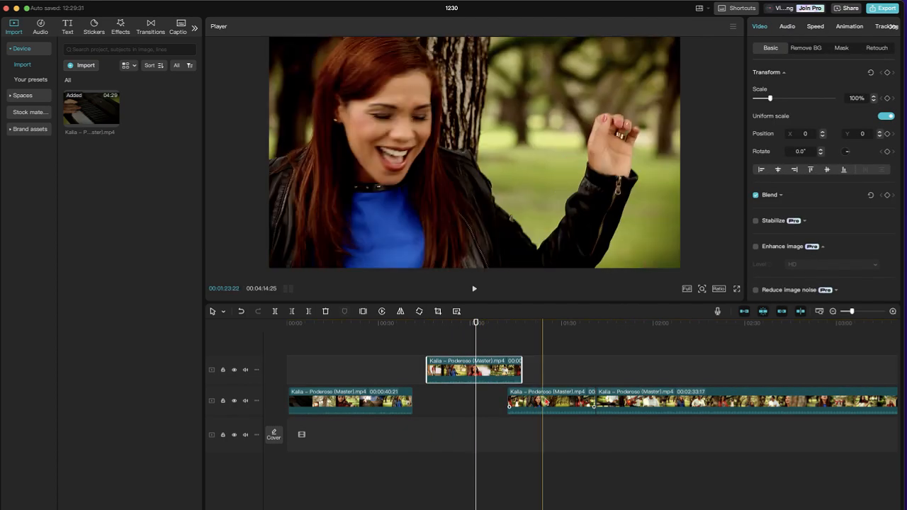
{"action": "left_click_drag", "start_coordinate": [565, 398], "coordinate": [672, 370]}
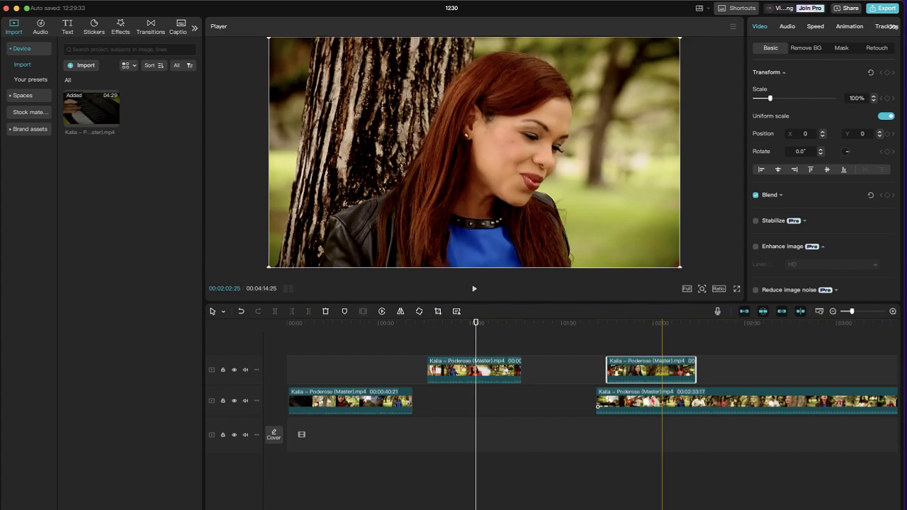
{"action": "left_click_drag", "start_coordinate": [664, 401], "coordinate": [624, 402]}
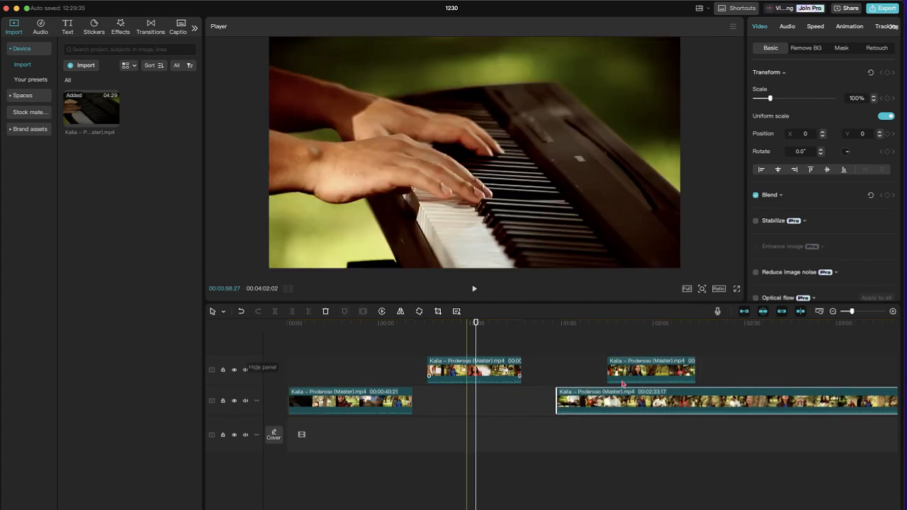
{"action": "left_click_drag", "start_coordinate": [668, 373], "coordinate": [650, 371]}
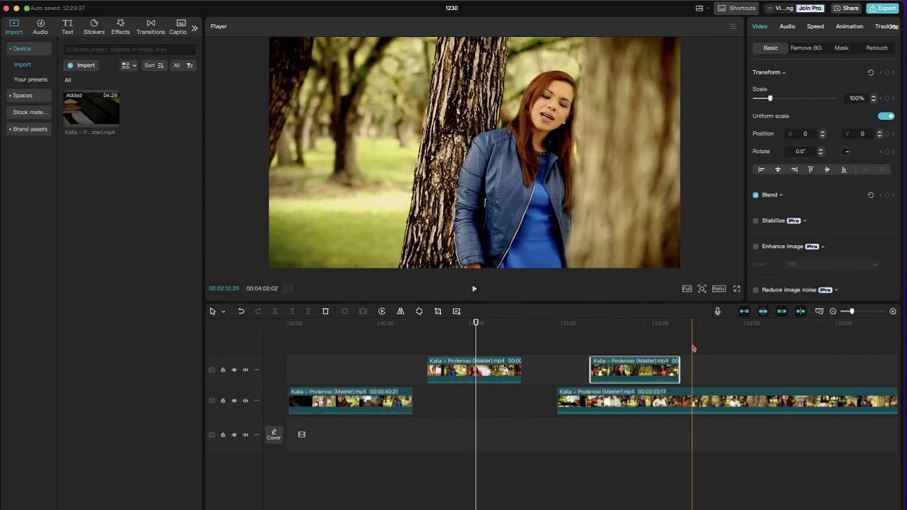
Split the last segment at 00:02:14:06, place its first part directly after the opening segment, and move the remainder to start at about 01:52.
{"action": "left_click", "coordinate": [704, 395]}
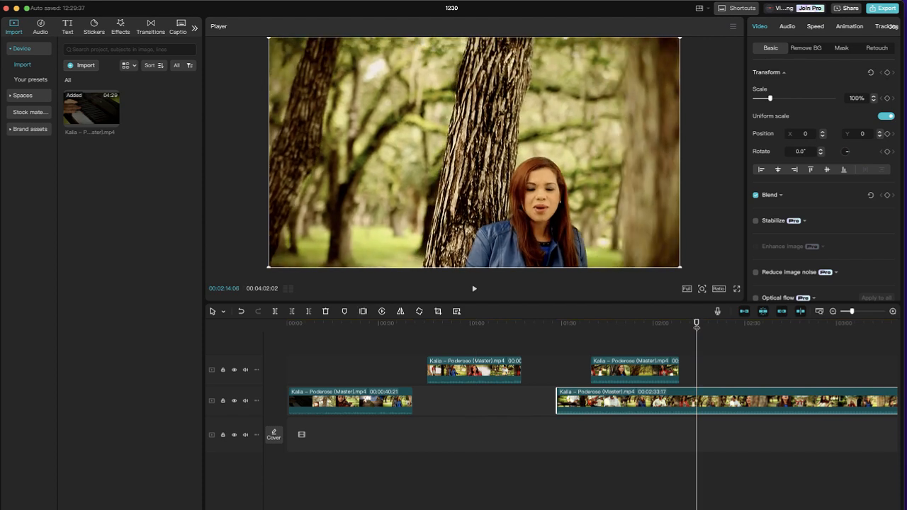
{"action": "left_click", "coordinate": [275, 312]}
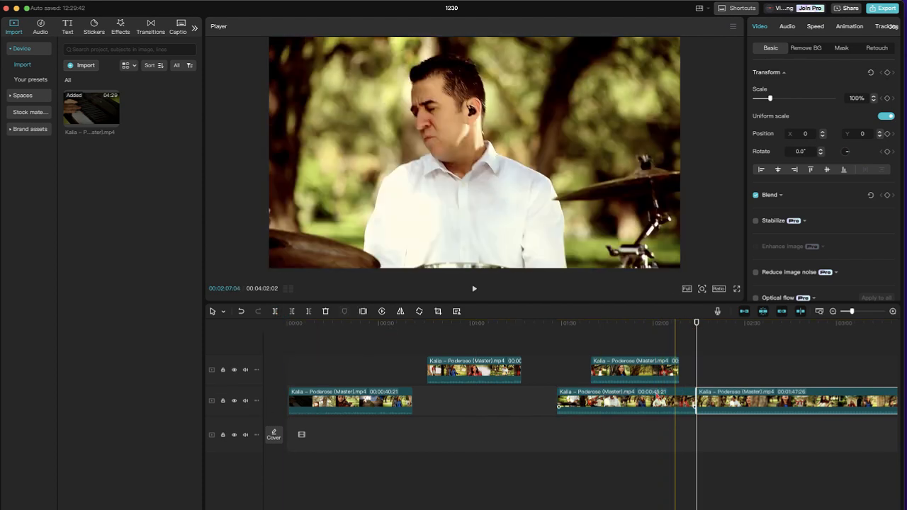
{"action": "left_click_drag", "start_coordinate": [653, 400], "coordinate": [497, 374]}
{"action": "left_click_drag", "start_coordinate": [745, 401], "coordinate": [677, 400]}
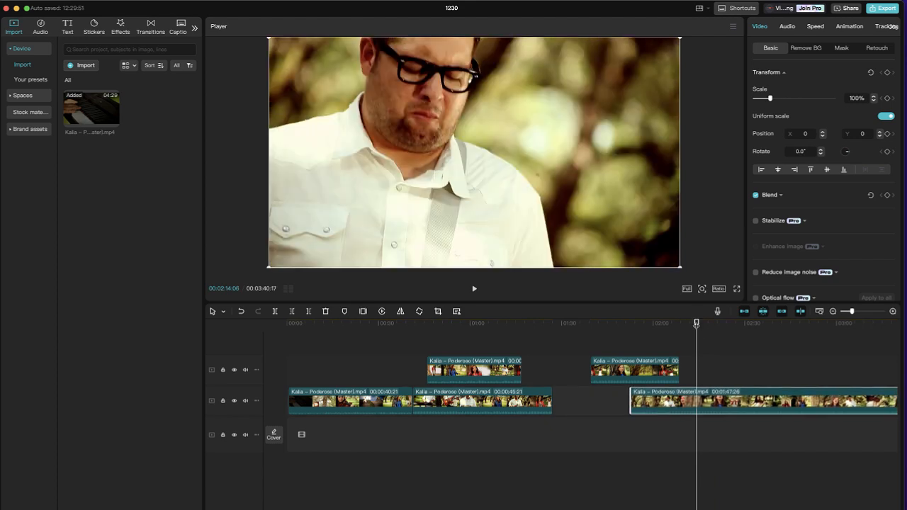
Split the last segment at 00:02:29:19, move its first part to about 01:40, and shift the 00:00:45:21 segment slightly later.
{"action": "left_click_drag", "start_coordinate": [697, 324], "coordinate": [744, 331]}
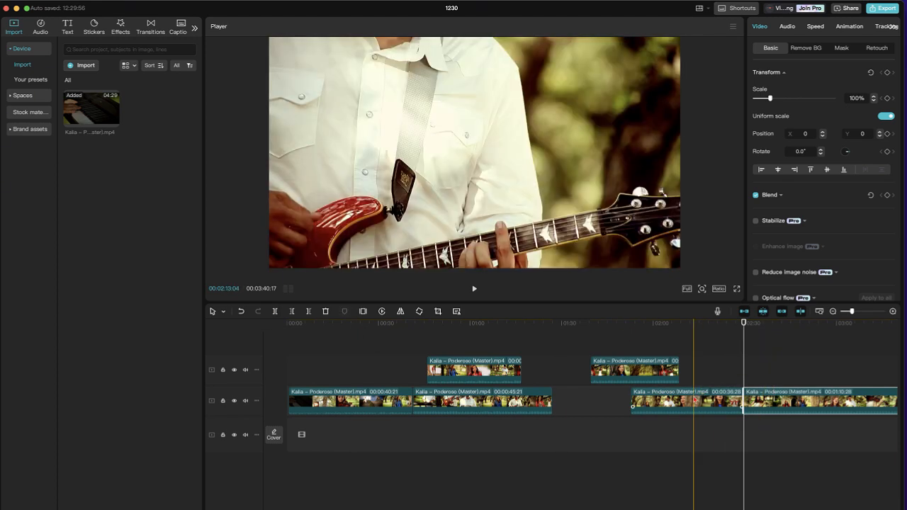
{"action": "left_click_drag", "start_coordinate": [702, 401], "coordinate": [664, 401]}
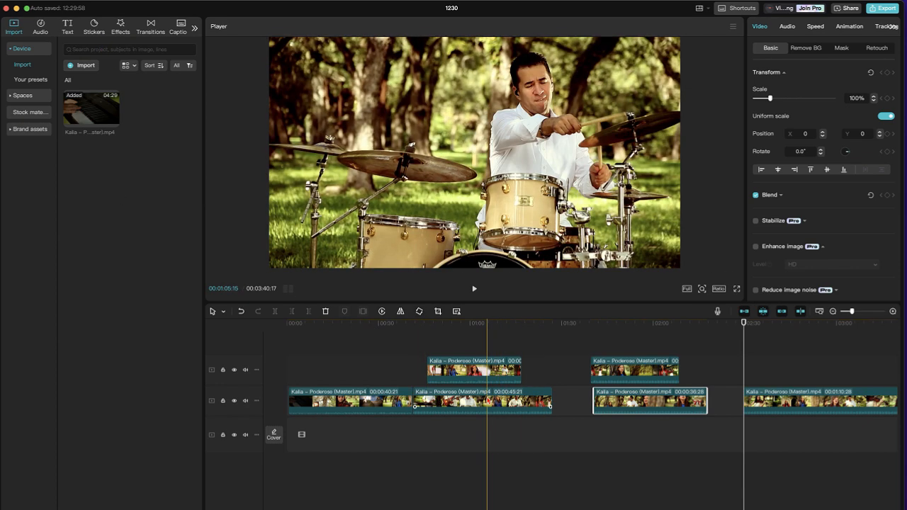
{"action": "left_click_drag", "start_coordinate": [488, 402], "coordinate": [495, 401]}
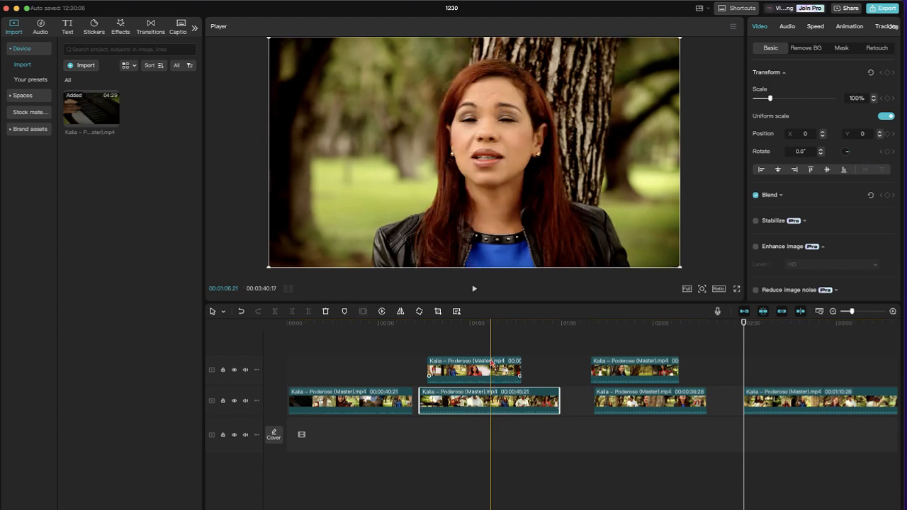
Move the original second segment onto a higher track at about 02:17, and join the 00:00:45:21 and 00:00:36:28 segments directly after the opening one.
{"action": "left_click_drag", "start_coordinate": [489, 370], "coordinate": [765, 365]}
{"action": "left_click_drag", "start_coordinate": [620, 431], "coordinate": [535, 433]}
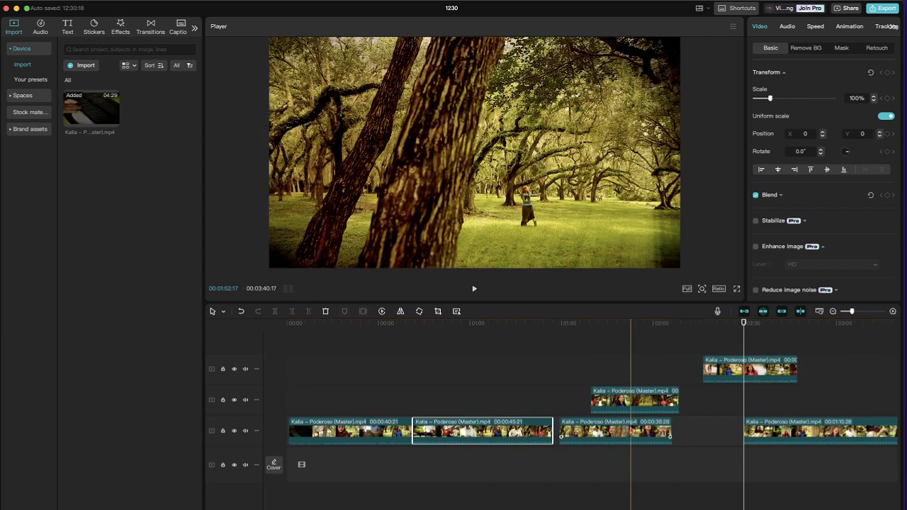
{"action": "mouse_move", "coordinate": [631, 432]}
{"action": "left_mouse_down"}
{"action": "mouse_move", "coordinate": [614, 432]}
{"action": "mouse_move", "coordinate": [623, 432]}
{"action": "left_mouse_up"}
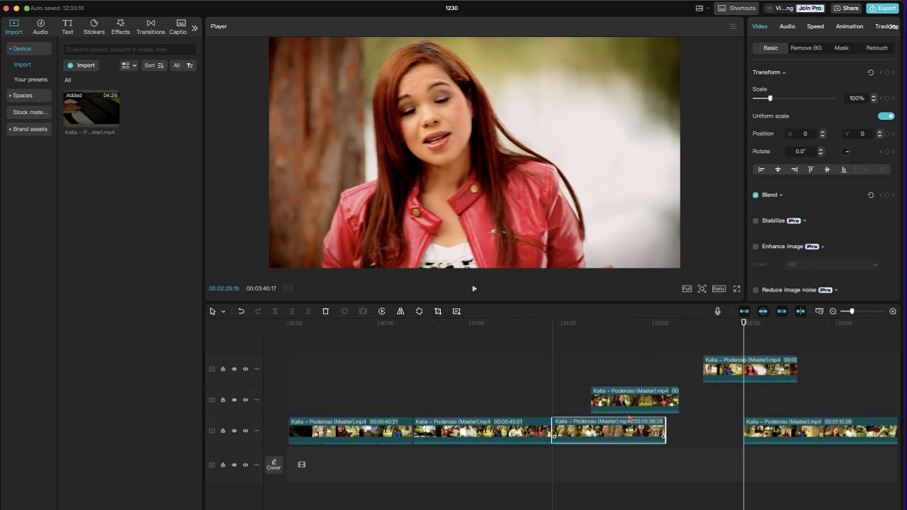
Move the original third segment to about 00:22 above the opening one, and place the assembled segments one track above the last segment.
{"action": "left_click_drag", "start_coordinate": [640, 390], "coordinate": [437, 394]}
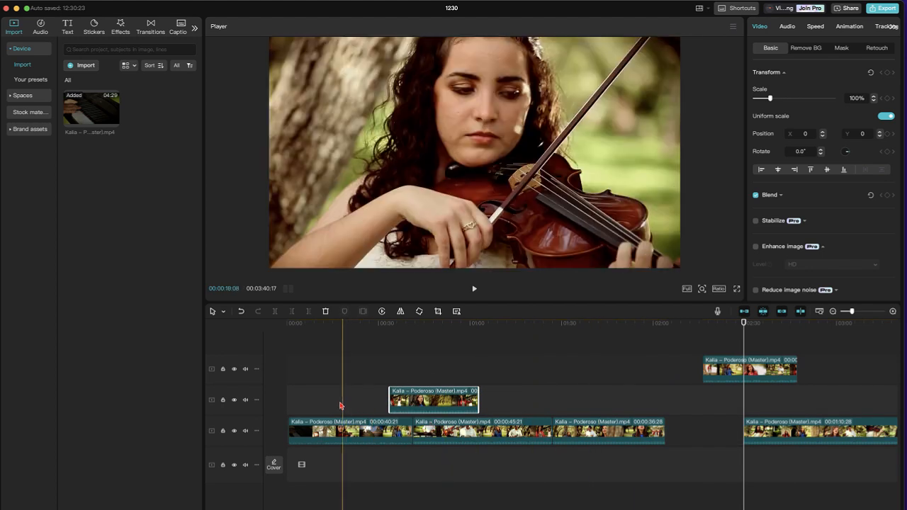
{"action": "left_click_drag", "start_coordinate": [341, 406], "coordinate": [624, 399]}
{"action": "left_click", "coordinate": [512, 430]}
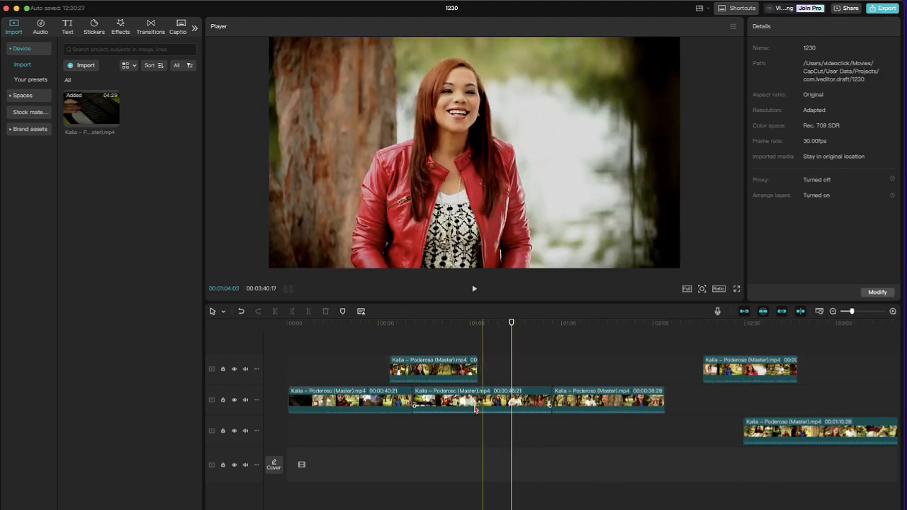
{"action": "left_click_drag", "start_coordinate": [446, 370], "coordinate": [411, 370]}
Lift the 00:00:45:21 segment to a top track, and place the original second segment and the 00:00:36:28 segment directly after the opening one.
{"action": "left_click_drag", "start_coordinate": [496, 396], "coordinate": [648, 353]}
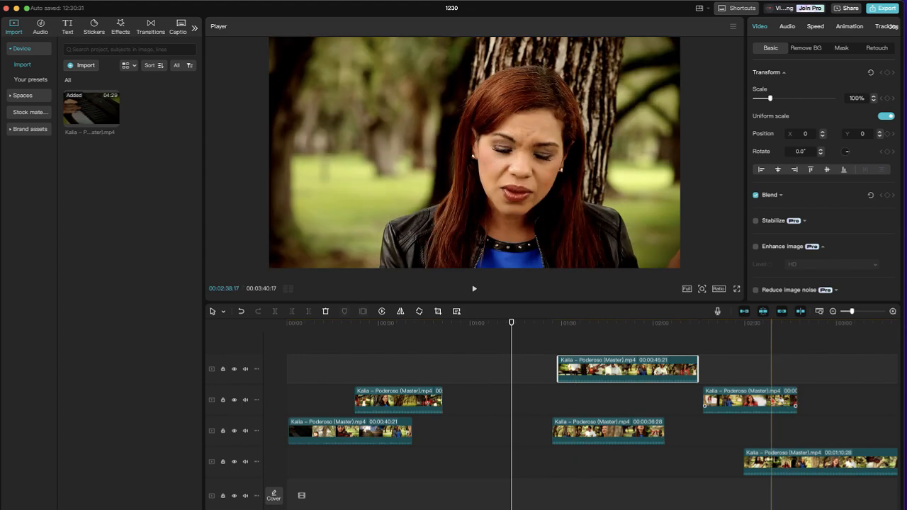
{"action": "left_click_drag", "start_coordinate": [774, 400], "coordinate": [482, 435]}
{"action": "left_click_drag", "start_coordinate": [614, 436], "coordinate": [569, 434]}
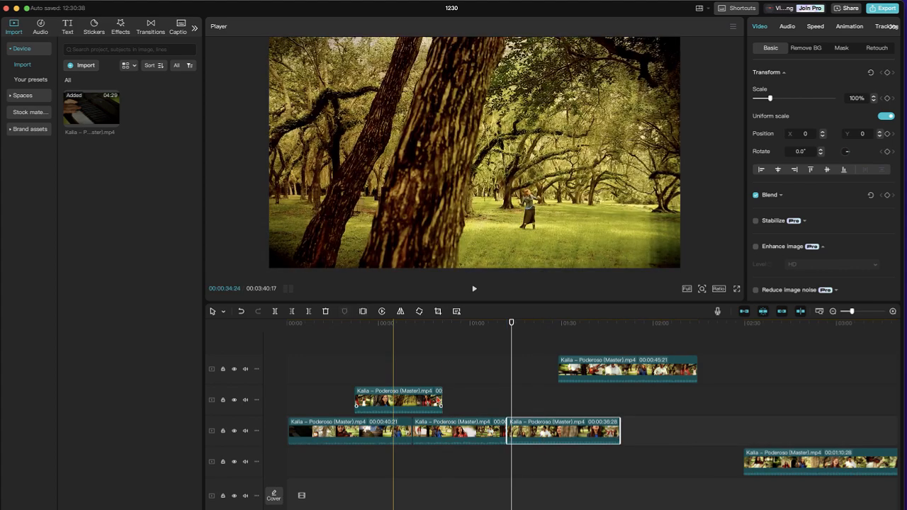
Append the original third segment, the 00:00:45:21 segment and the 00:01:10:28 segment end to end after the 00:00:36:28 segment.
{"action": "left_click_drag", "start_coordinate": [401, 395], "coordinate": [664, 428]}
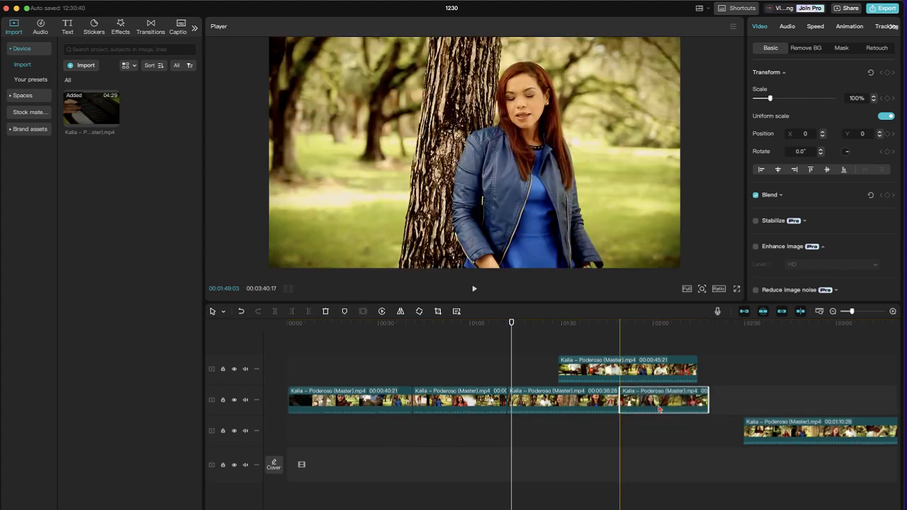
{"action": "left_click_drag", "start_coordinate": [632, 370], "coordinate": [784, 400]}
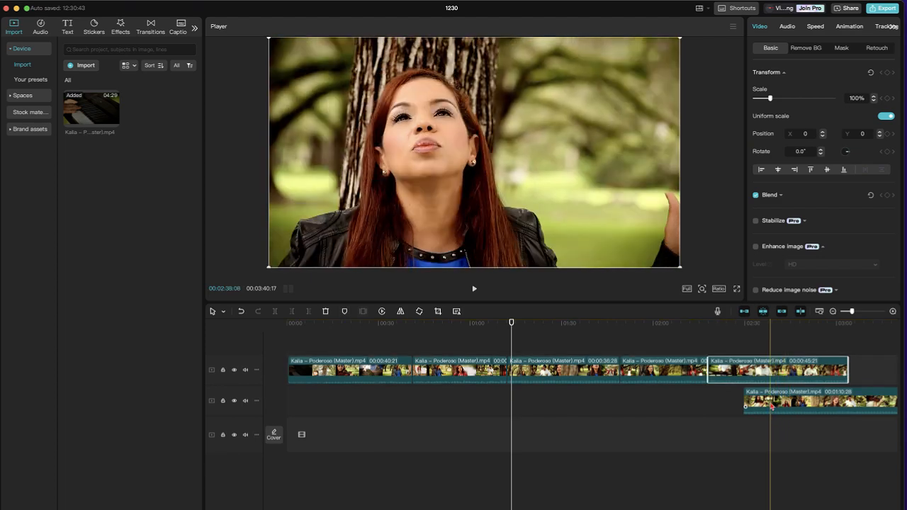
{"action": "left_click", "coordinate": [620, 411]}
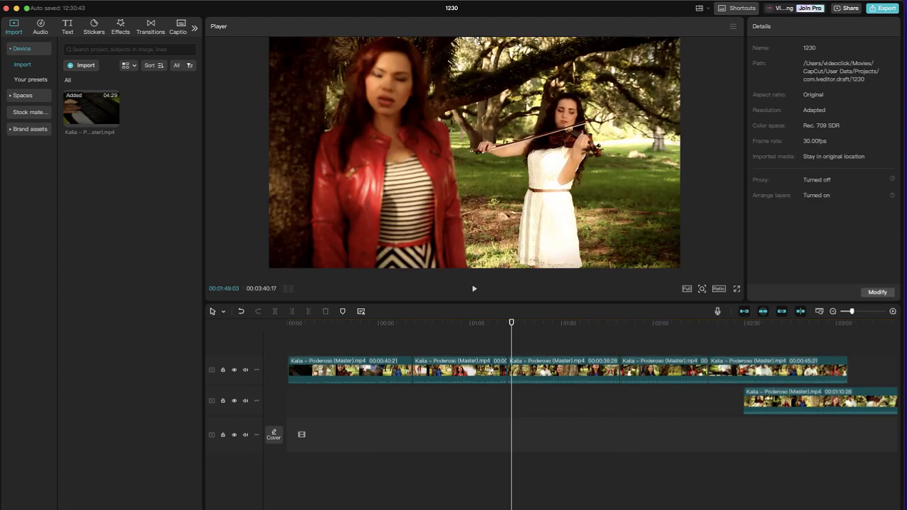
{"action": "scroll", "coordinate": [769, 410], "scroll_direction": "right", "scroll_amount": 5}
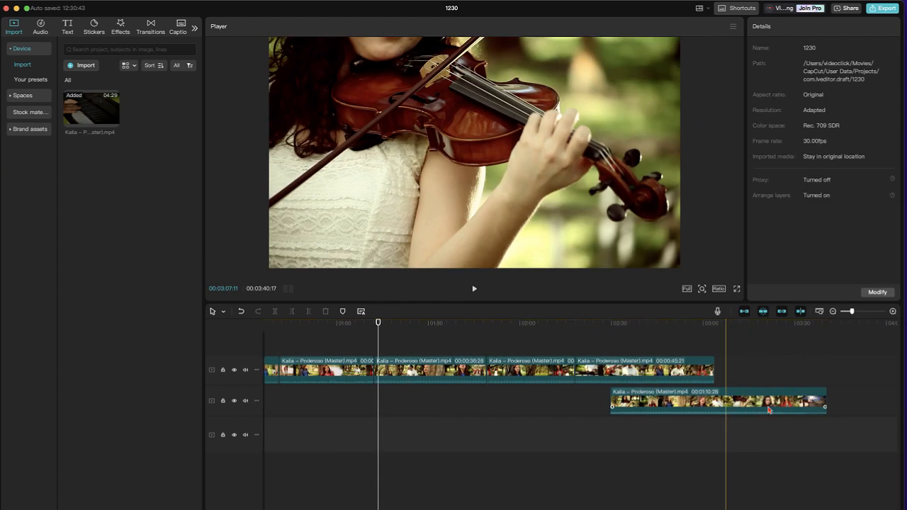
{"action": "left_click_drag", "start_coordinate": [769, 410], "coordinate": [872, 370]}
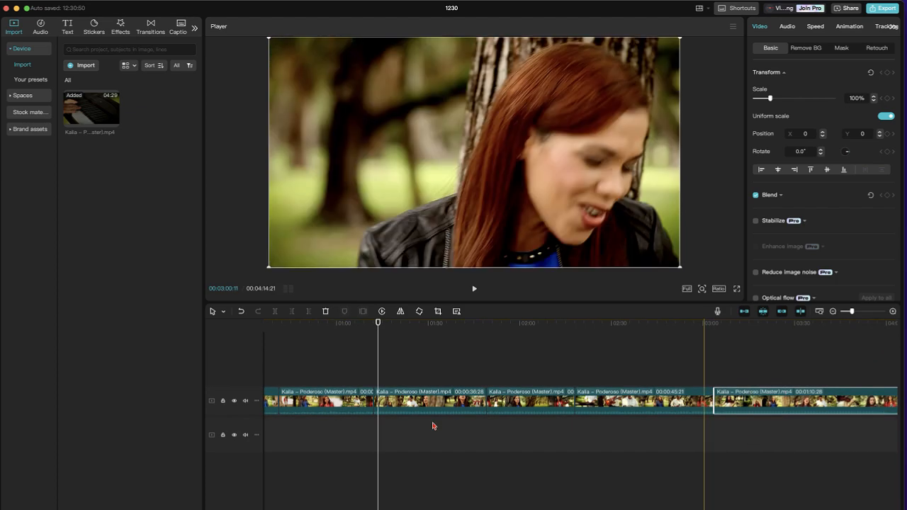
Select all the rearranged segments and move them together down onto the main track, starting at the beginning of the timeline.
{"action": "mouse_move", "coordinate": [314, 344]}
{"action": "left_mouse_down"}
{"action": "mouse_move", "coordinate": [670, 431]}
{"action": "mouse_move", "coordinate": [854, 428]}
{"action": "left_mouse_up"}
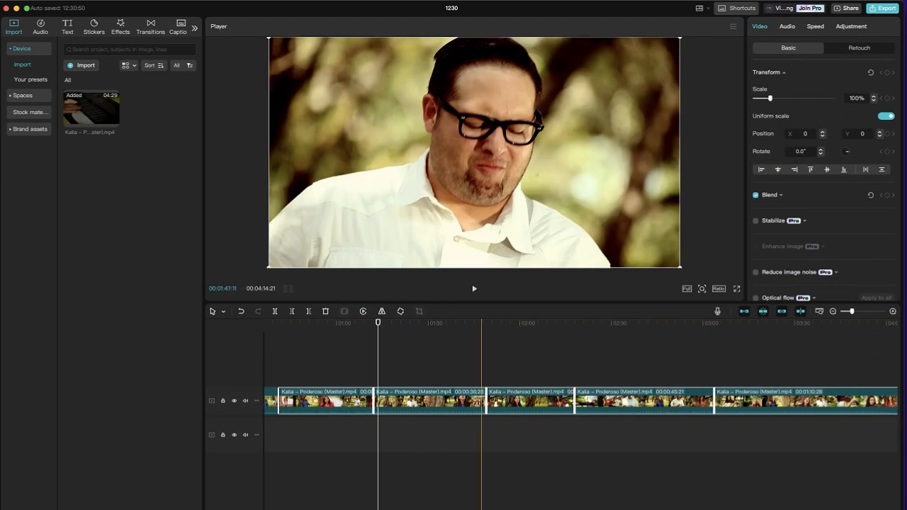
{"action": "left_click", "coordinate": [483, 454]}
{"action": "scroll", "coordinate": [483, 453], "scroll_direction": "left", "scroll_amount": 3}
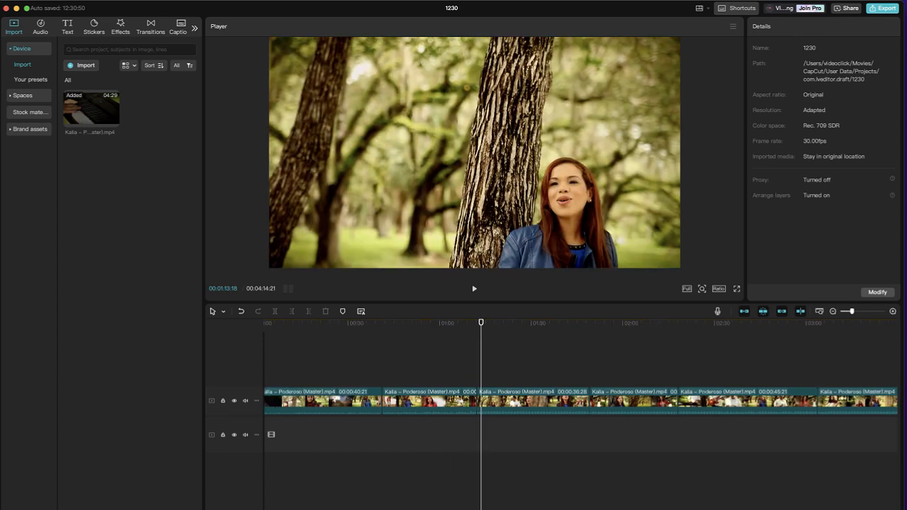
{"action": "scroll", "coordinate": [483, 454], "scroll_direction": "left", "scroll_amount": 1}
{"action": "left_click_drag", "start_coordinate": [325, 339], "coordinate": [831, 423]}
{"action": "left_click_drag", "start_coordinate": [451, 410], "coordinate": [457, 458]}
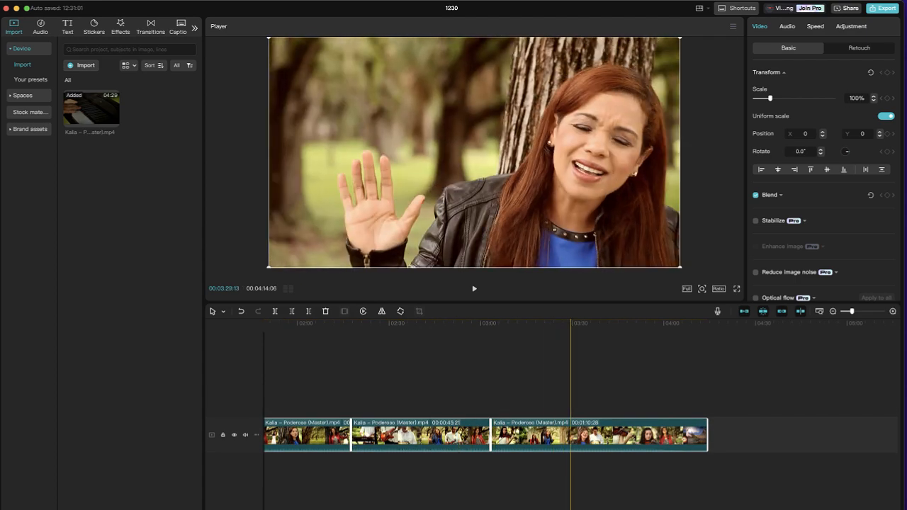
{"action": "scroll", "coordinate": [339, 327], "scroll_direction": "left", "scroll_amount": 10}
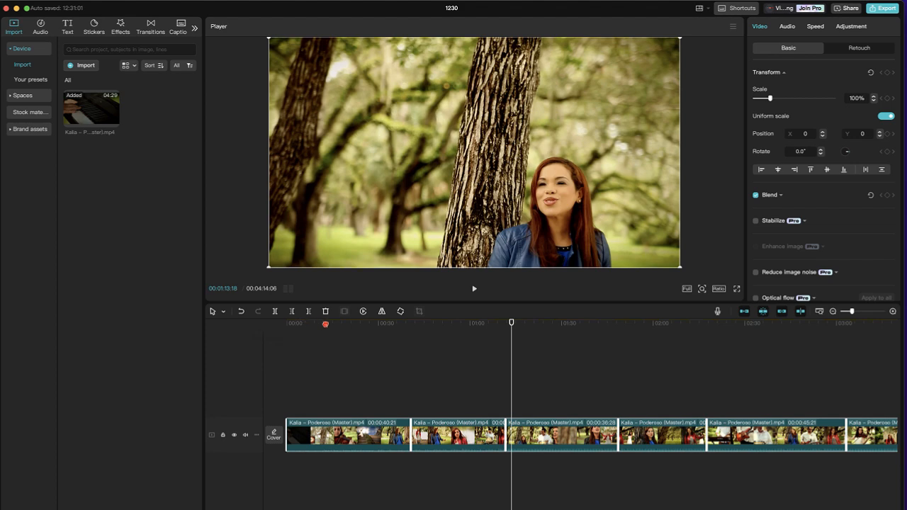
{"action": "left_click", "coordinate": [390, 413]}
Play the edited sequence briefly from 00:00:29:12 and place the playhead at 00:00:15:08.
{"action": "left_click", "coordinate": [379, 324]}
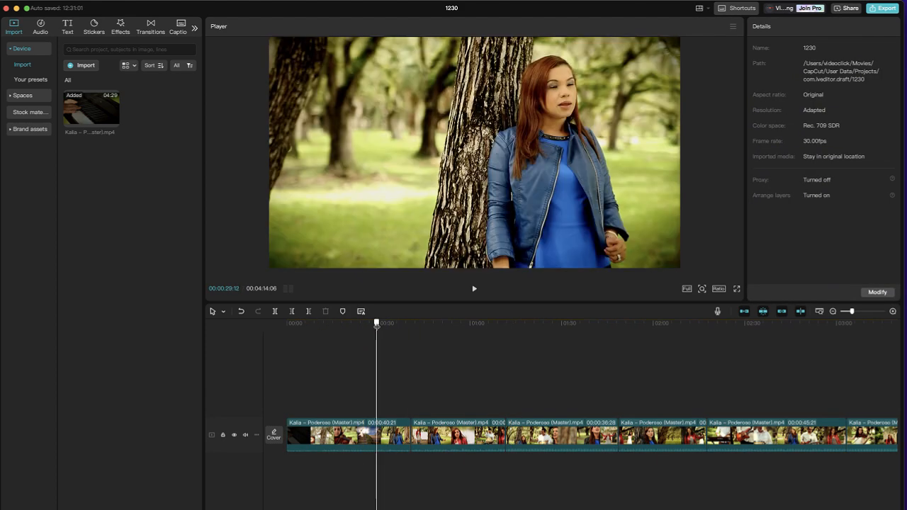
{"action": "key", "text": "space"}
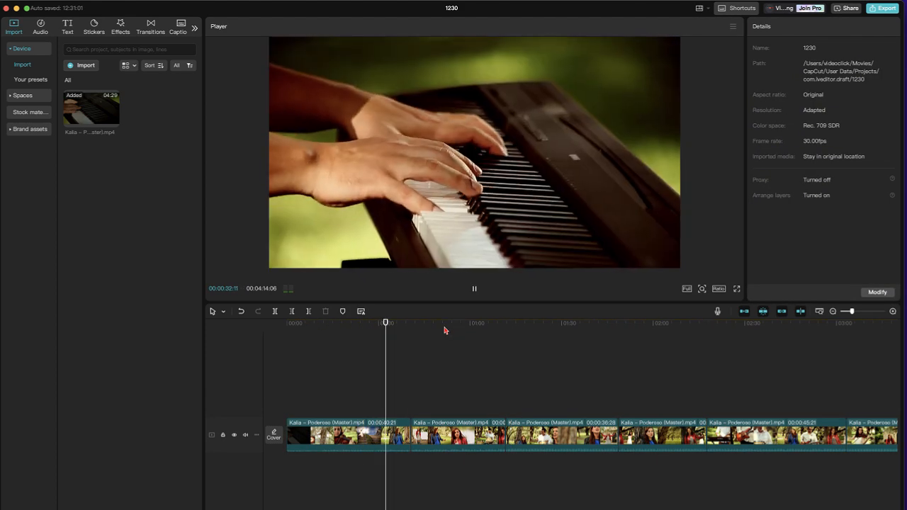
{"action": "key", "text": "space"}
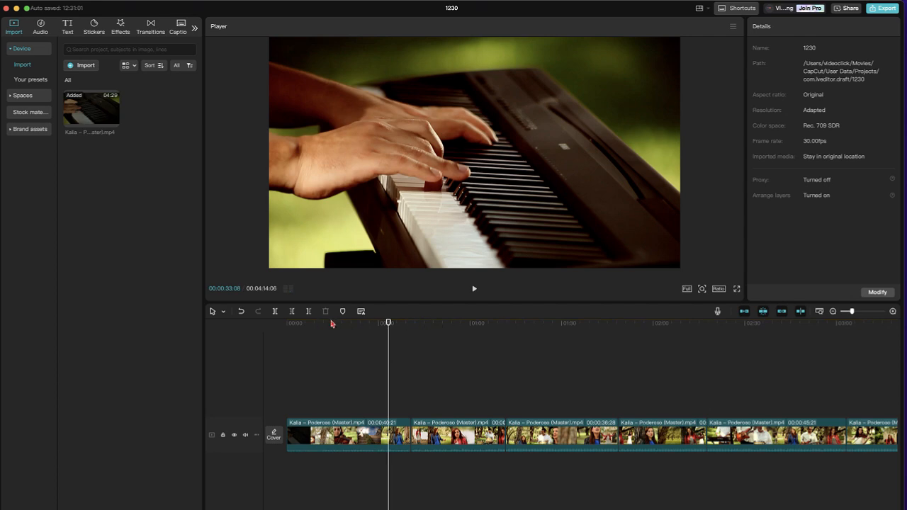
{"action": "left_click", "coordinate": [334, 324]}
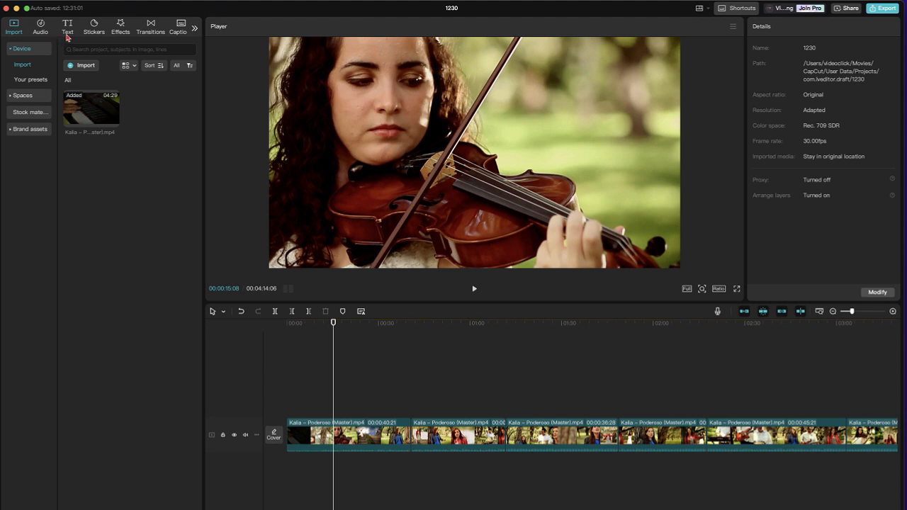
Browse the body effects and the trending transitions, and preview the Black Fade transition.
{"action": "left_click", "coordinate": [120, 28]}
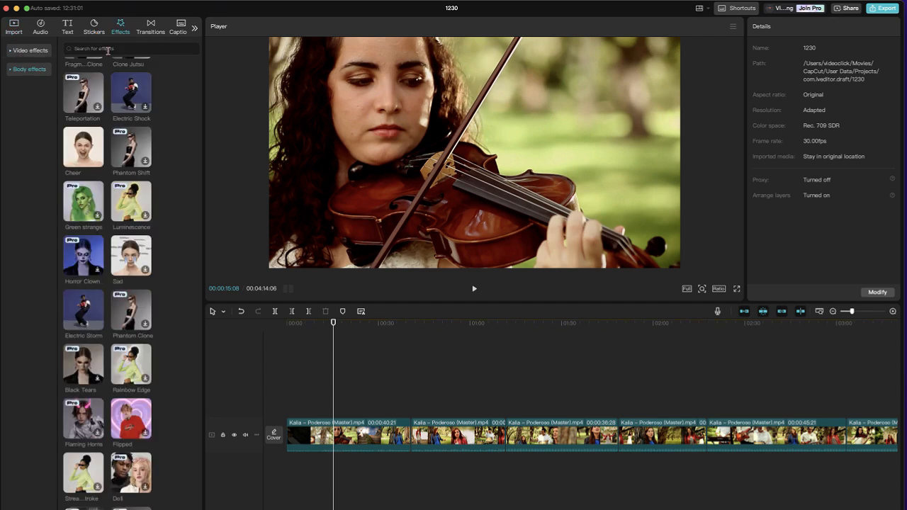
{"action": "left_click", "coordinate": [151, 27]}
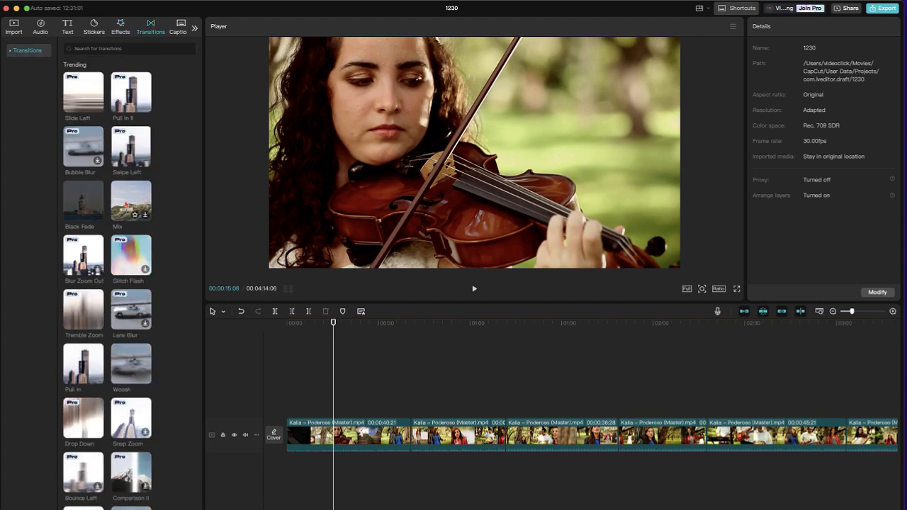
{"action": "left_click", "coordinate": [84, 202]}
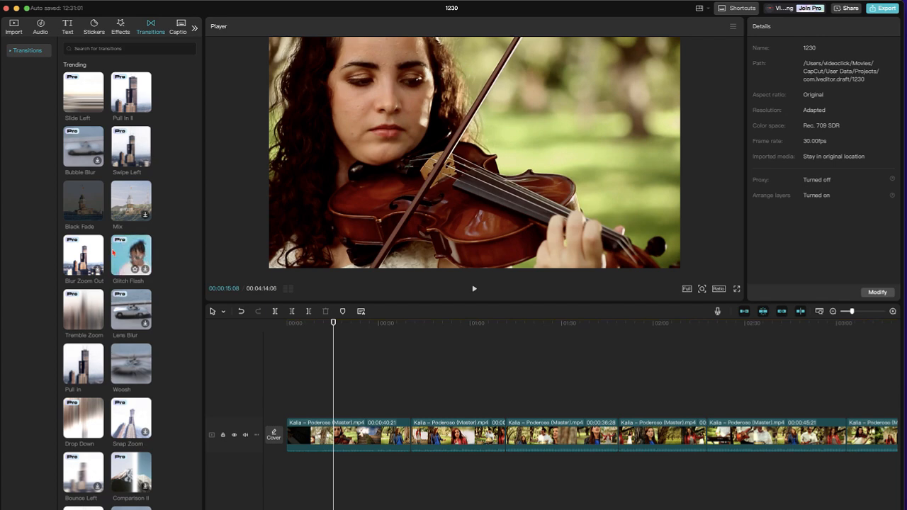
Preview the Tremble Zoom transition and add the Blur Zoom Out transition at the cut between the first and second clips.
{"action": "left_click", "coordinate": [73, 303]}
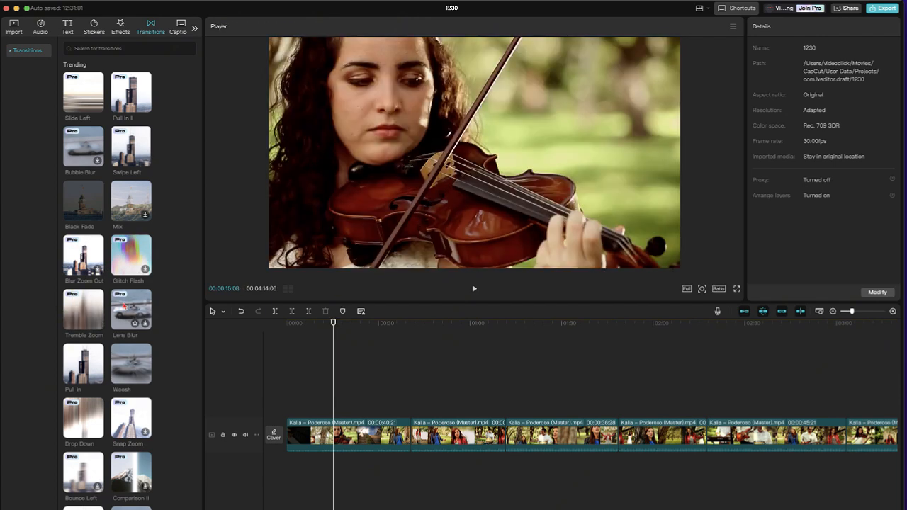
{"action": "left_click", "coordinate": [75, 296]}
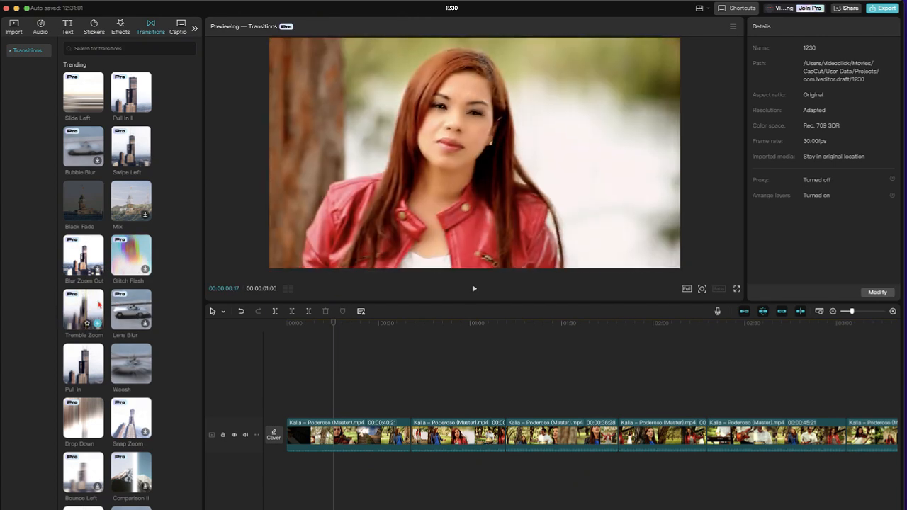
{"action": "scroll", "coordinate": [119, 261], "scroll_direction": "down", "scroll_amount": 1}
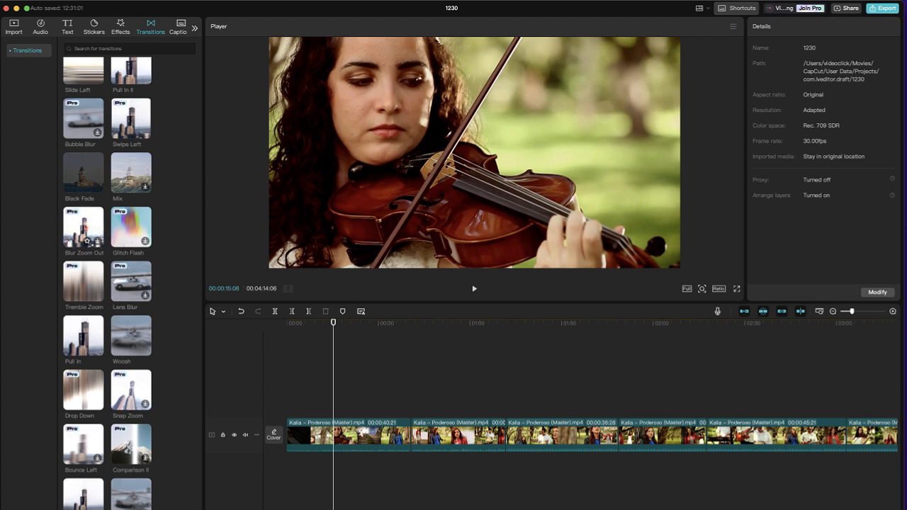
{"action": "left_click_drag", "start_coordinate": [81, 224], "coordinate": [414, 402]}
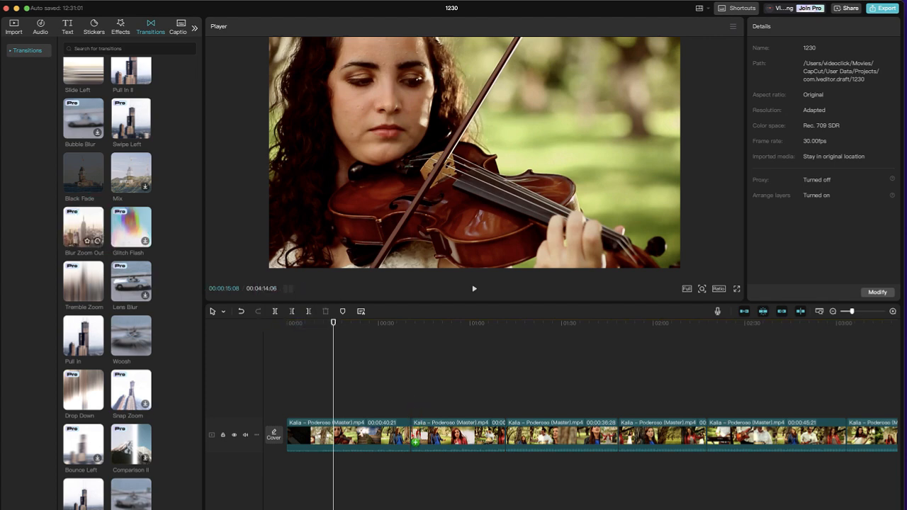
{"action": "left_click_drag", "start_coordinate": [413, 445], "coordinate": [412, 435]}
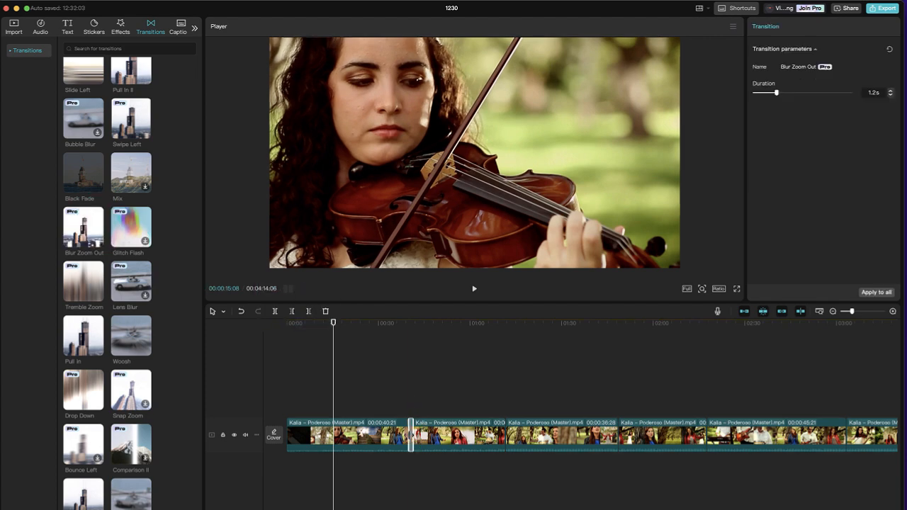
Play the sequence across the cut between the first and second clips to examine the Blur Zoom Out transition.
{"action": "left_click", "coordinate": [397, 323]}
{"action": "key", "text": "space"}
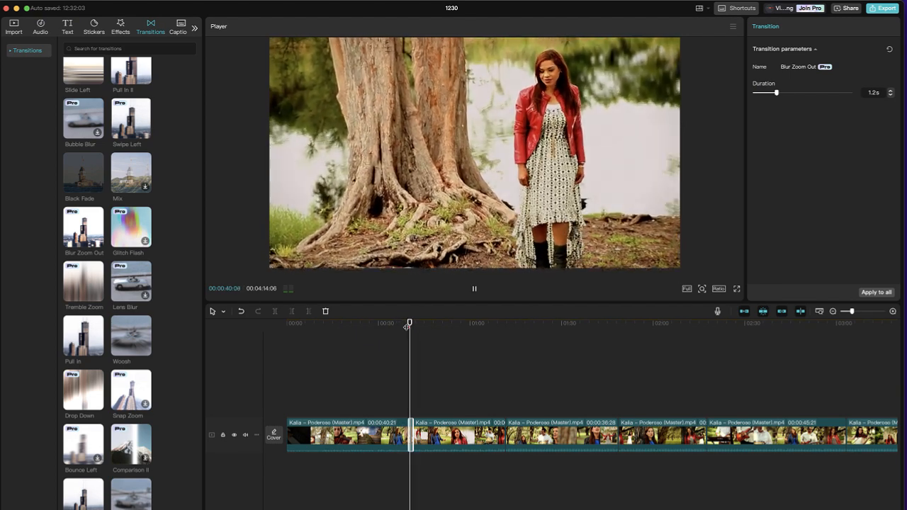
{"action": "left_click", "coordinate": [409, 327]}
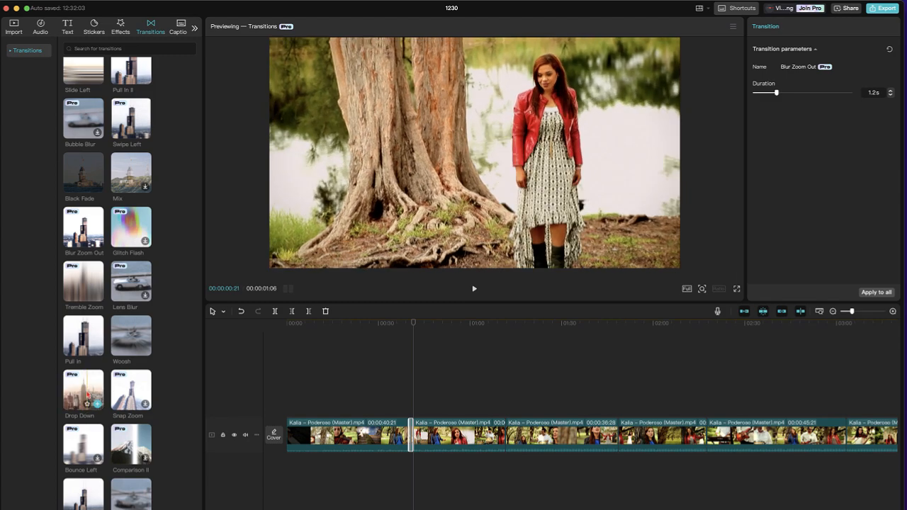
Add the Drop Down transition at the cut between the second and third clips and play the sequence across it.
{"action": "left_click_drag", "start_coordinate": [85, 392], "coordinate": [506, 438]}
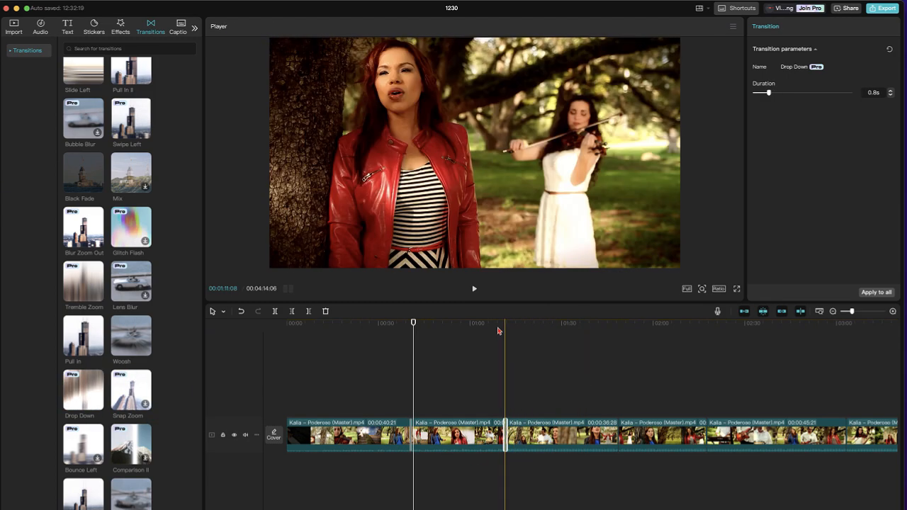
{"action": "left_click", "coordinate": [499, 325]}
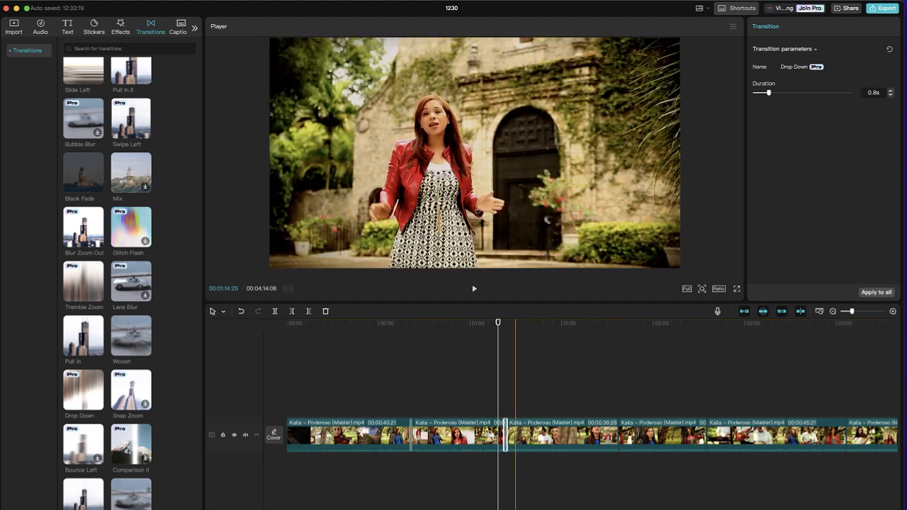
{"action": "left_click_drag", "start_coordinate": [471, 505], "coordinate": [391, 505]}
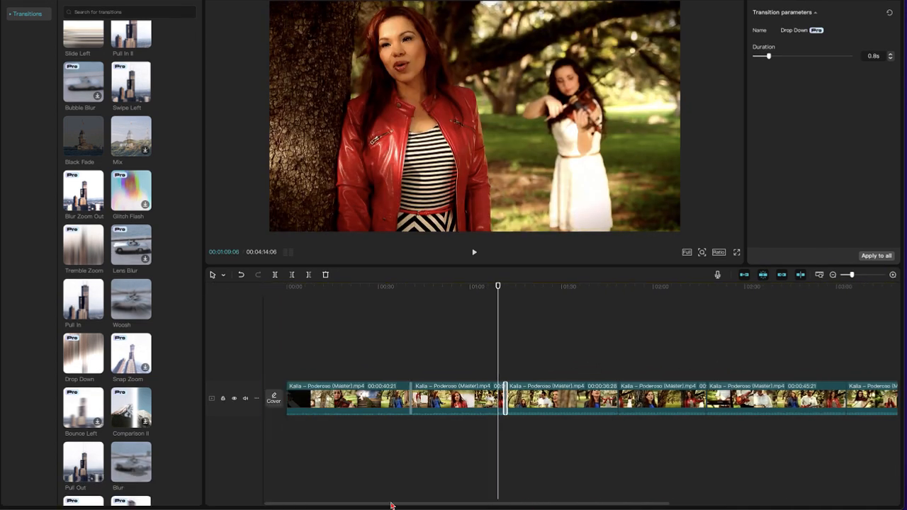
{"action": "left_click_drag", "start_coordinate": [506, 508], "coordinate": [386, 507]}
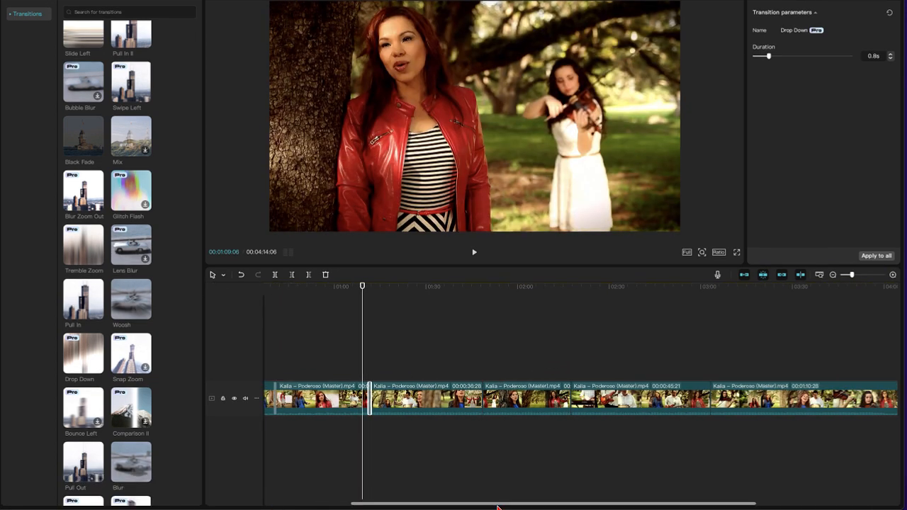
{"action": "left_click_drag", "start_coordinate": [513, 506], "coordinate": [455, 507]}
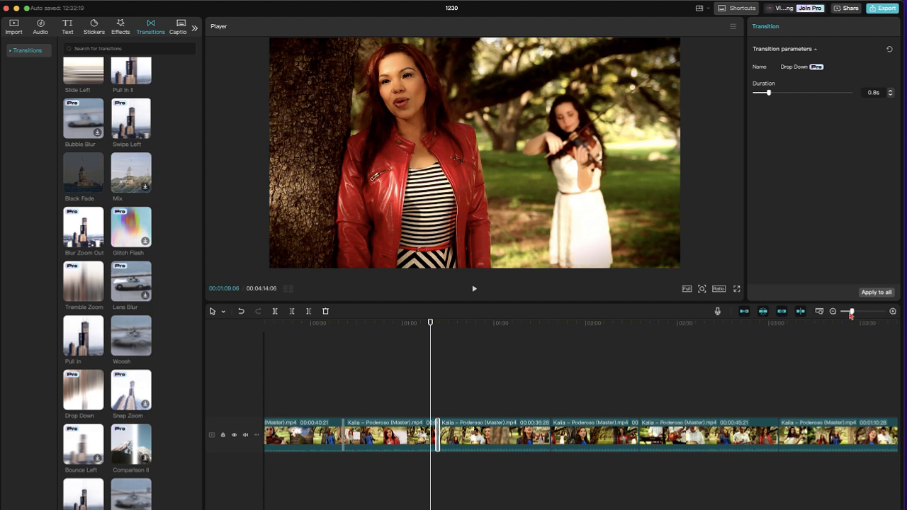
{"action": "left_click_drag", "start_coordinate": [854, 314], "coordinate": [847, 315]}
{"action": "left_click_drag", "start_coordinate": [846, 315], "coordinate": [855, 315]}
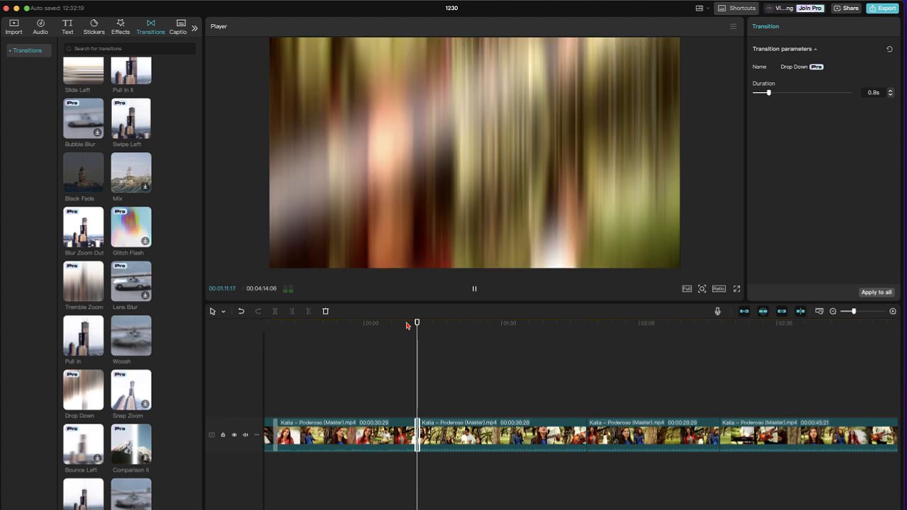
{"action": "key", "text": "space"}
{"action": "mouse_move", "coordinate": [83, 277]}
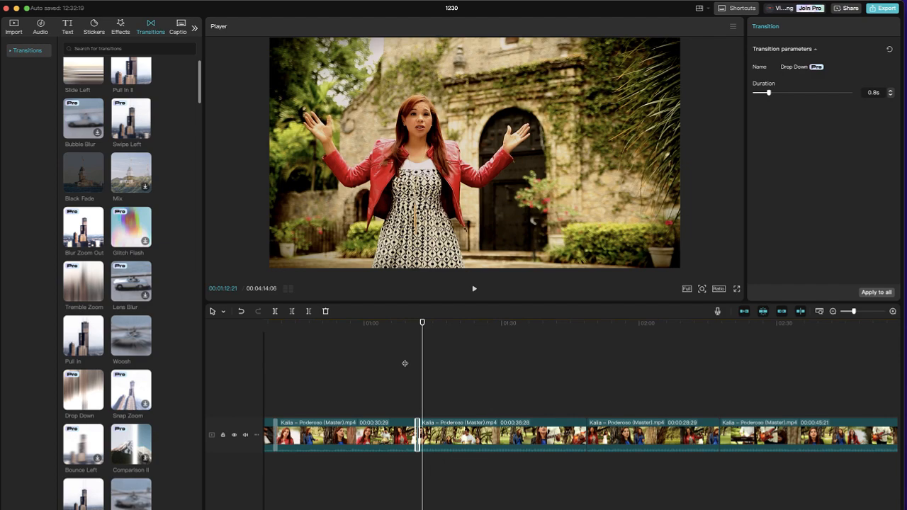
{"action": "left_click", "coordinate": [408, 327]}
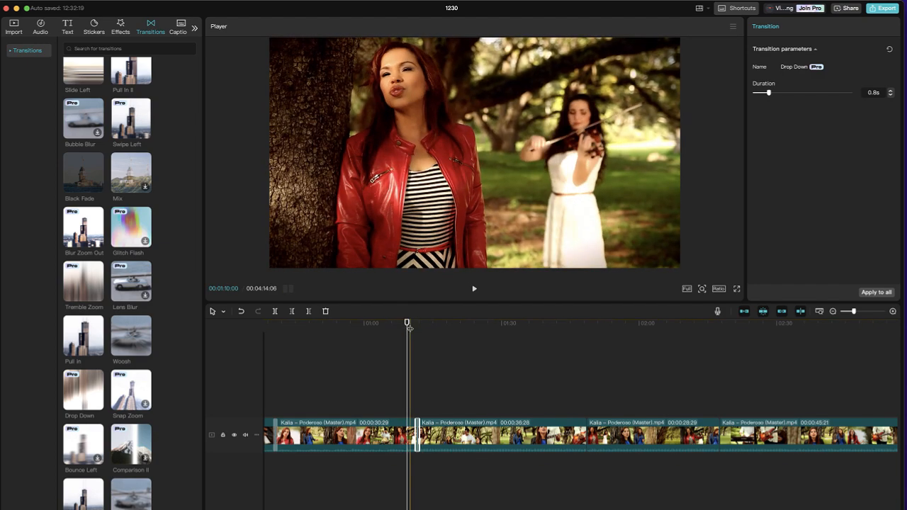
{"action": "key", "text": "space"}
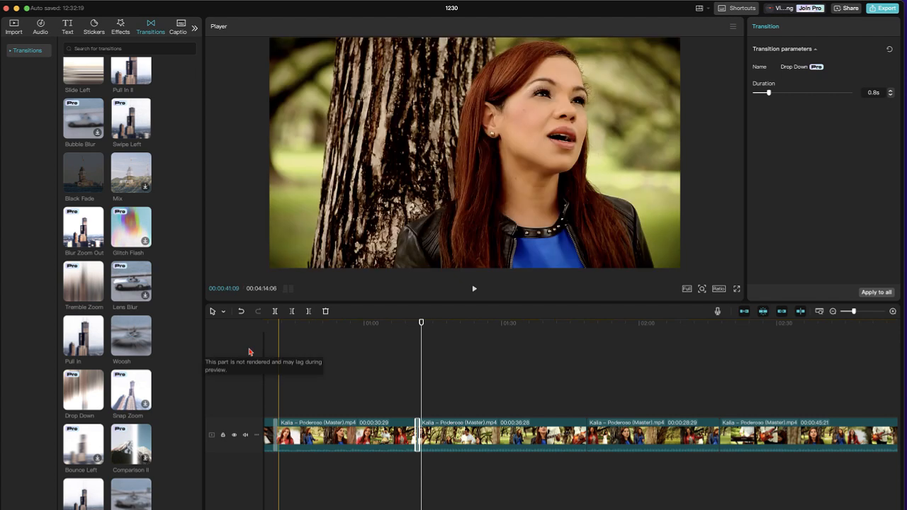
Replace the Drop Down transition between the second and third clips with Pull in, and play across the end of the third clip.
{"action": "mouse_move", "coordinate": [67, 339]}
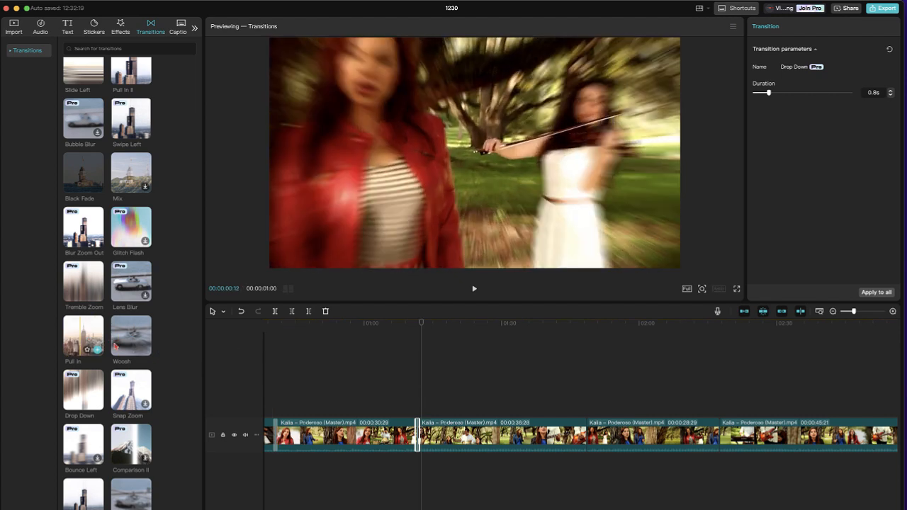
{"action": "mouse_move", "coordinate": [71, 339]}
{"action": "left_mouse_down"}
{"action": "mouse_move", "coordinate": [462, 434]}
{"action": "mouse_move", "coordinate": [577, 441]}
{"action": "left_mouse_up"}
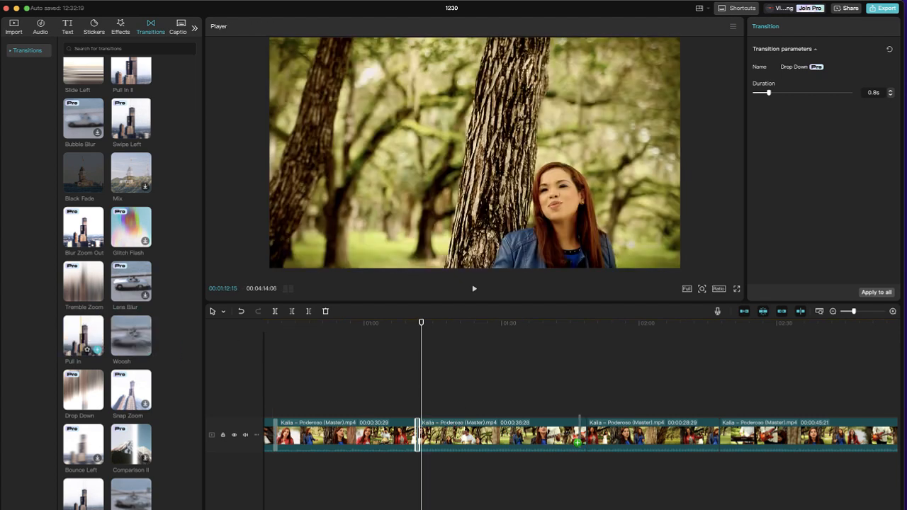
{"action": "left_click_drag", "start_coordinate": [515, 443], "coordinate": [500, 429]}
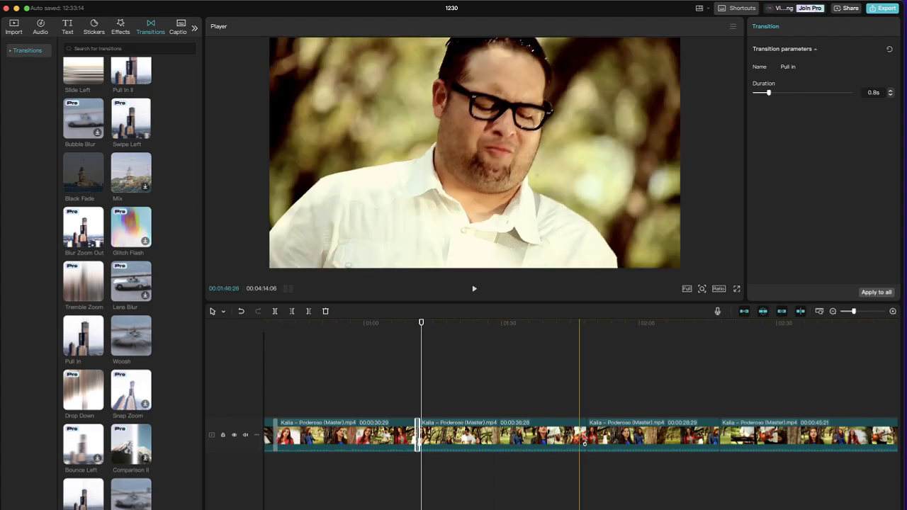
{"action": "left_click", "coordinate": [584, 439]}
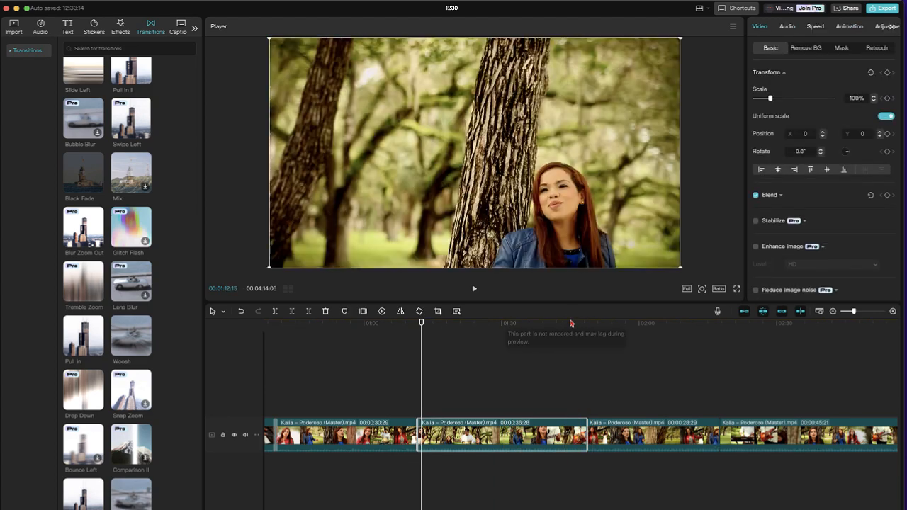
{"action": "left_click", "coordinate": [574, 324]}
{"action": "key", "text": "space"}
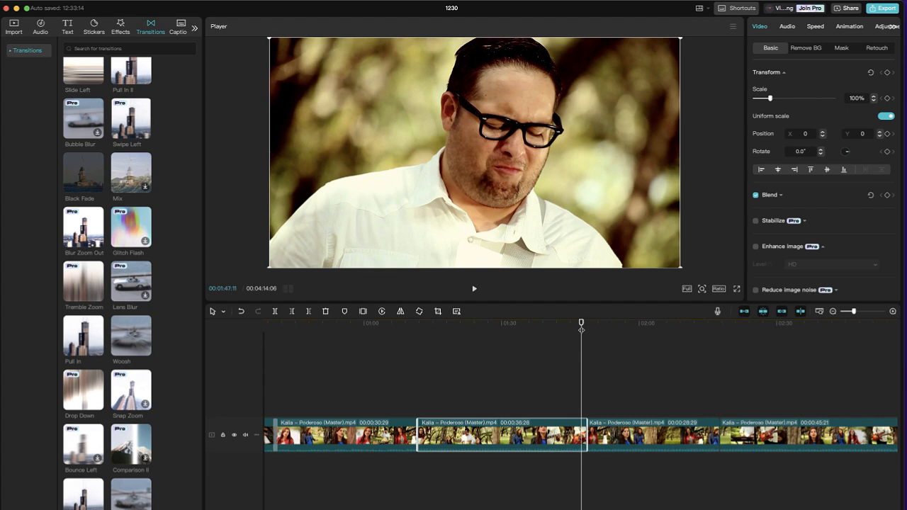
{"action": "key", "text": "space"}
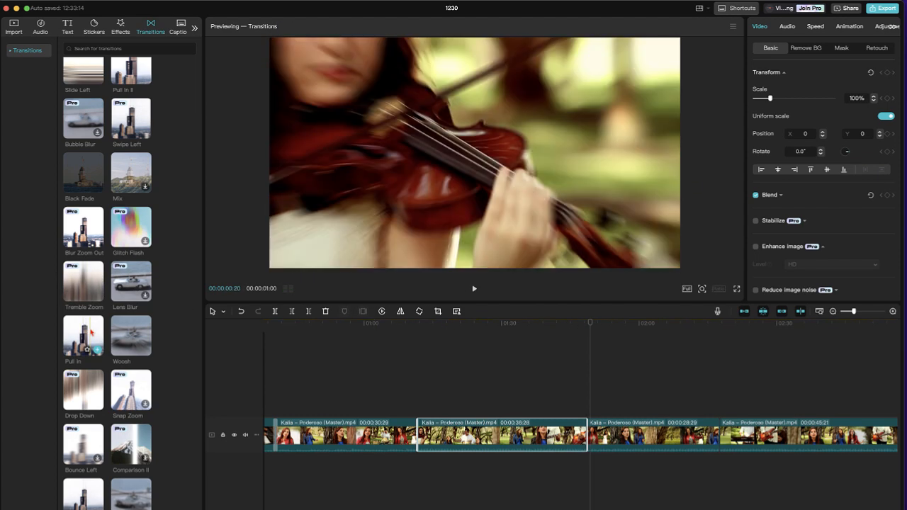
Add the Pull in transition at the cut between the third and fourth clips and play the sequence across it.
{"action": "left_click_drag", "start_coordinate": [150, 376], "coordinate": [590, 438]}
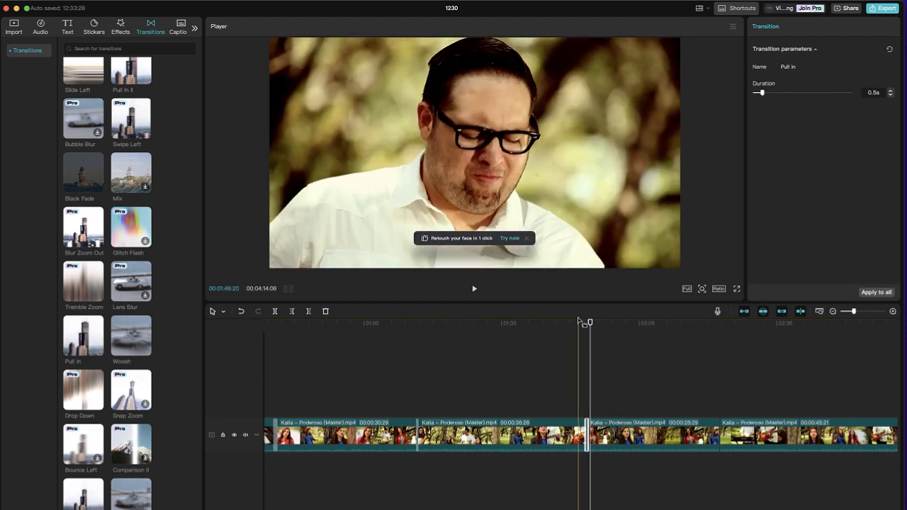
{"action": "left_click", "coordinate": [578, 323]}
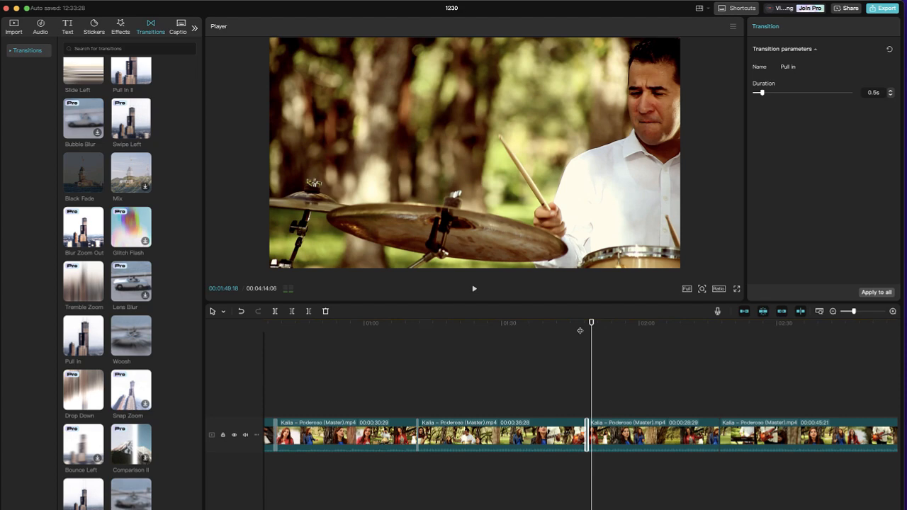
{"action": "left_click_drag", "start_coordinate": [853, 311], "coordinate": [859, 314]}
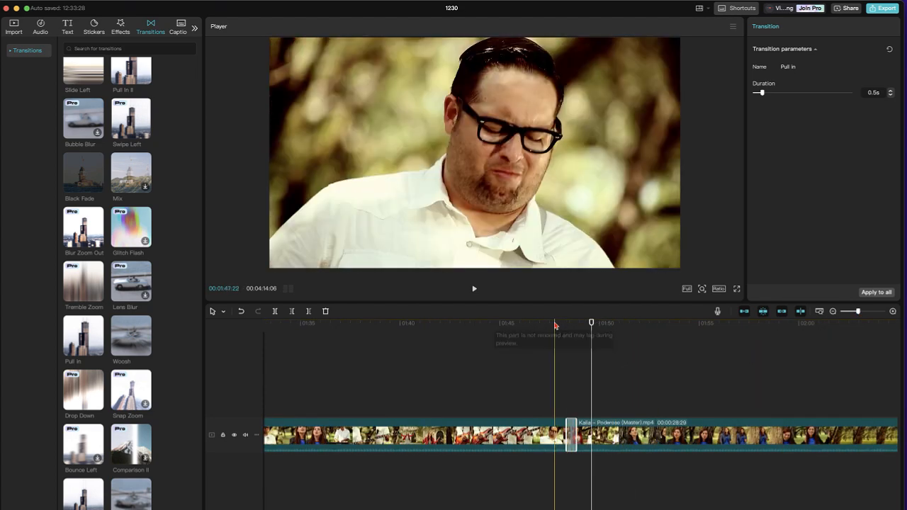
{"action": "left_click", "coordinate": [559, 324]}
{"action": "key", "text": "space"}
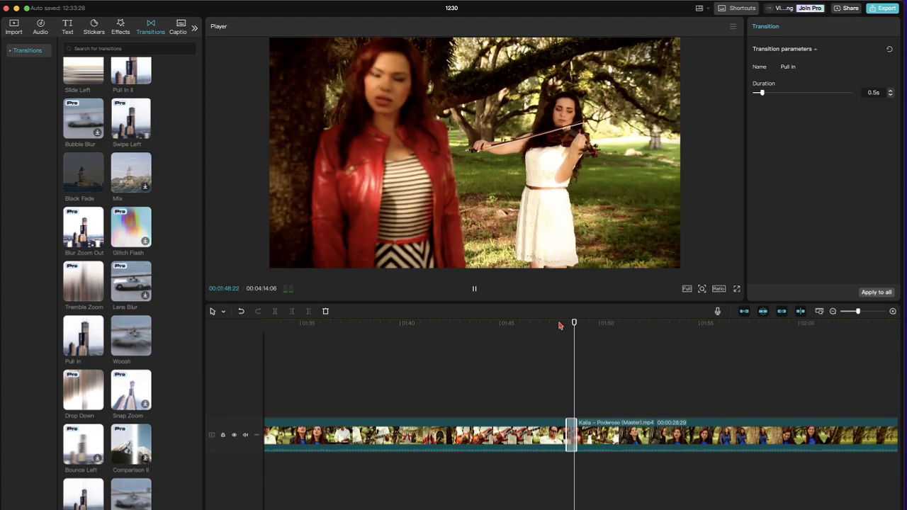
{"action": "left_click", "coordinate": [560, 324]}
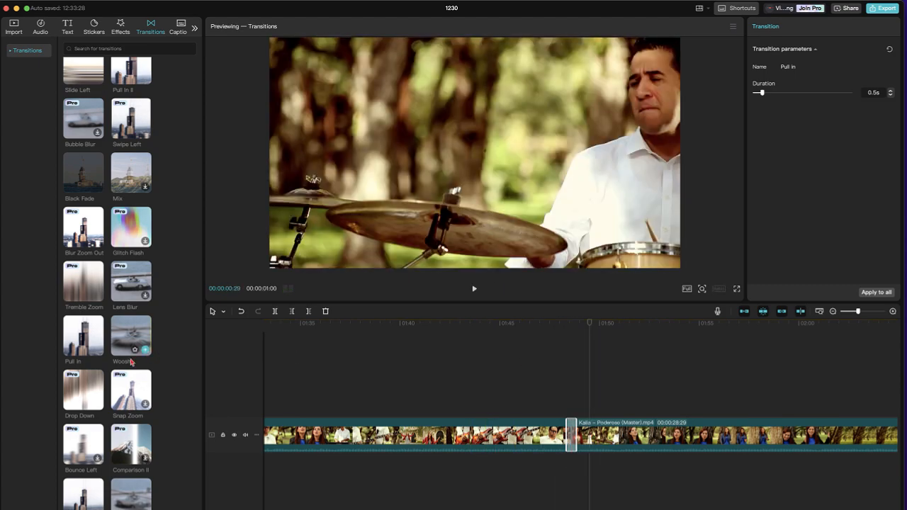
Replace the transition between the third and fourth clips with Pull Out and play the sequence across it.
{"action": "scroll", "coordinate": [104, 386], "scroll_direction": "down", "scroll_amount": 3}
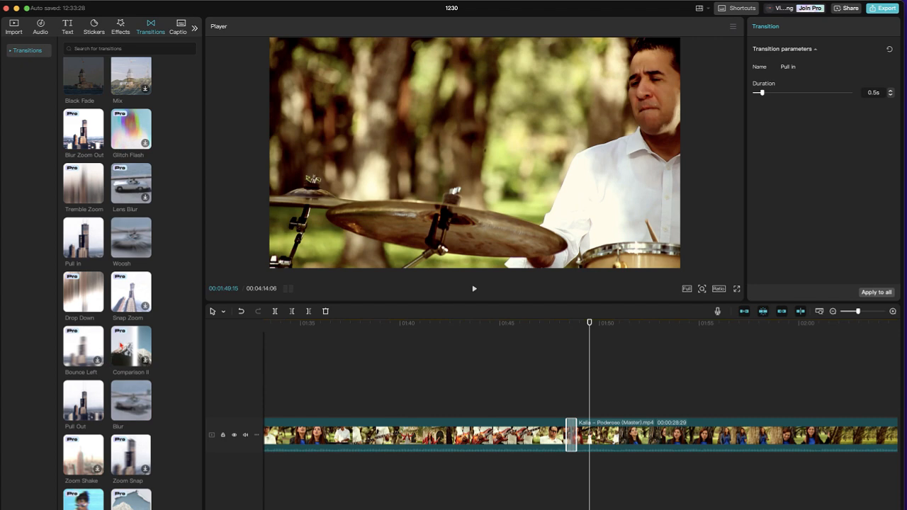
{"action": "scroll", "coordinate": [126, 380], "scroll_direction": "down", "scroll_amount": 1}
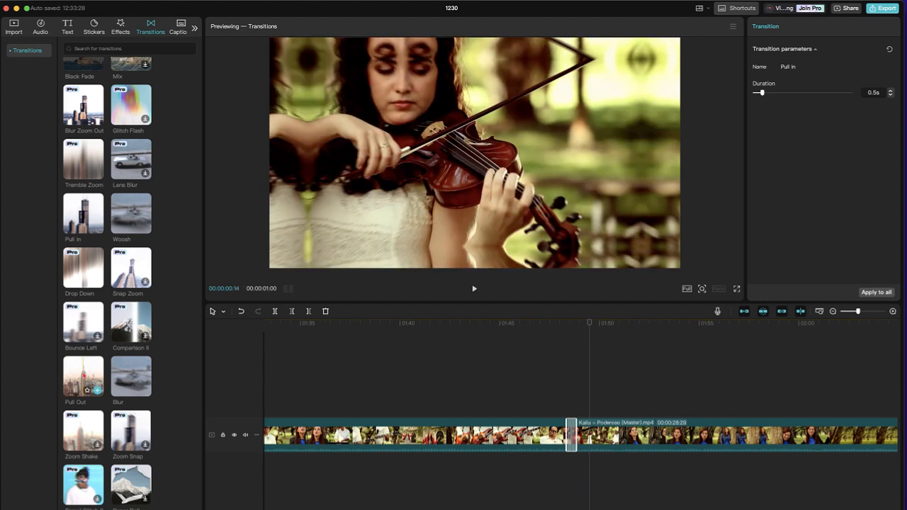
{"action": "left_click_drag", "start_coordinate": [83, 375], "coordinate": [375, 483]}
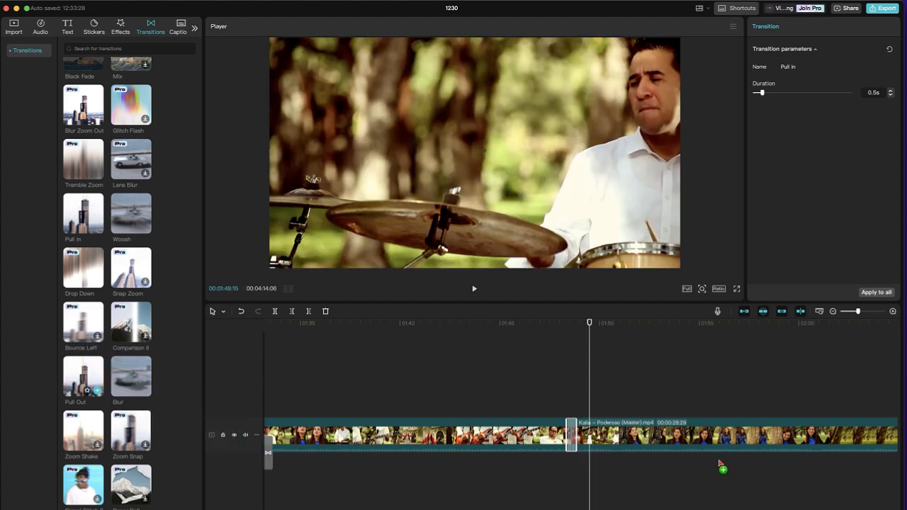
{"action": "left_click_drag", "start_coordinate": [586, 444], "coordinate": [576, 447]}
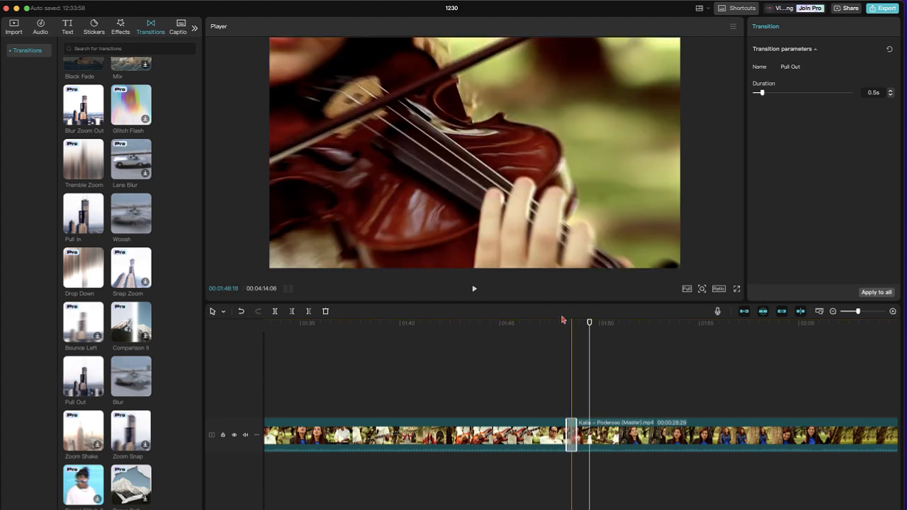
{"action": "left_click", "coordinate": [560, 327]}
{"action": "key", "text": "space"}
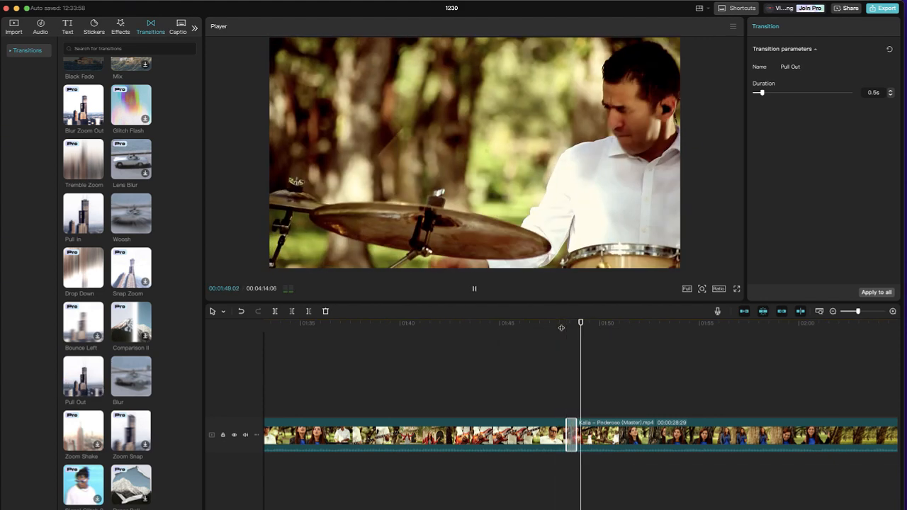
Replace the Pull Out transition between the third and fourth clips with Left and play the sequence across it.
{"action": "scroll", "coordinate": [113, 410], "scroll_direction": "down", "scroll_amount": 4}
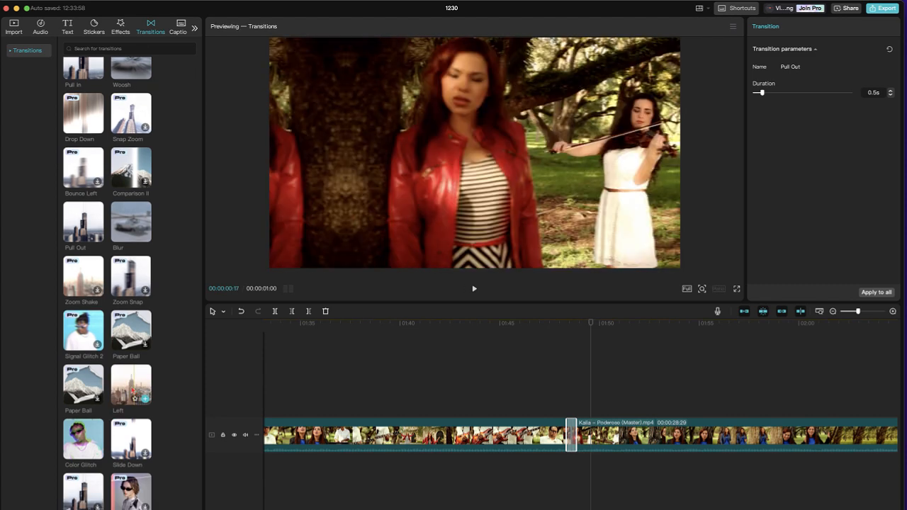
{"action": "mouse_move", "coordinate": [117, 402]}
{"action": "left_mouse_down"}
{"action": "mouse_move", "coordinate": [209, 401]}
{"action": "mouse_move", "coordinate": [599, 434]}
{"action": "mouse_move", "coordinate": [571, 435]}
{"action": "left_mouse_up"}
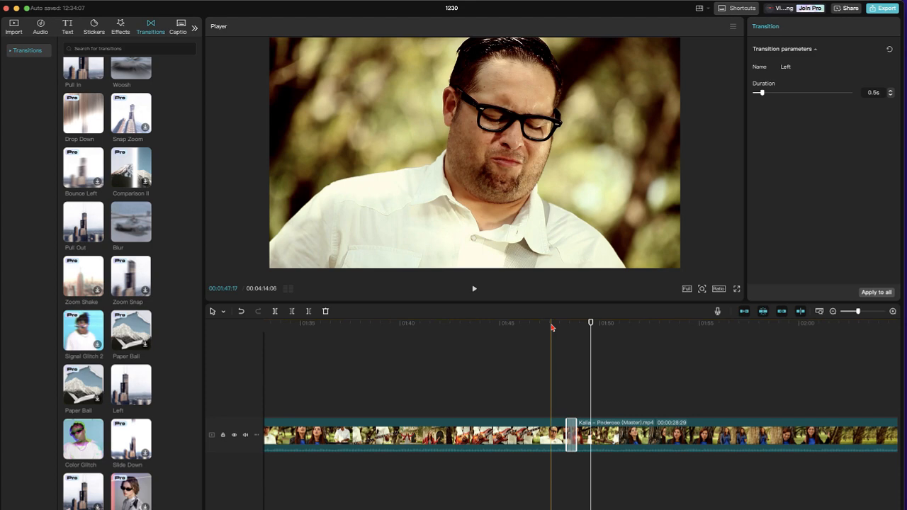
{"action": "left_click", "coordinate": [552, 328]}
{"action": "key", "text": "space"}
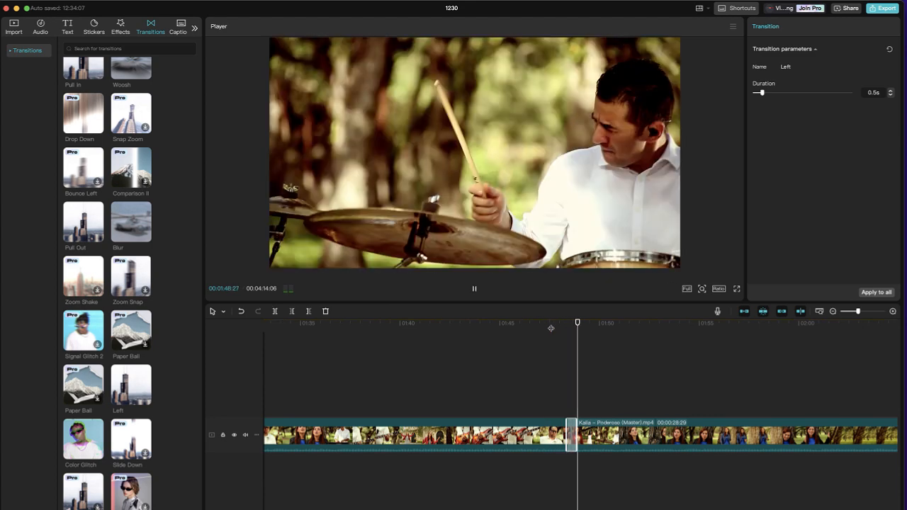
Add a Default text layer above the first clip, starting at about 13 seconds over the violin shot.
{"action": "key", "text": "space"}
{"action": "mouse_move", "coordinate": [129, 394]}
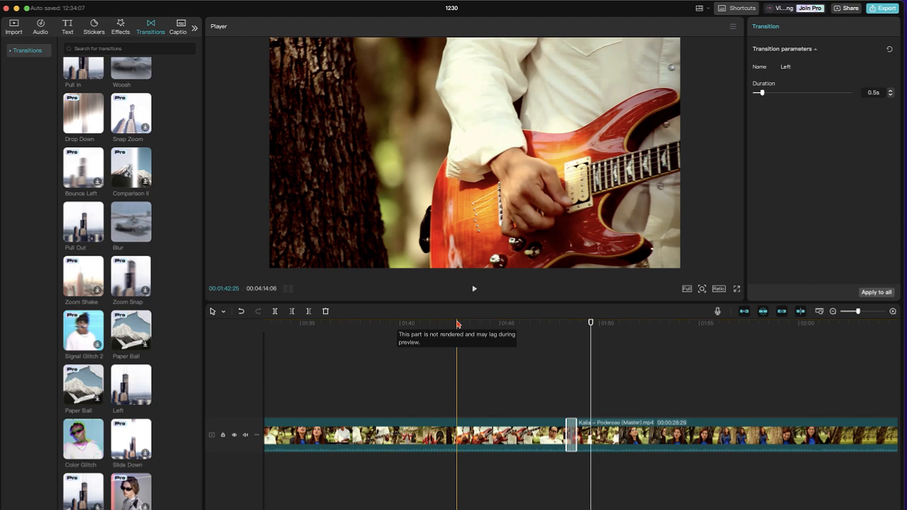
{"action": "left_click_drag", "start_coordinate": [457, 325], "coordinate": [390, 343]}
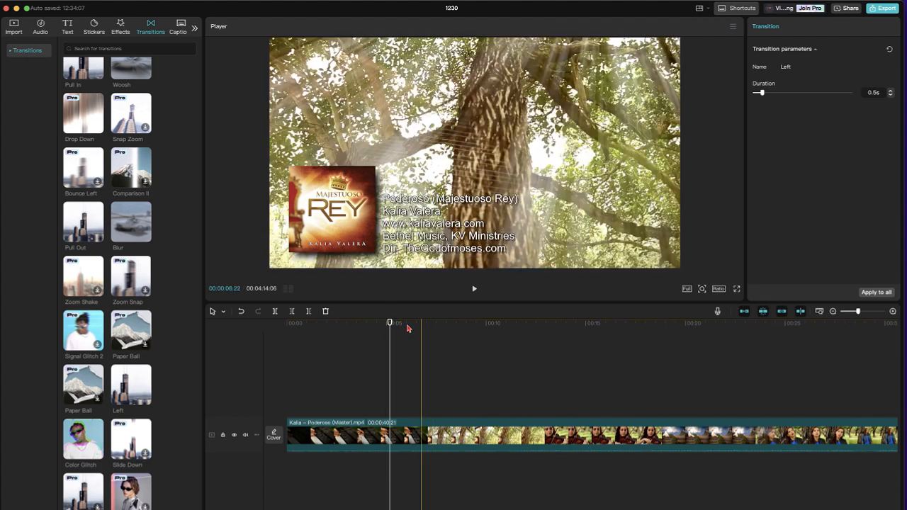
{"action": "left_click_drag", "start_coordinate": [392, 325], "coordinate": [595, 350]}
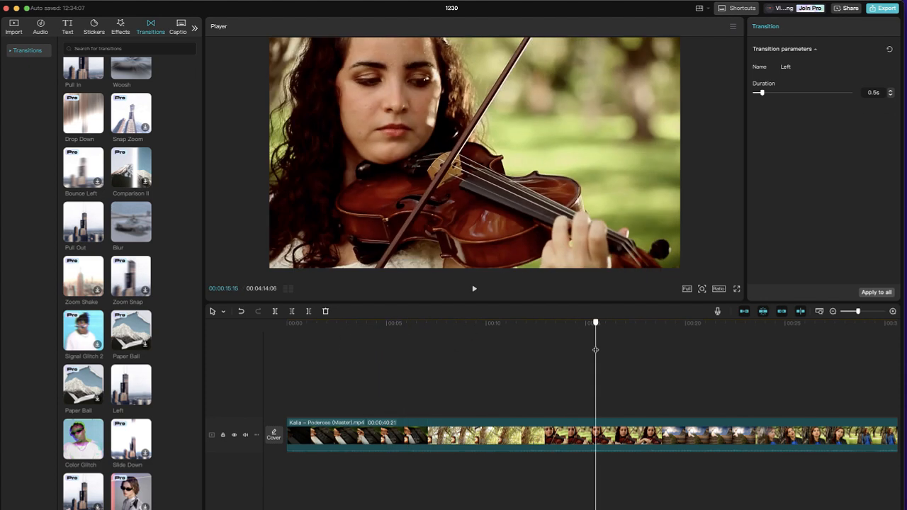
{"action": "left_click", "coordinate": [67, 27]}
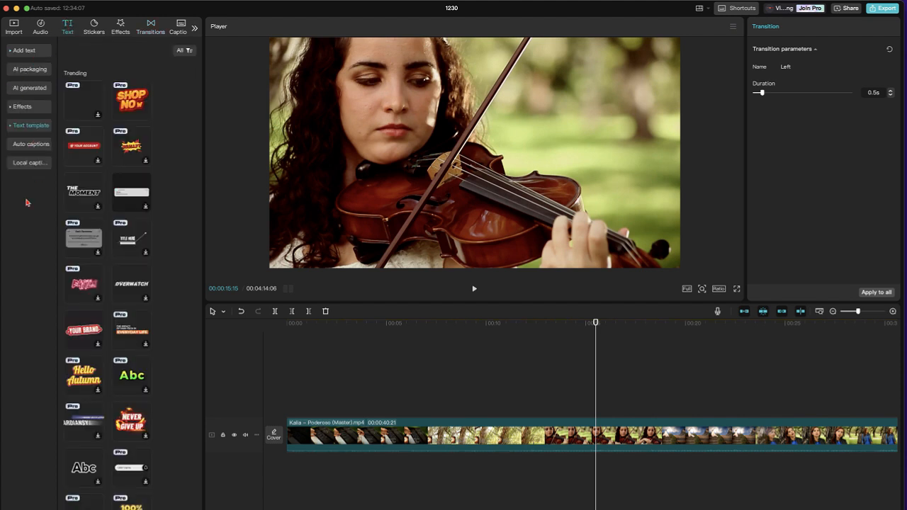
{"action": "left_click", "coordinate": [28, 51]}
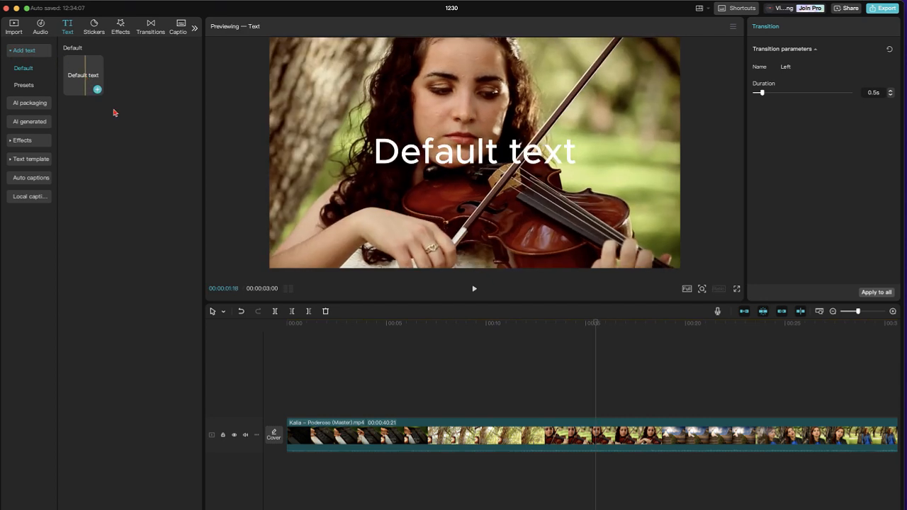
{"action": "left_click_drag", "start_coordinate": [98, 89], "coordinate": [643, 405]}
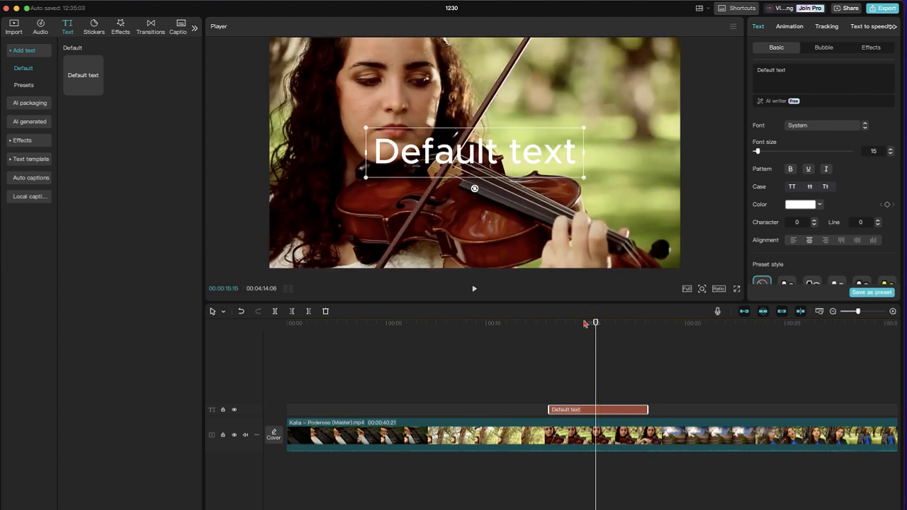
Play the sequence from the start of the text and move the text down to the lower part of the frame.
{"action": "left_click", "coordinate": [551, 323]}
{"action": "key", "text": "space"}
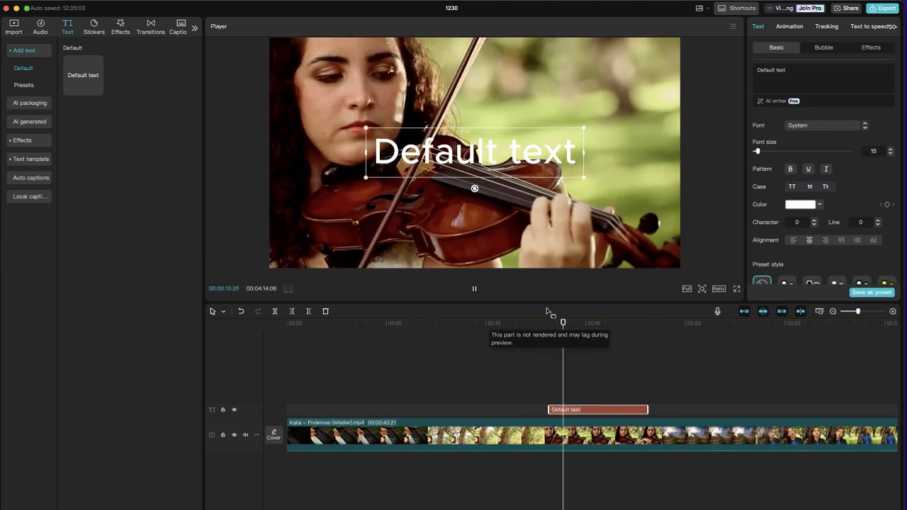
{"action": "left_click_drag", "start_coordinate": [475, 162], "coordinate": [475, 193]}
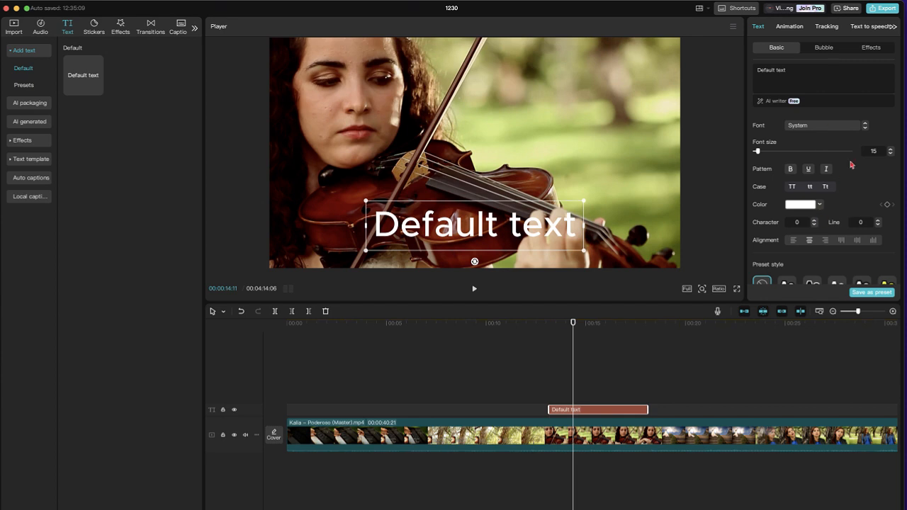
Set the text colour to yellow, hex FACB13, and deselect the text layer.
{"action": "left_click", "coordinate": [805, 206]}
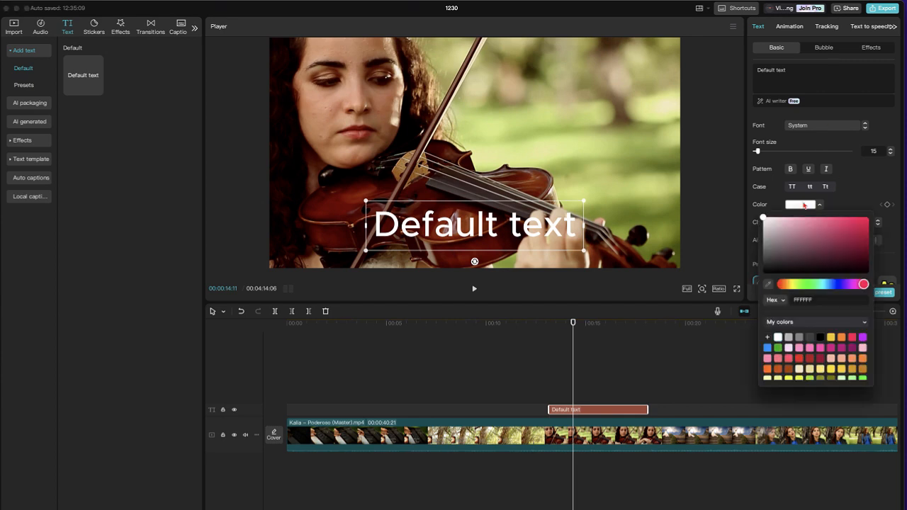
{"action": "left_click_drag", "start_coordinate": [859, 258], "coordinate": [863, 230]}
{"action": "left_click_drag", "start_coordinate": [800, 257], "coordinate": [806, 250]}
{"action": "left_click_drag", "start_coordinate": [804, 284], "coordinate": [794, 284]}
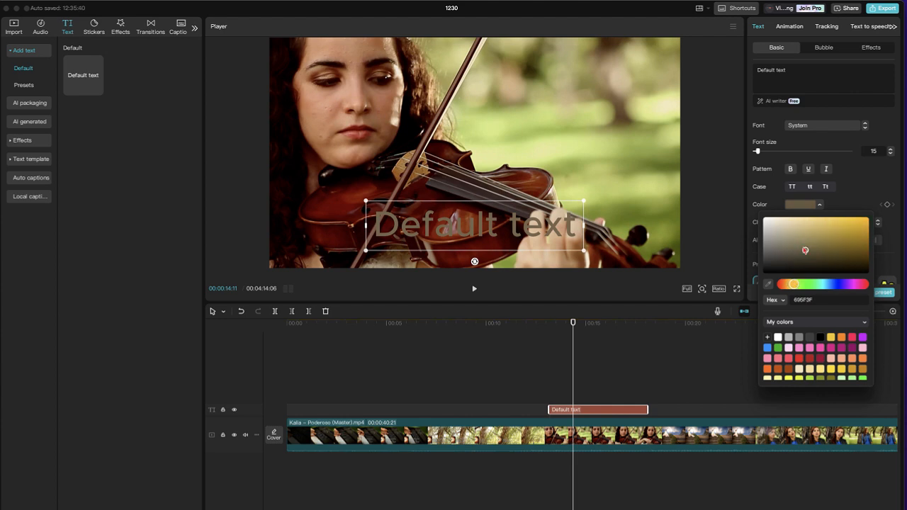
{"action": "mouse_move", "coordinate": [805, 251]}
{"action": "left_mouse_down"}
{"action": "mouse_move", "coordinate": [822, 228]}
{"action": "mouse_move", "coordinate": [861, 219]}
{"action": "left_mouse_up"}
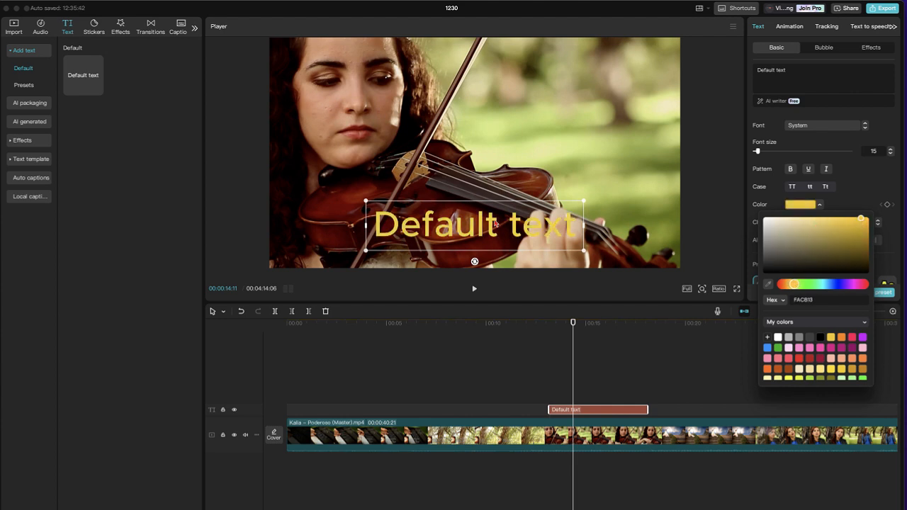
{"action": "left_click", "coordinate": [718, 375]}
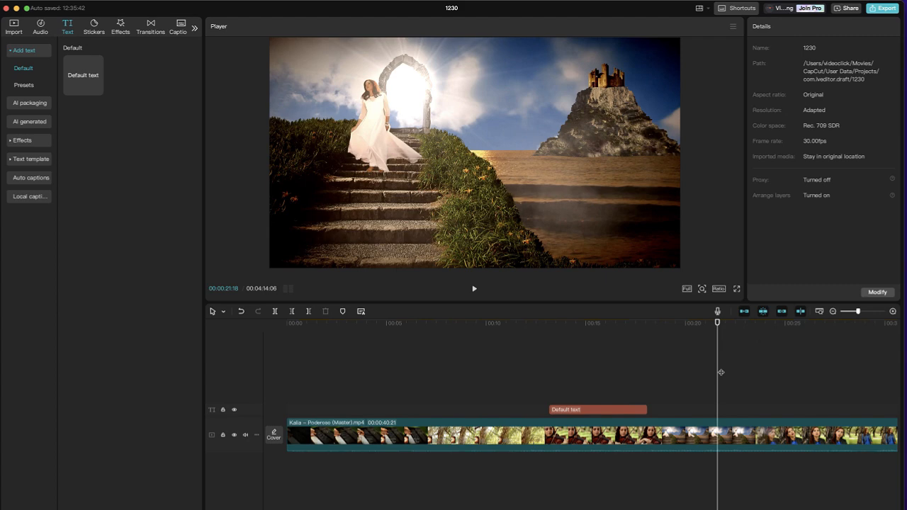
Set the yellow text's font size to 22 and step through Montserrat and PublicSans back to the thin Japanese-named font.
{"action": "left_click", "coordinate": [614, 409]}
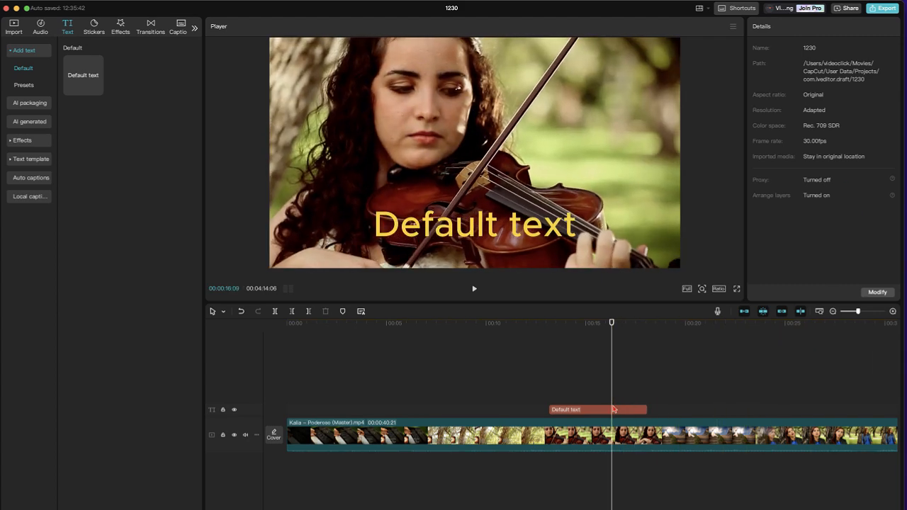
{"action": "left_click", "coordinate": [614, 410]}
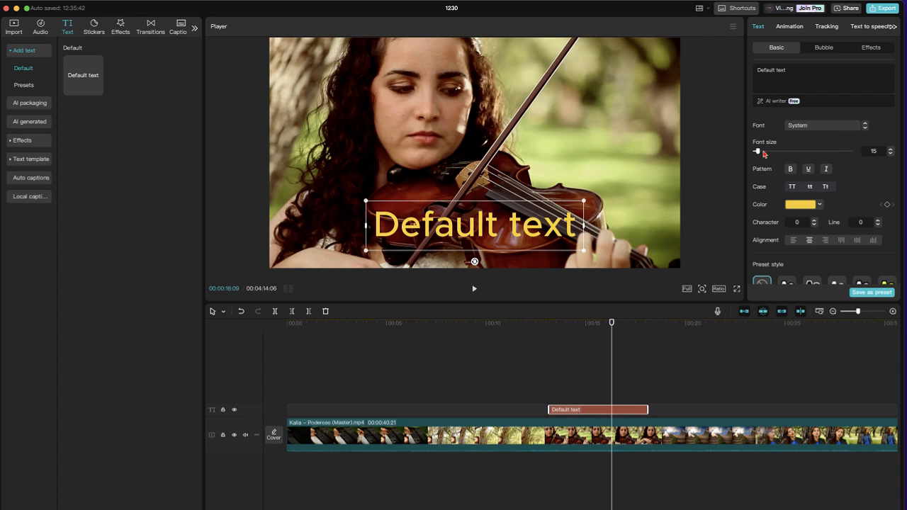
{"action": "left_click_drag", "start_coordinate": [759, 152], "coordinate": [762, 152]}
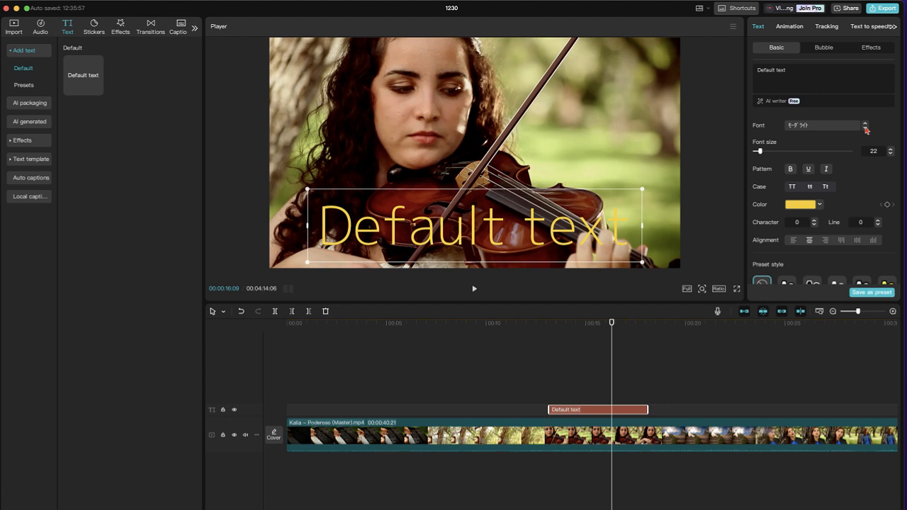
{"action": "left_click", "coordinate": [866, 128]}
{"action": "left_click", "coordinate": [865, 128]}
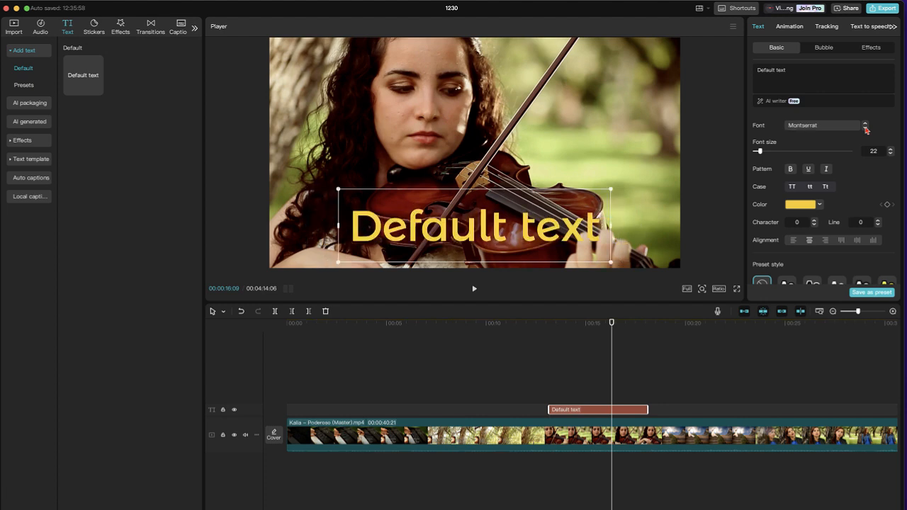
{"action": "left_click", "coordinate": [865, 128]}
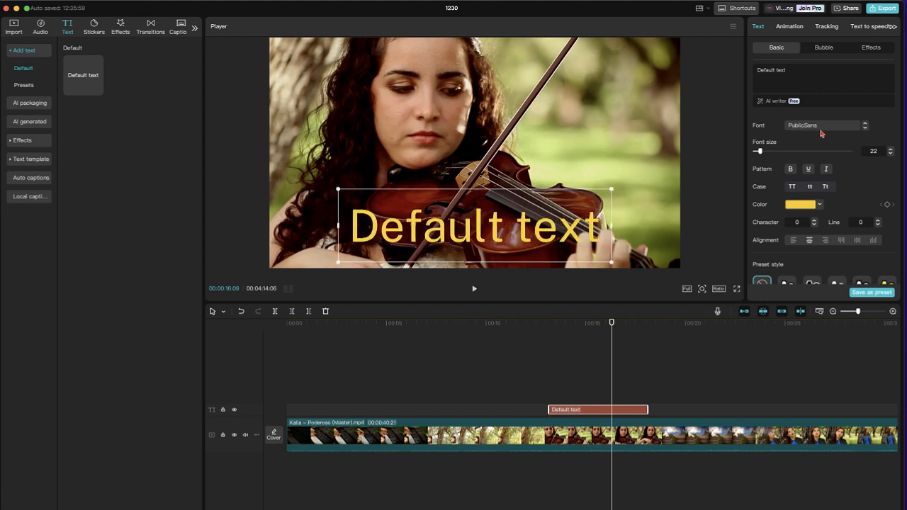
{"action": "left_click", "coordinate": [866, 127]}
{"action": "left_click", "coordinate": [866, 127]}
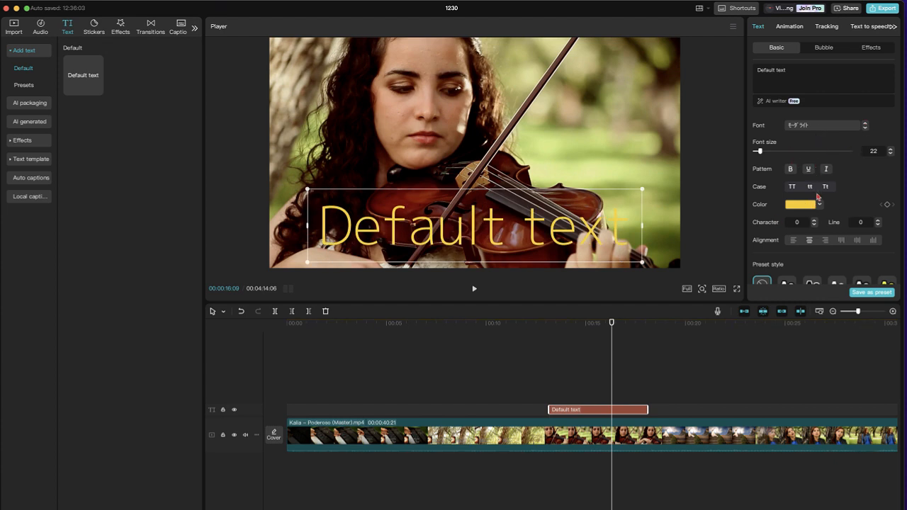
Try the black white-outlined and yellow black-outlined preset styles on the text, and apply the white one with a shadow.
{"action": "scroll", "coordinate": [815, 202], "scroll_direction": "down", "scroll_amount": 5}
{"action": "scroll", "coordinate": [805, 209], "scroll_direction": "up", "scroll_amount": 4}
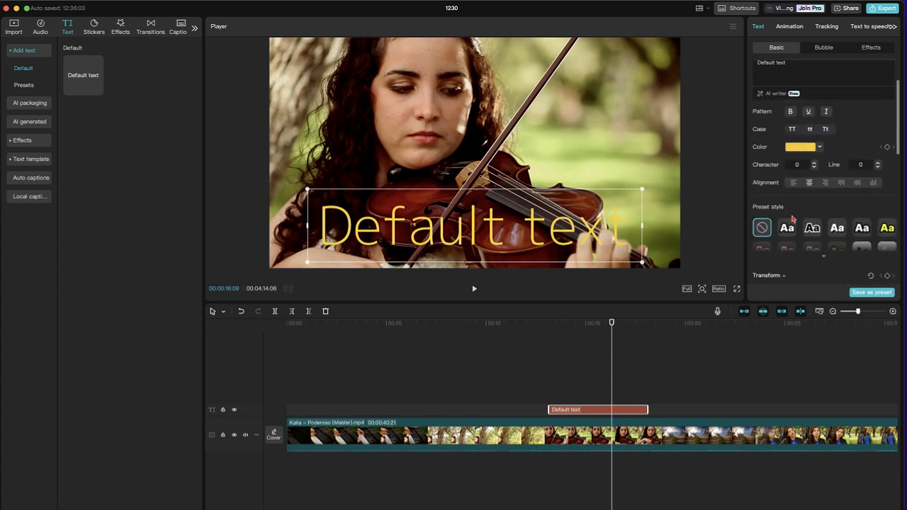
{"action": "left_click", "coordinate": [813, 231]}
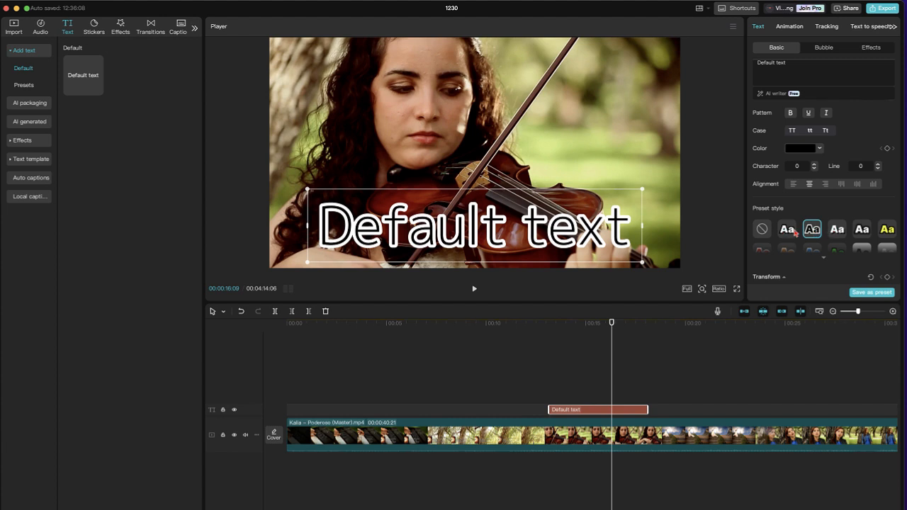
{"action": "left_click", "coordinate": [891, 230]}
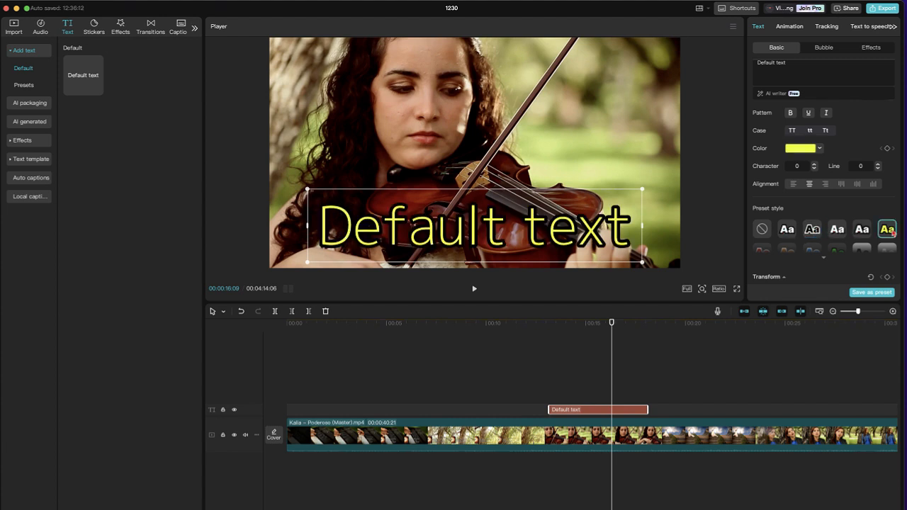
{"action": "left_click", "coordinate": [865, 236]}
{"action": "left_click", "coordinate": [843, 234]}
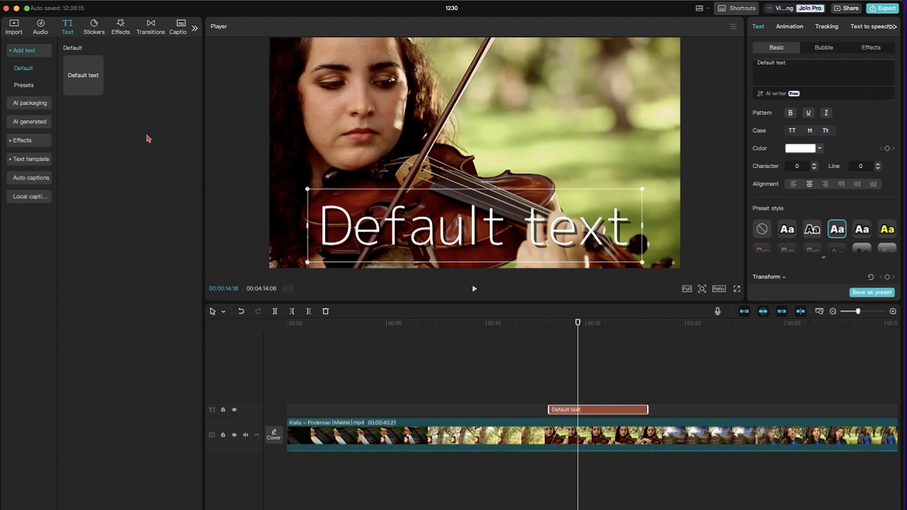
Add the thinking-face emoji sticker at about 9 seconds over the tree scene and play the sequence across it.
{"action": "left_click", "coordinate": [98, 24]}
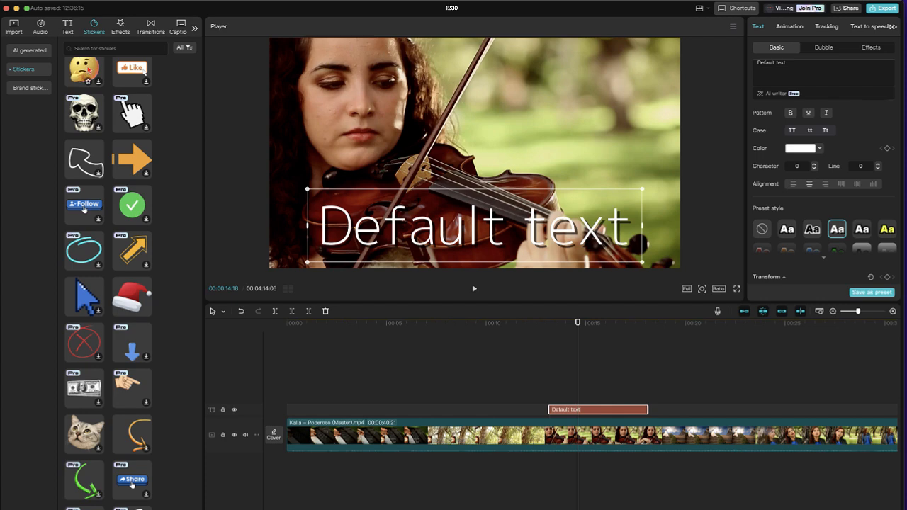
{"action": "left_click_drag", "start_coordinate": [85, 71], "coordinate": [470, 401]}
{"action": "left_click", "coordinate": [466, 326]}
{"action": "key", "text": "space"}
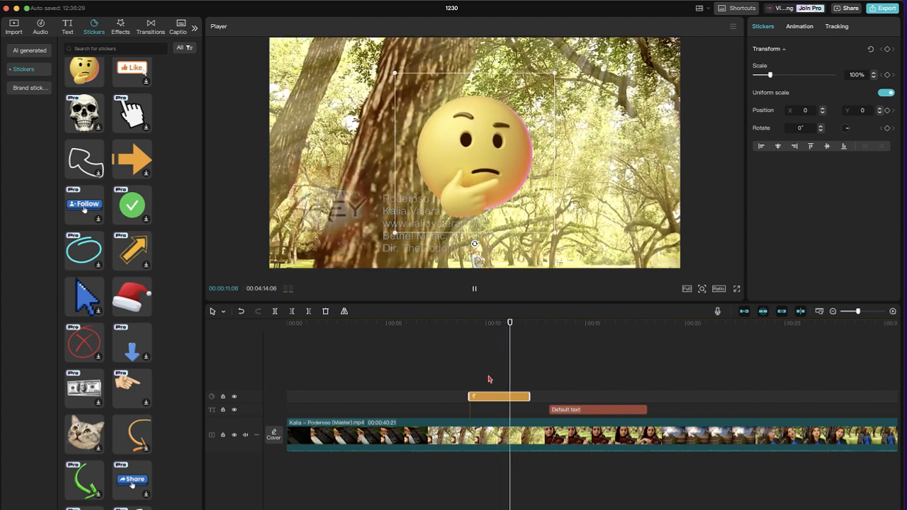
Move the thinking-face sticker to about 19.5 seconds over the staircase scene, preview it there, and delete it.
{"action": "left_click_drag", "start_coordinate": [490, 396], "coordinate": [698, 397]}
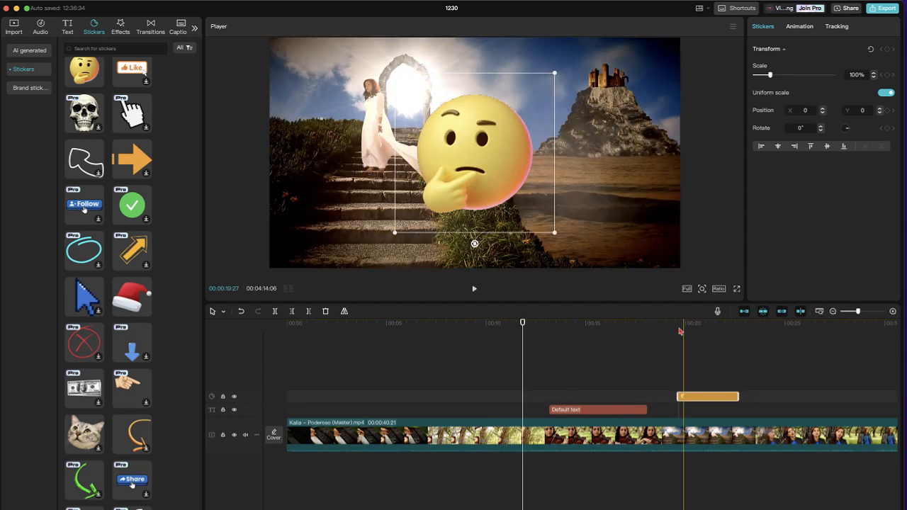
{"action": "left_click", "coordinate": [676, 325]}
{"action": "key", "text": "space"}
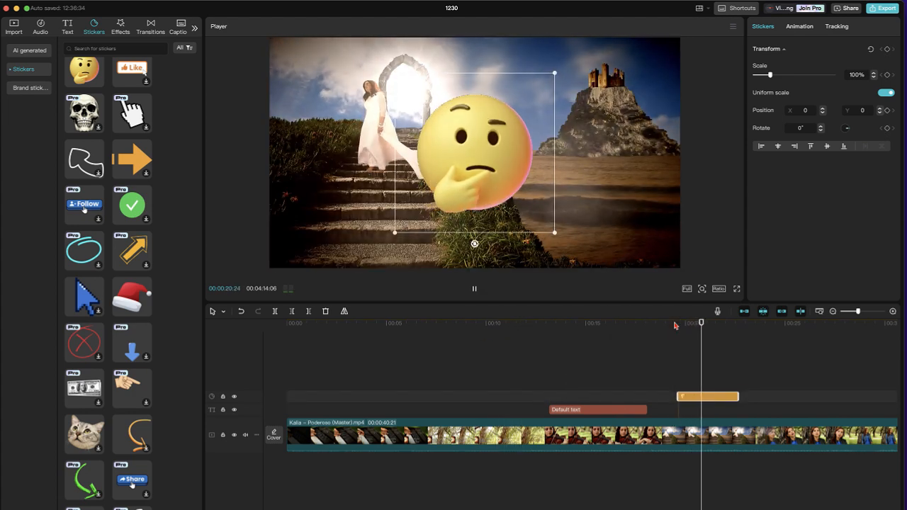
{"action": "key", "text": "space"}
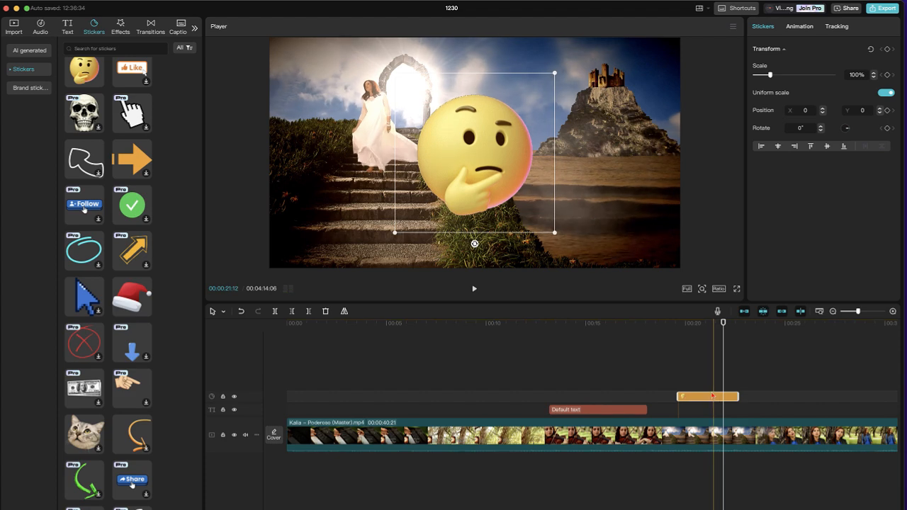
{"action": "key", "text": "Delete"}
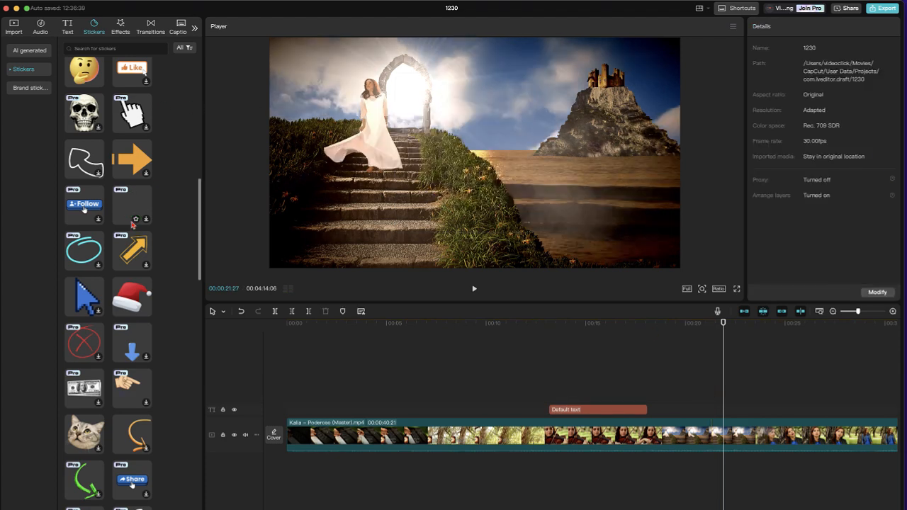
Add the sticker of three red downward arrows at about 20.5 seconds over the staircase scene and play across it.
{"action": "scroll", "coordinate": [131, 225], "scroll_direction": "up", "scroll_amount": 10}
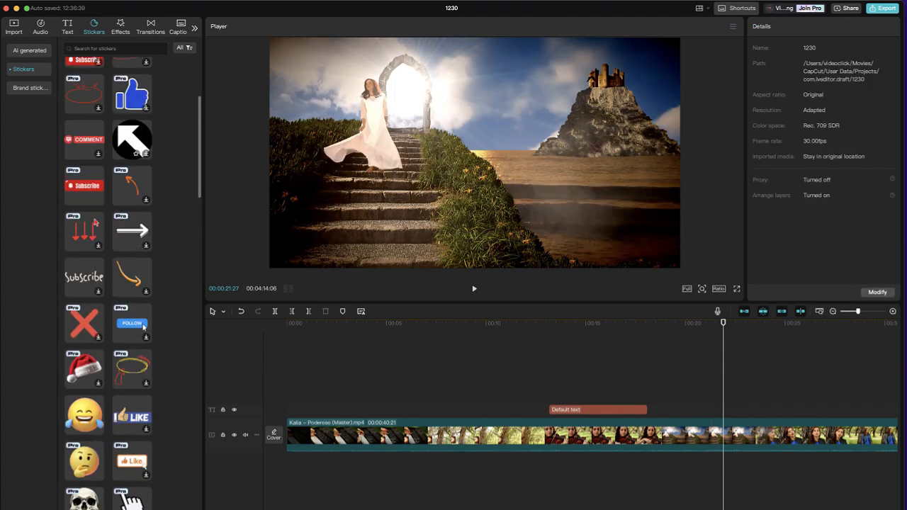
{"action": "left_click_drag", "start_coordinate": [80, 234], "coordinate": [701, 395]}
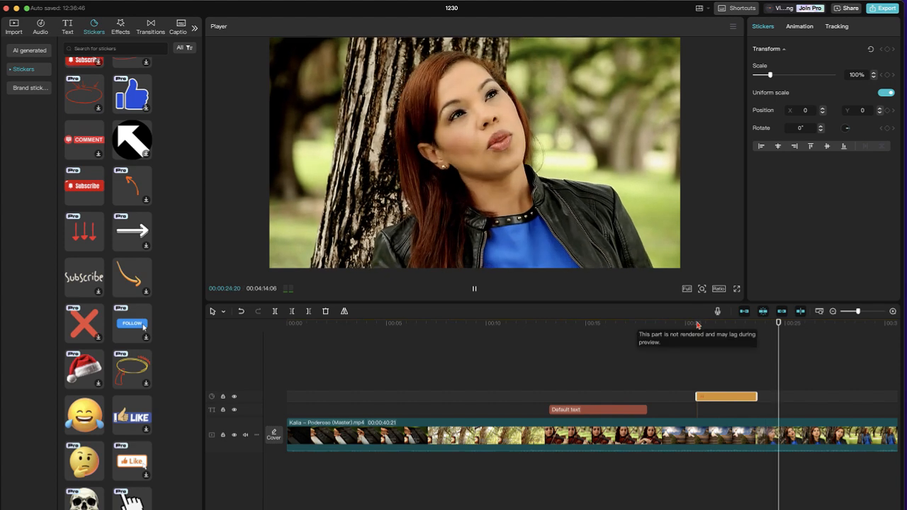
{"action": "left_click", "coordinate": [699, 324]}
{"action": "key", "text": "space"}
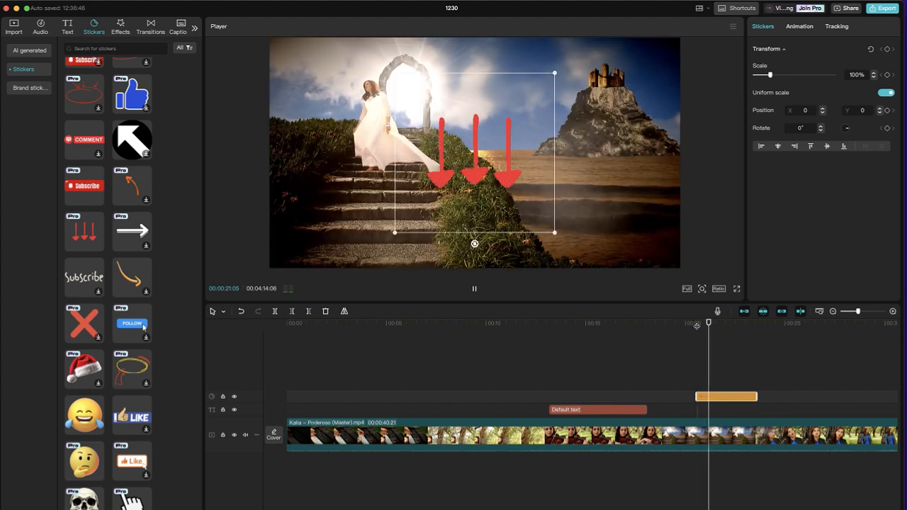
{"action": "key", "text": "space"}
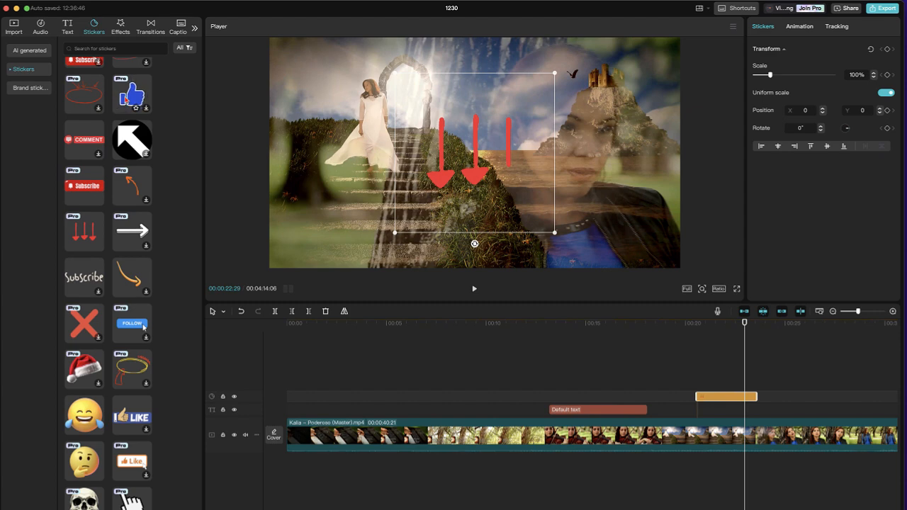
Add the blue thumbs-up sticker on a track above the arrows at about 25 seconds and play the sequence across it.
{"action": "left_click_drag", "start_coordinate": [131, 95], "coordinate": [786, 385]}
{"action": "left_click", "coordinate": [783, 325]}
{"action": "key", "text": "space"}
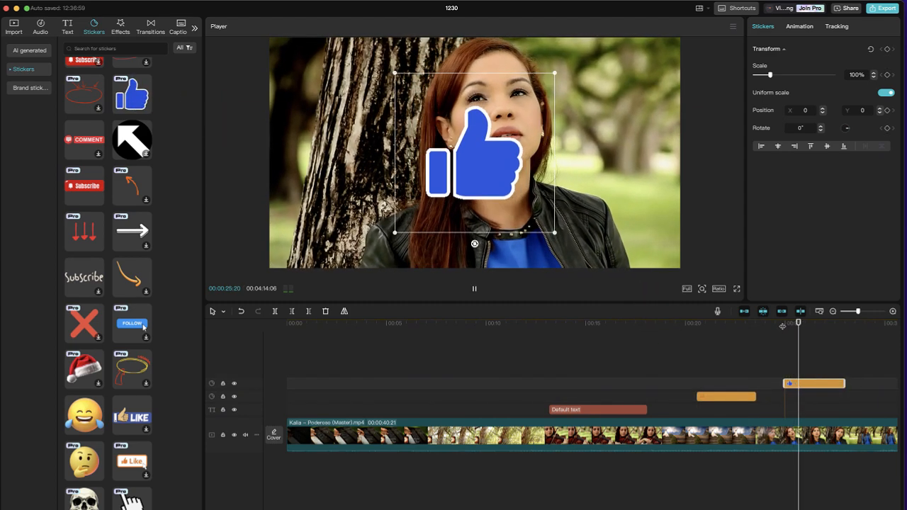
{"action": "key", "text": "space"}
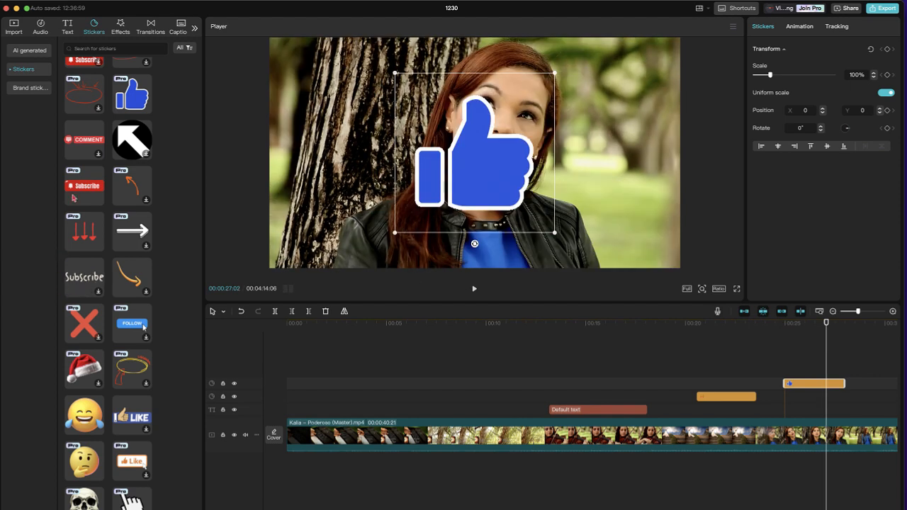
{"action": "scroll", "coordinate": [111, 325], "scroll_direction": "down", "scroll_amount": 5}
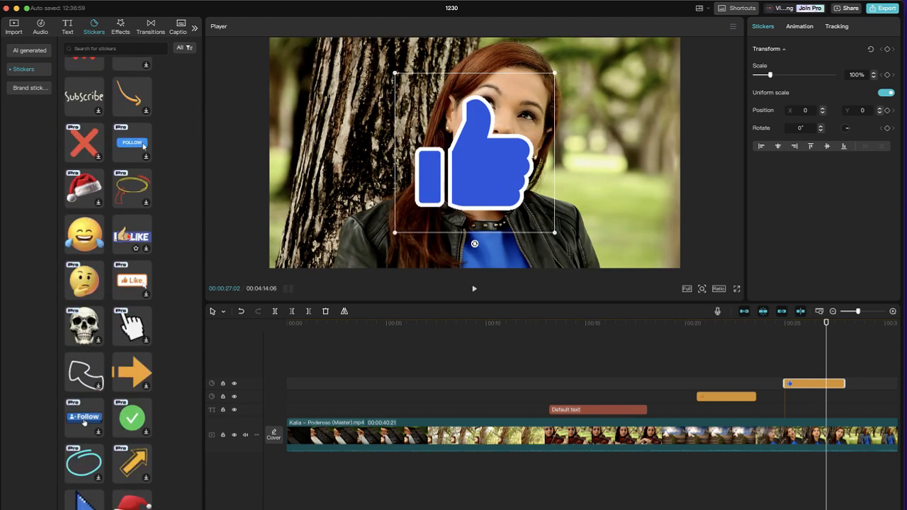
Add the hand-with-LIKE sticker at about 7.5 seconds over the tree scene and play the sequence across it.
{"action": "left_click_drag", "start_coordinate": [132, 236], "coordinate": [447, 397]}
{"action": "left_click", "coordinate": [436, 346]}
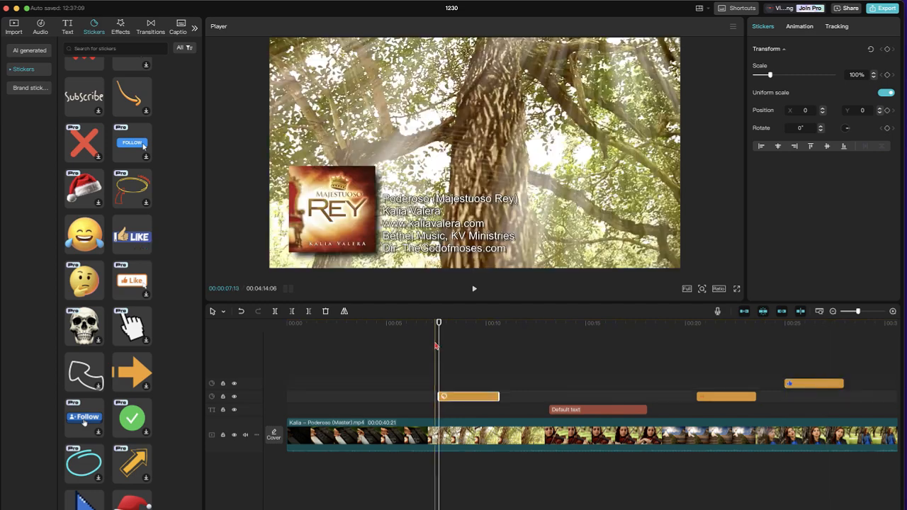
{"action": "key", "text": "space"}
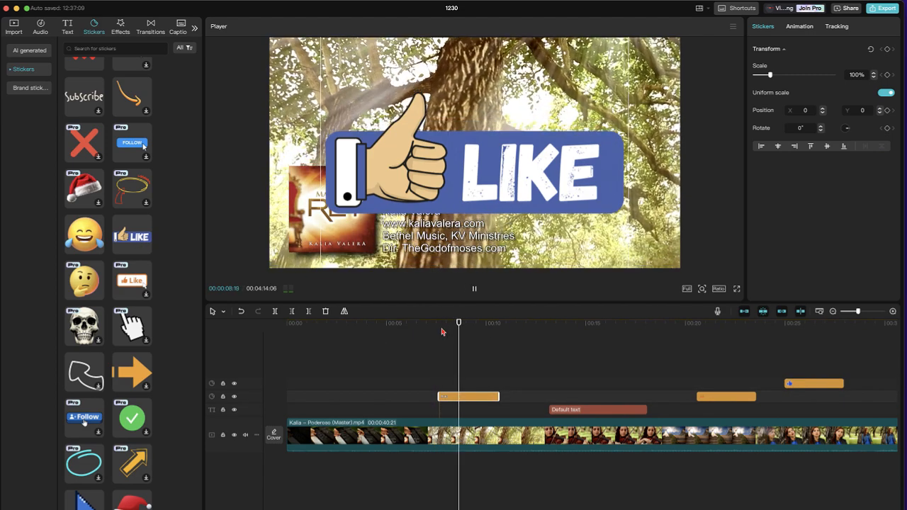
{"action": "key", "text": "space"}
Try the red Santa hat sticker at about 17.5 seconds on a new track, play across it, and delete it.
{"action": "scroll", "coordinate": [120, 385], "scroll_direction": "down", "scroll_amount": 1}
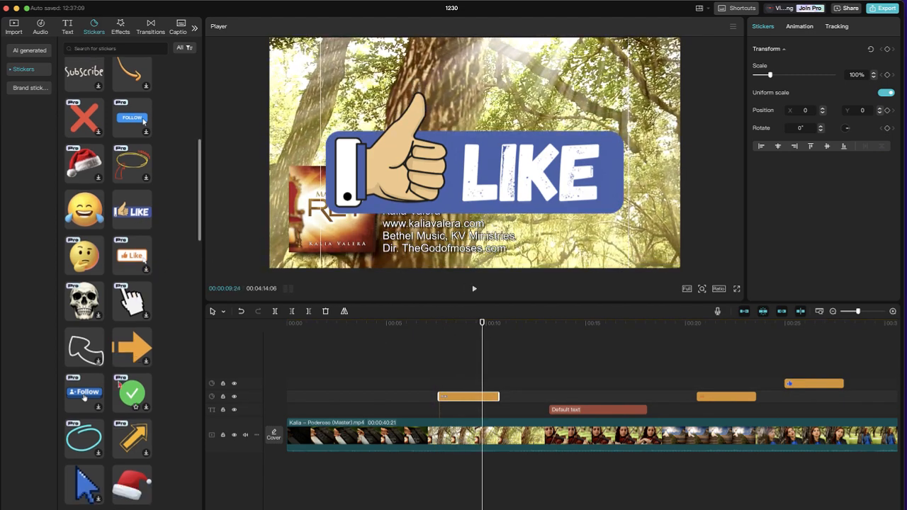
{"action": "scroll", "coordinate": [120, 385], "scroll_direction": "down", "scroll_amount": 5}
{"action": "scroll", "coordinate": [125, 466], "scroll_direction": "down", "scroll_amount": 3}
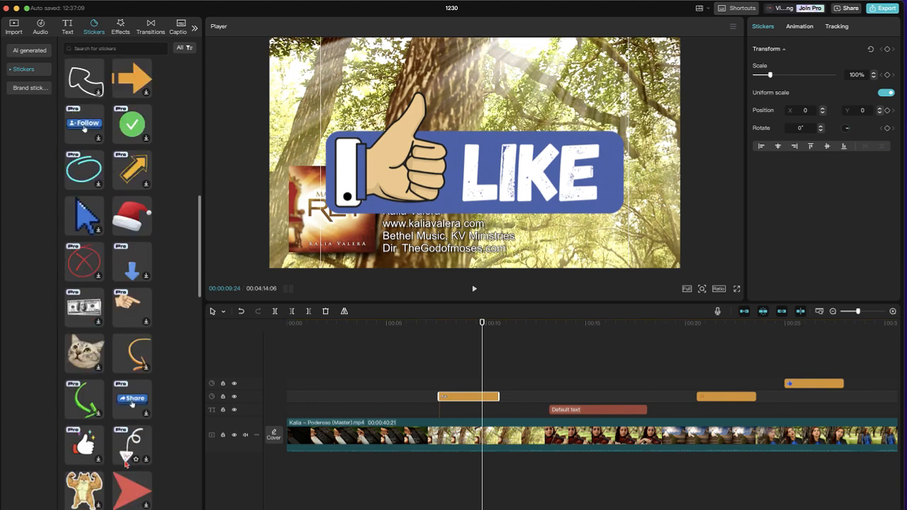
{"action": "scroll", "coordinate": [124, 426], "scroll_direction": "up", "scroll_amount": 1}
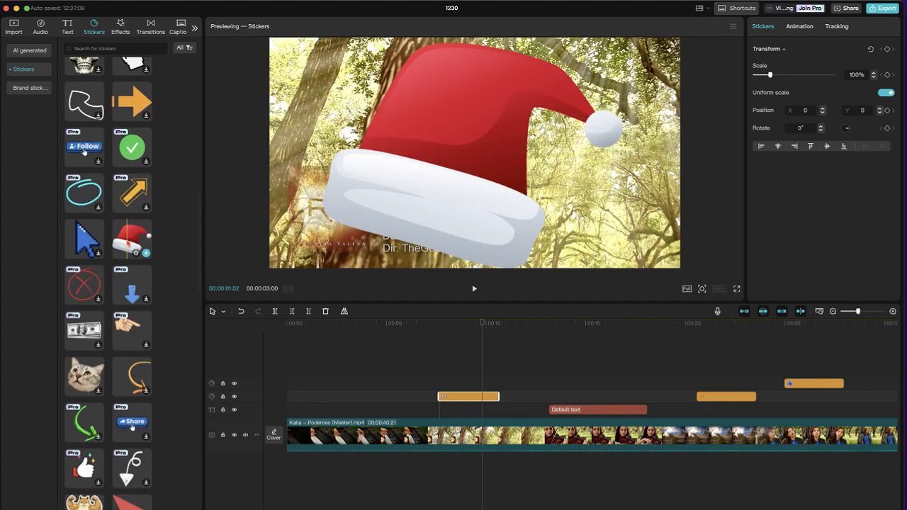
{"action": "left_click_drag", "start_coordinate": [132, 238], "coordinate": [643, 373]}
{"action": "left_click", "coordinate": [643, 324]}
{"action": "key", "text": "space"}
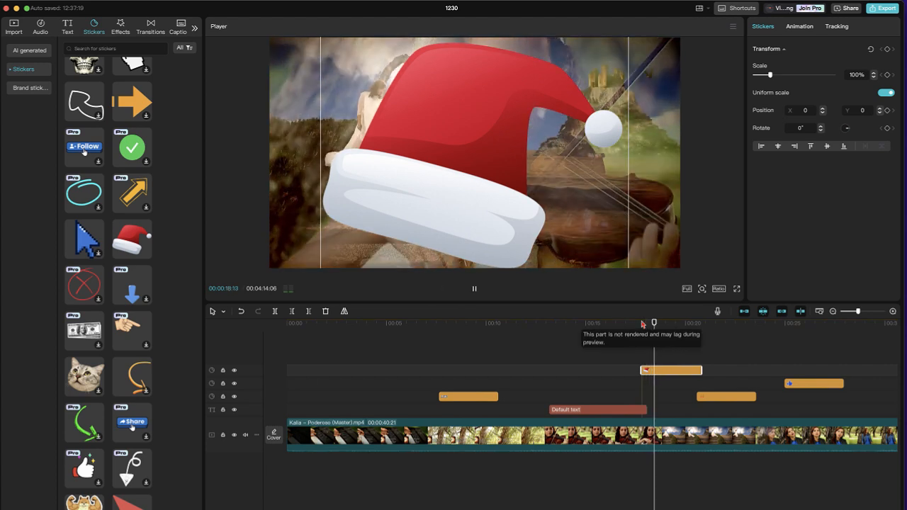
{"action": "left_click", "coordinate": [679, 372]}
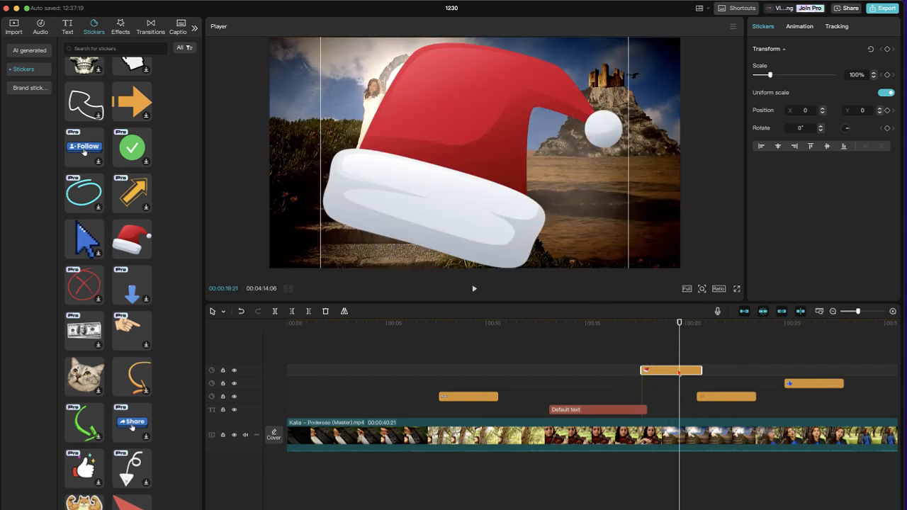
{"action": "key", "text": "Delete"}
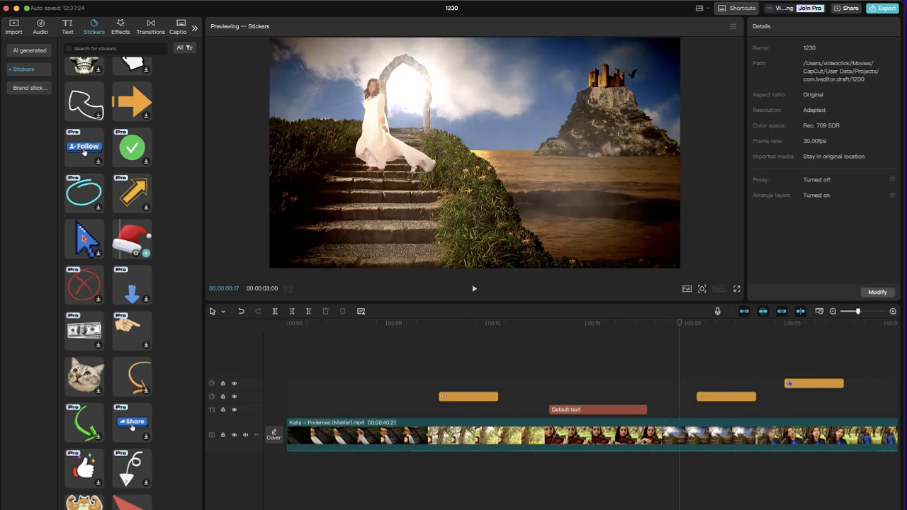
Add the animated red Subscribe sticker with the play icon at about 4.6 seconds over the piano scene and play across it.
{"action": "scroll", "coordinate": [82, 231], "scroll_direction": "up", "scroll_amount": 15}
{"action": "scroll", "coordinate": [82, 232], "scroll_direction": "up", "scroll_amount": 3}
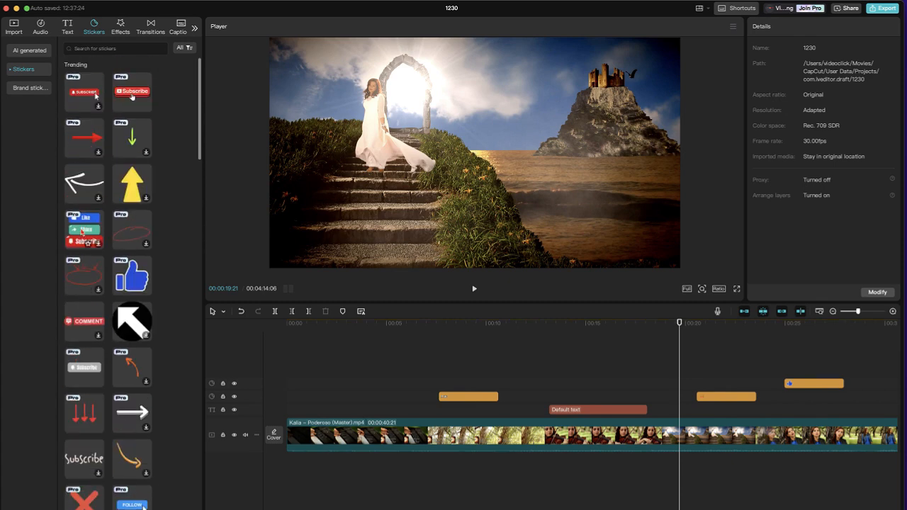
{"action": "left_click", "coordinate": [131, 96]}
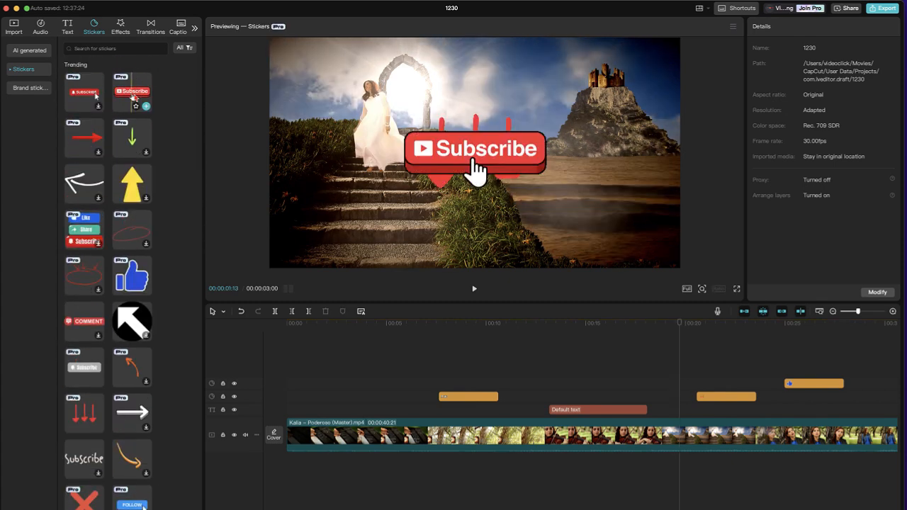
{"action": "left_click_drag", "start_coordinate": [131, 96], "coordinate": [380, 390]}
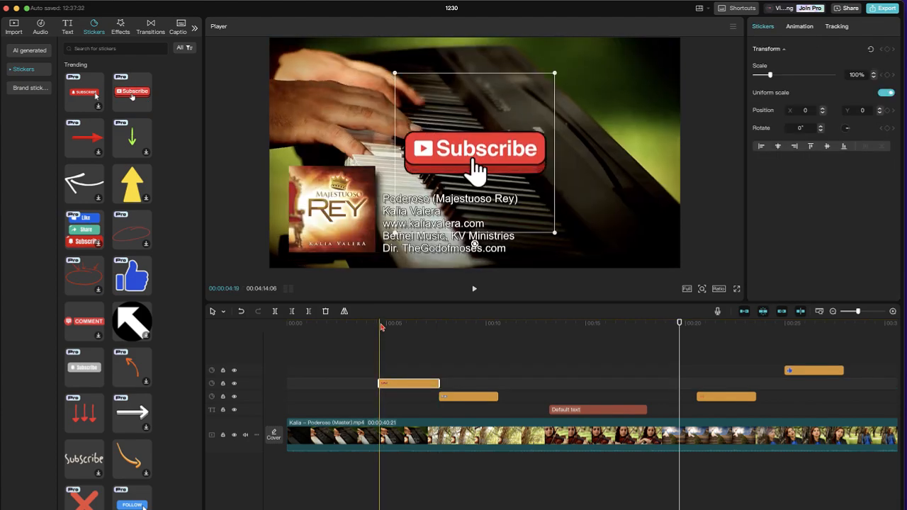
{"action": "left_click", "coordinate": [381, 324]}
{"action": "key", "text": "space"}
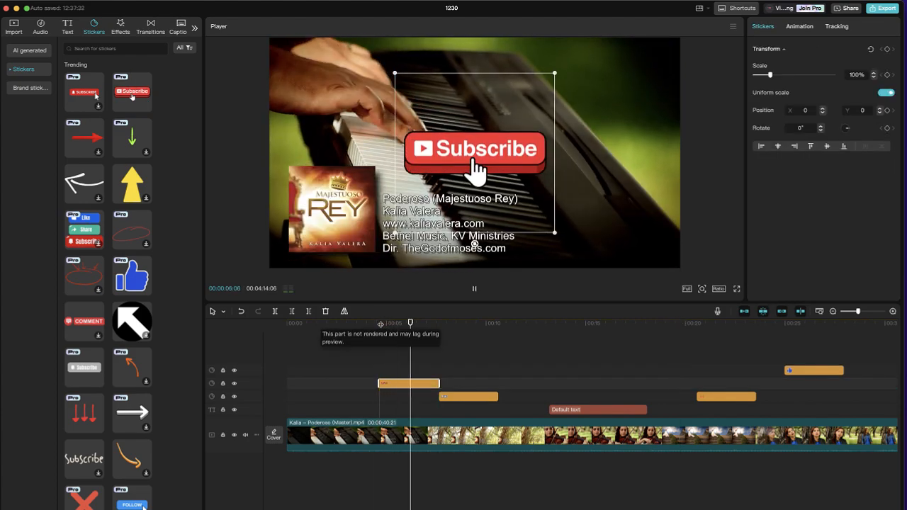
{"action": "key", "text": "space"}
{"action": "key", "text": "space"}
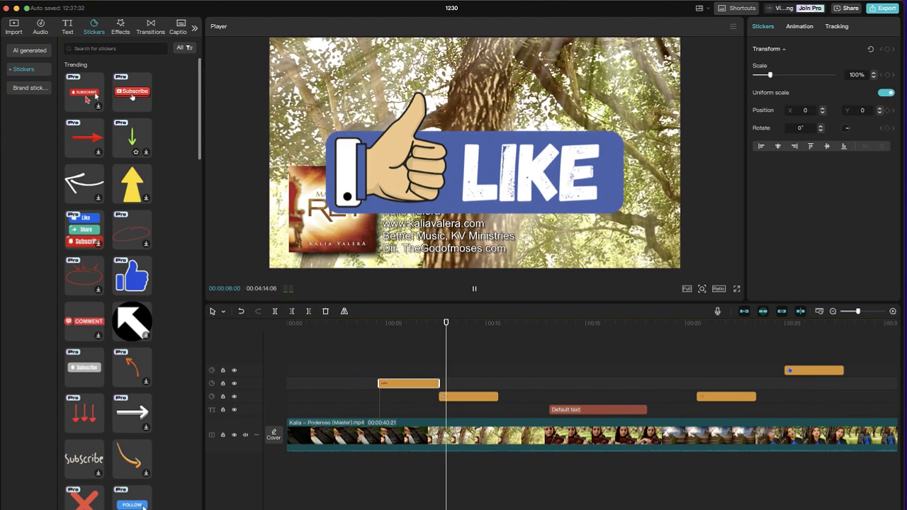
{"action": "key", "text": "space"}
Add the small SUBSCRIBE sticker with the bell icon at about 12 seconds on a new top track and play across it.
{"action": "left_click_drag", "start_coordinate": [75, 95], "coordinate": [387, 336]}
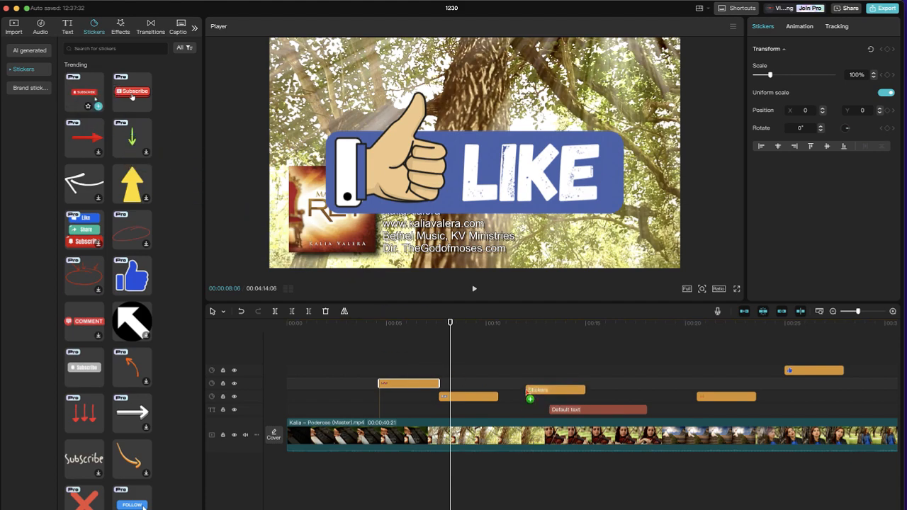
{"action": "left_click_drag", "start_coordinate": [530, 399], "coordinate": [530, 397]}
{"action": "left_click", "coordinate": [522, 329]}
{"action": "key", "text": "space"}
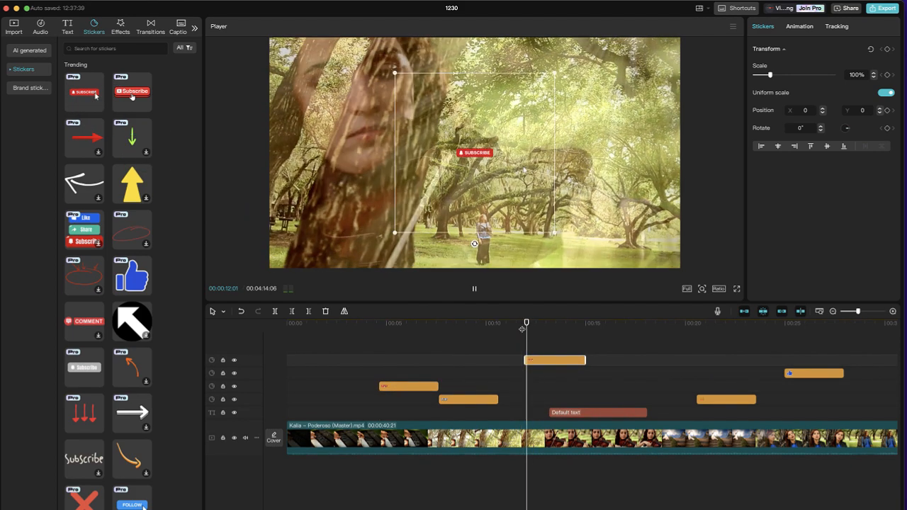
{"action": "key", "text": "space"}
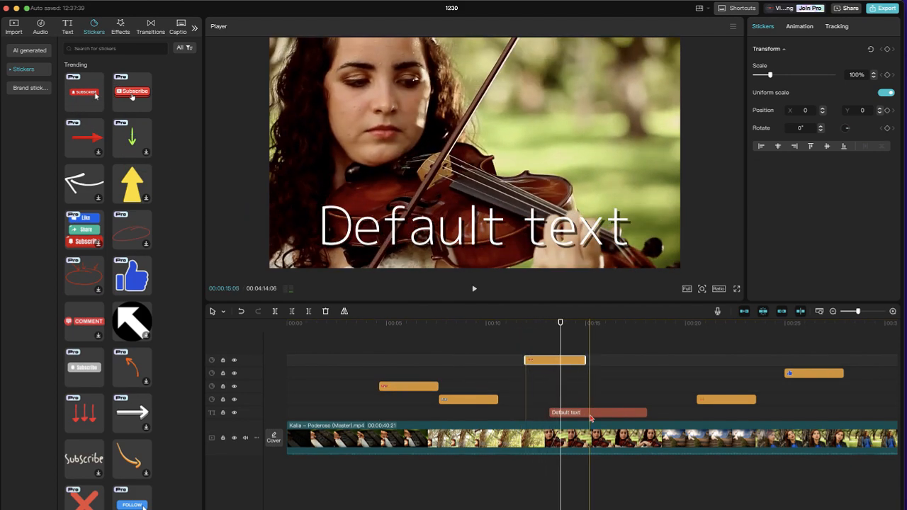
Move the Default text clip to start at about 15.5 seconds and play the sequence across the bell SUBSCRIBE sticker.
{"action": "left_click_drag", "start_coordinate": [590, 419], "coordinate": [638, 418]}
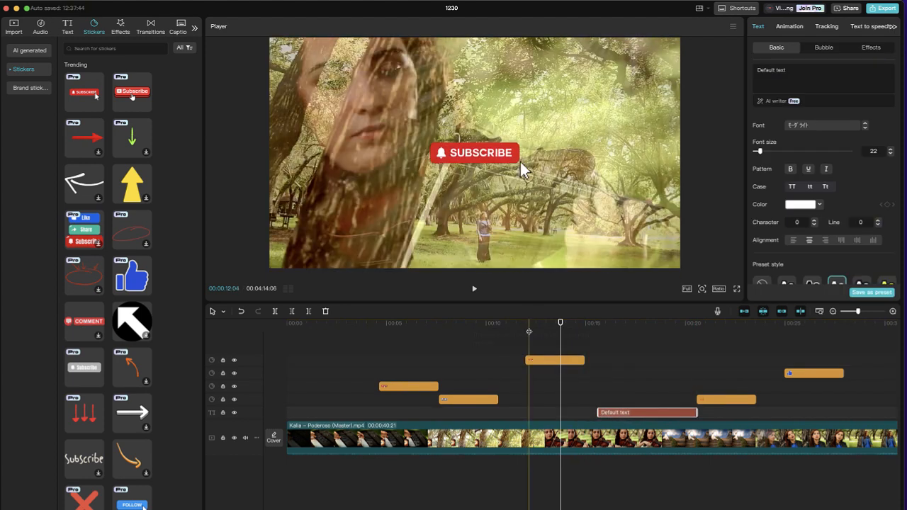
{"action": "key", "text": "space"}
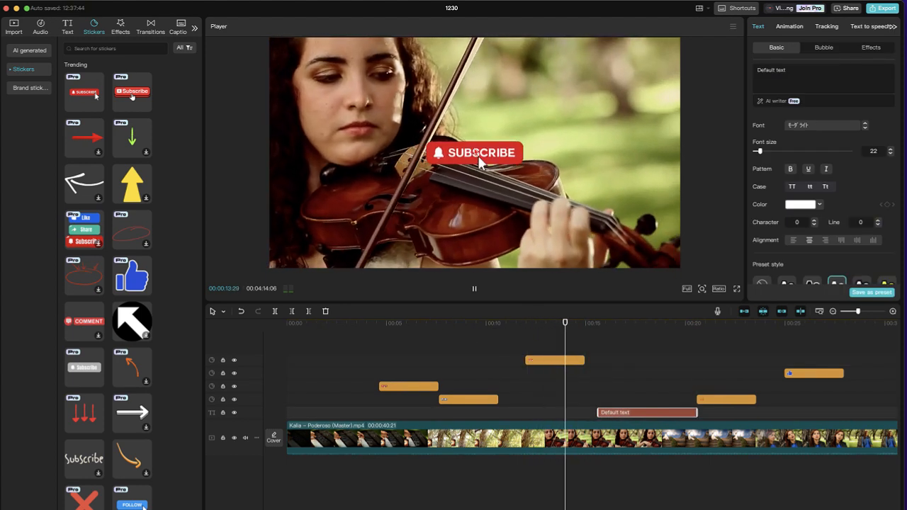
{"action": "key", "text": "space"}
{"action": "key", "text": "space"}
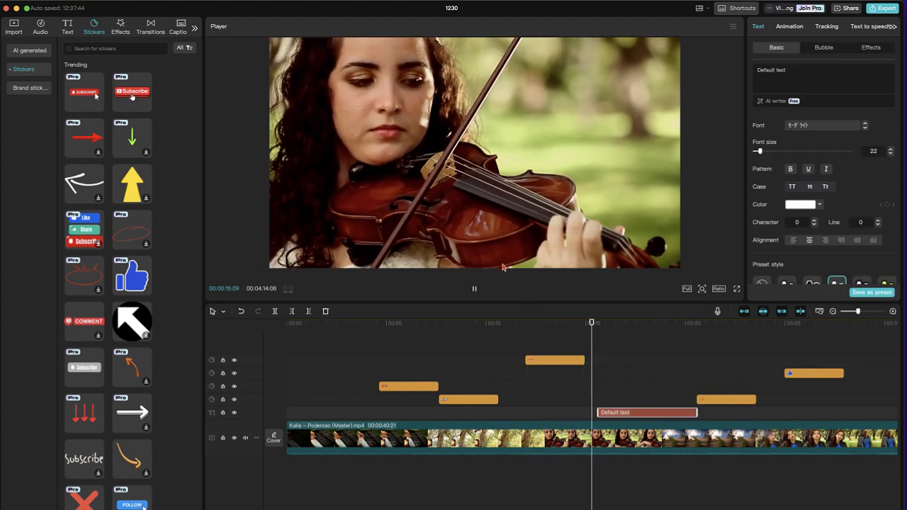
Replay the bell SUBSCRIBE sticker from about 11.5 seconds and compare it with the other Subscribe sticker's preview.
{"action": "left_click", "coordinate": [518, 325]}
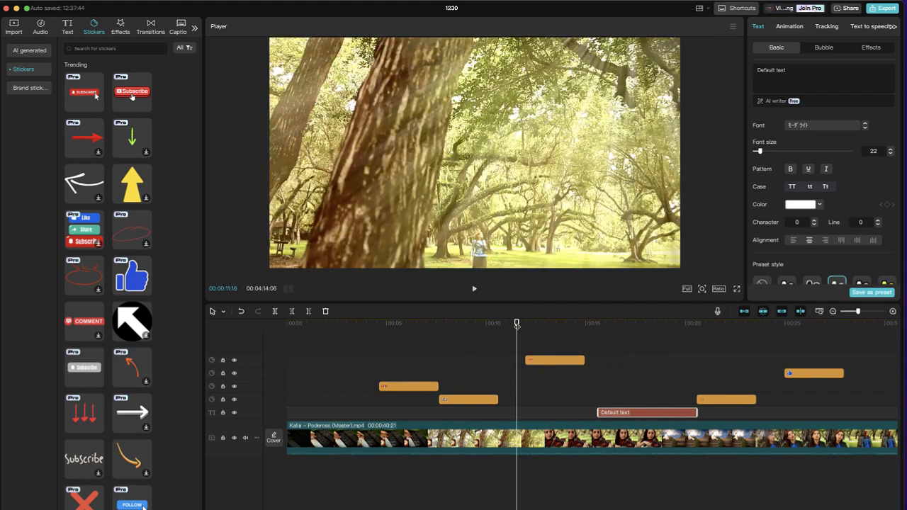
{"action": "key", "text": "space"}
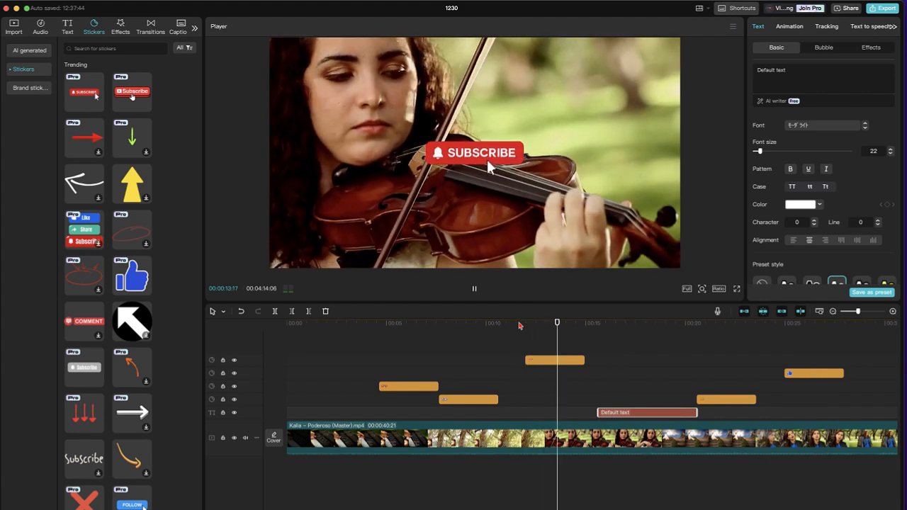
{"action": "key", "text": "space"}
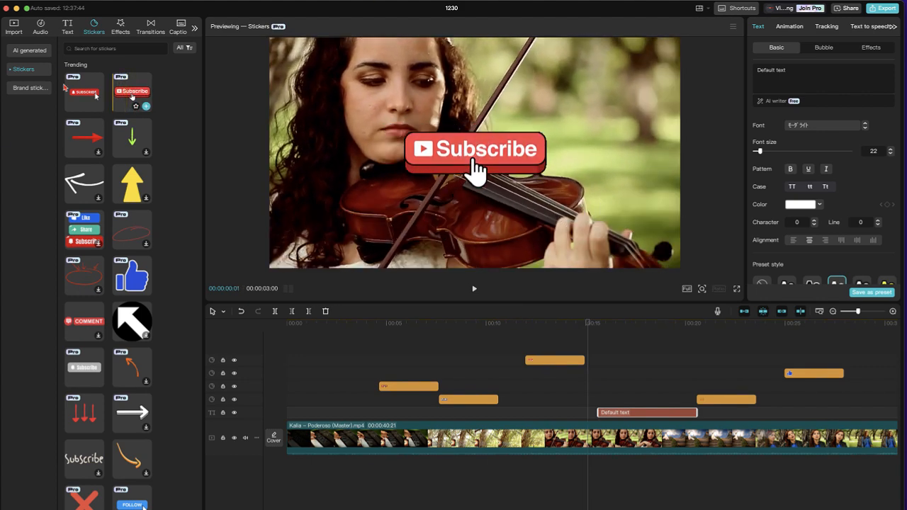
{"action": "mouse_move", "coordinate": [121, 108]}
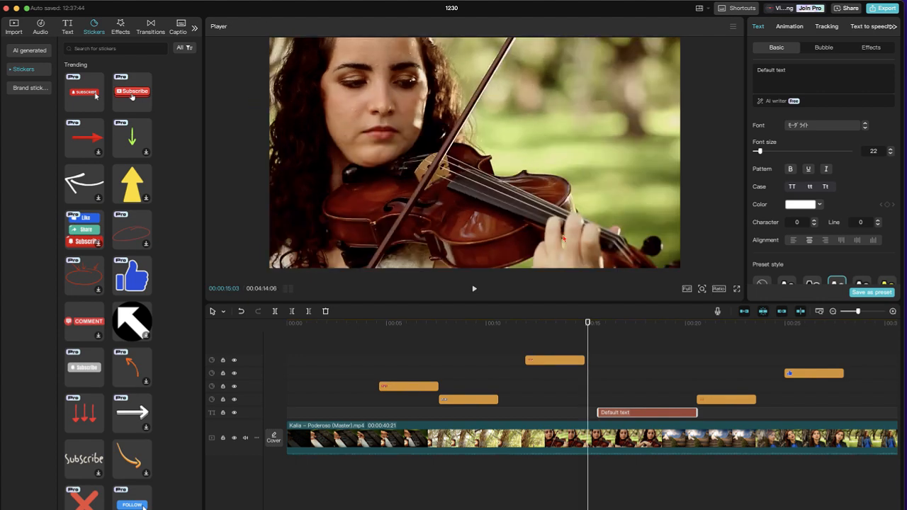
{"action": "left_click", "coordinate": [522, 326]}
{"action": "key", "text": "space"}
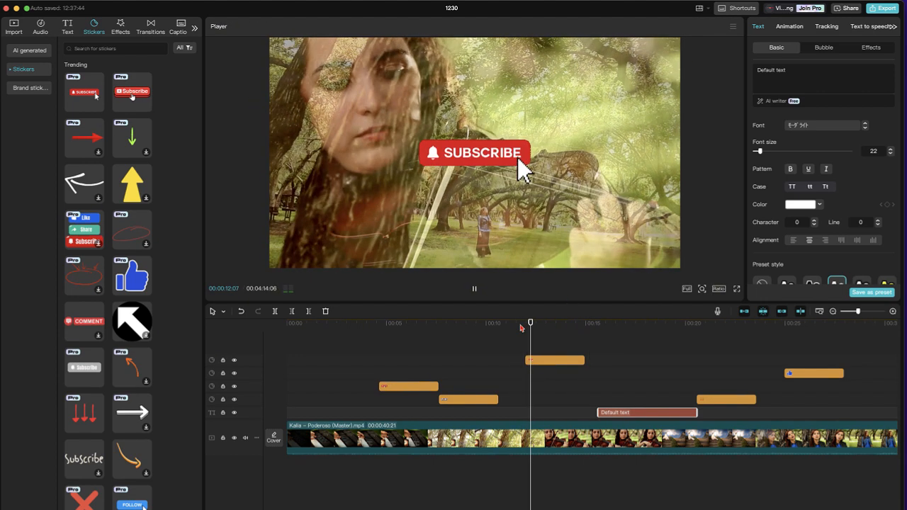
{"action": "key", "text": "space"}
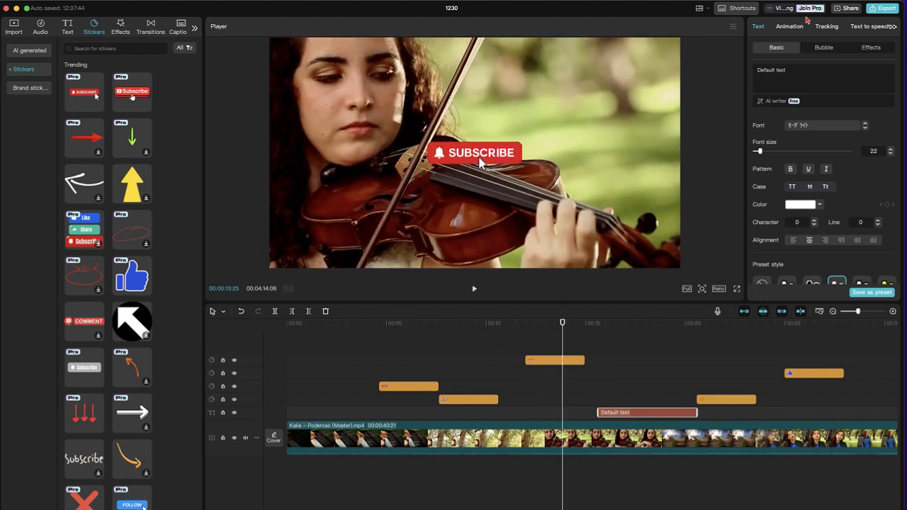
Open the Join Pro subscription offer to view its plans, and close it.
{"action": "left_click", "coordinate": [808, 9]}
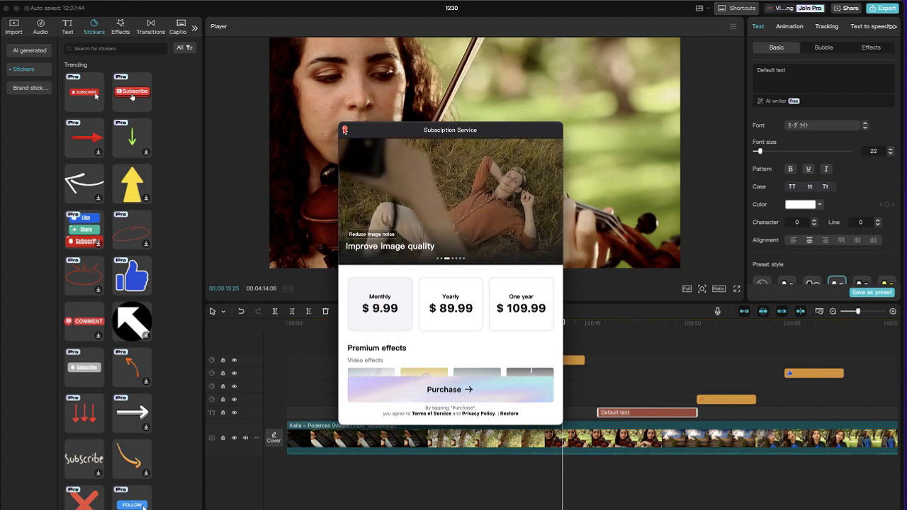
{"action": "left_click", "coordinate": [345, 130]}
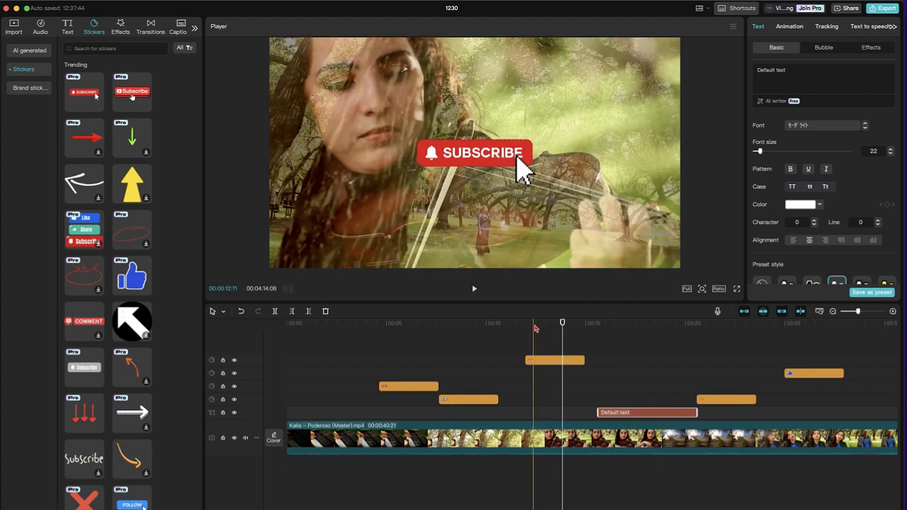
Scrub back through the placed stickers, return to about 15 seconds, and browse the body effects.
{"action": "left_click_drag", "start_coordinate": [575, 325], "coordinate": [439, 325]}
{"action": "left_click", "coordinate": [364, 323]}
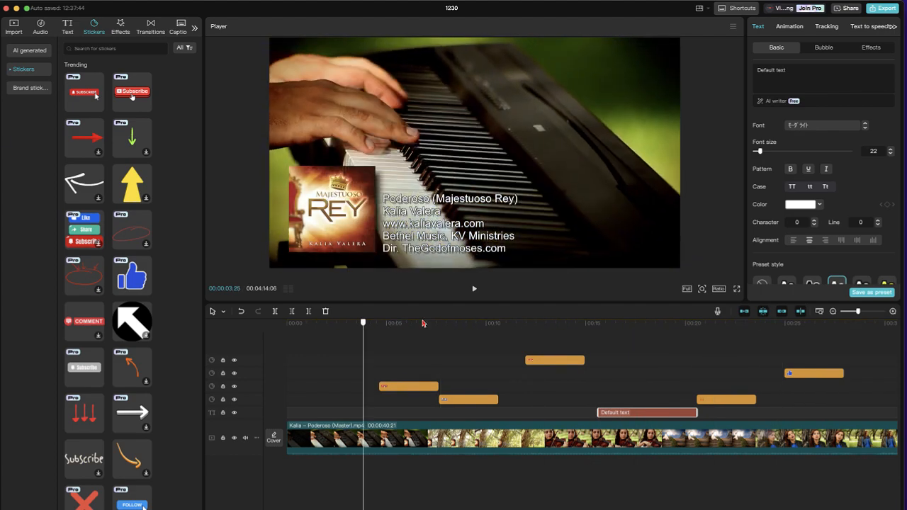
{"action": "left_click", "coordinate": [592, 324]}
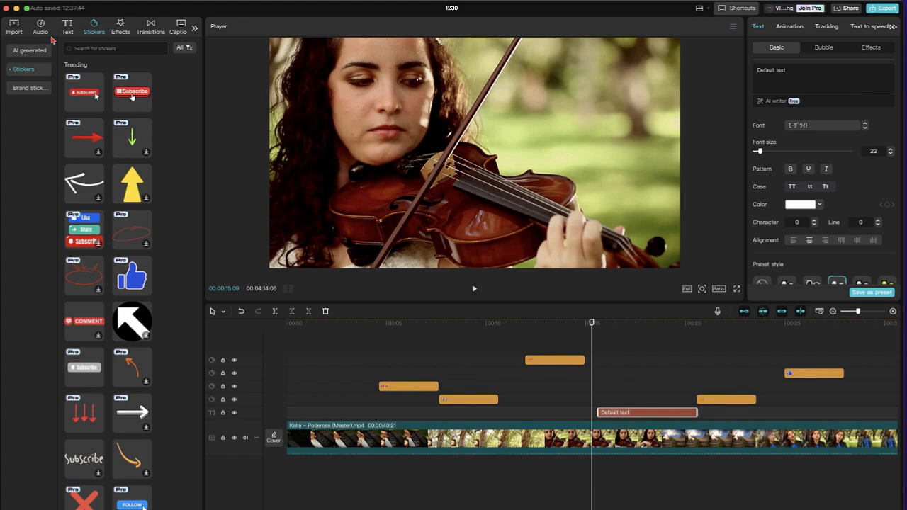
{"action": "left_click", "coordinate": [120, 31]}
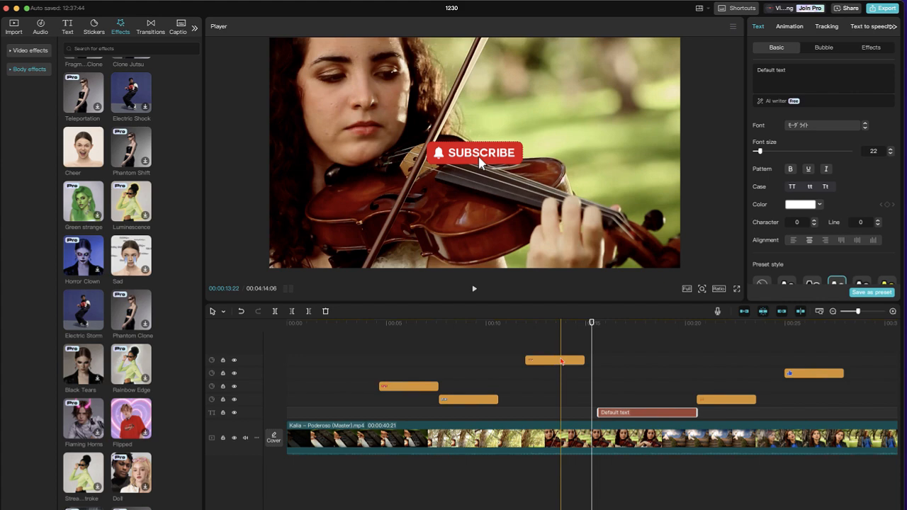
Move the bell SUBSCRIBE sticker onto the lowest sticker track at about 11 seconds, and delete the Default text clip.
{"action": "left_click_drag", "start_coordinate": [561, 362], "coordinate": [544, 398]}
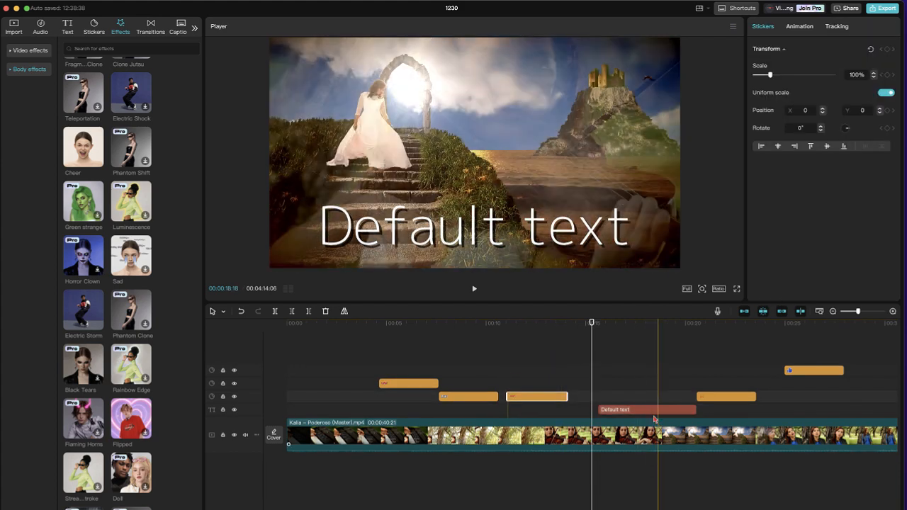
{"action": "left_click", "coordinate": [648, 413]}
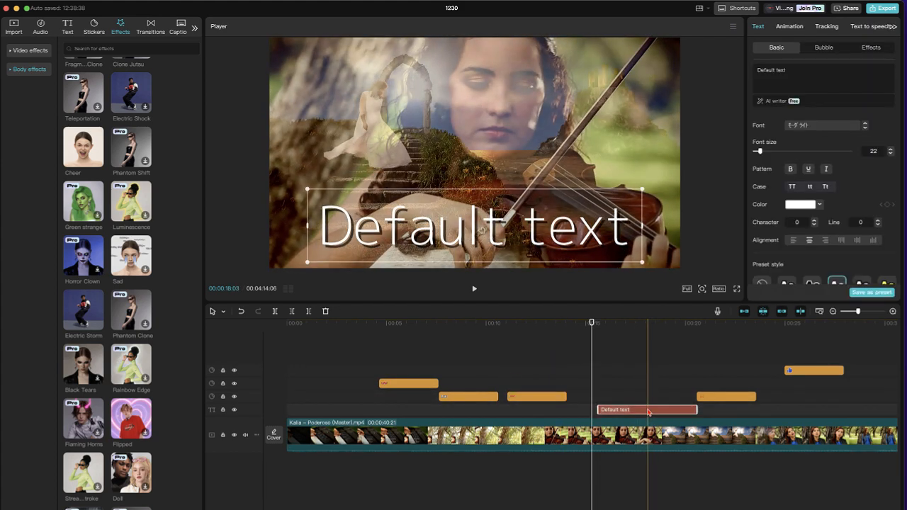
{"action": "key", "text": "Delete"}
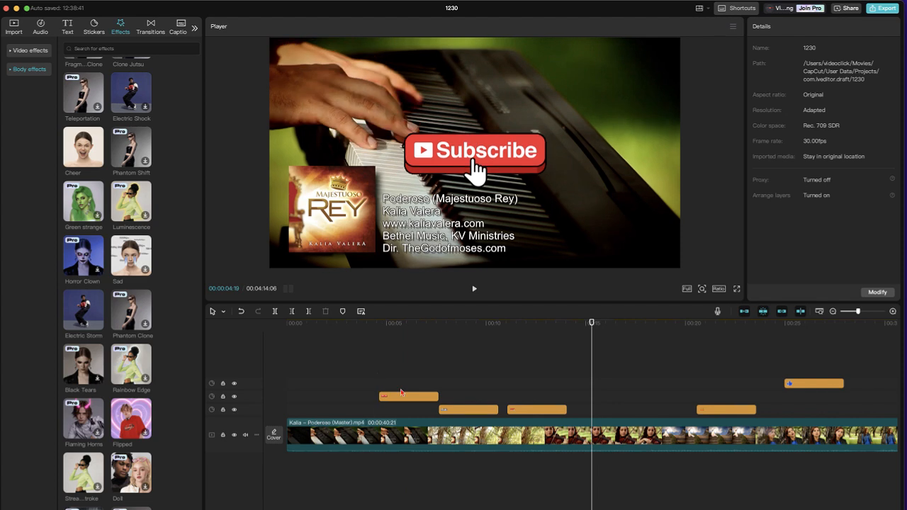
Shift the first three sticker clips together to start at about 2 seconds, and reopen the sticker library.
{"action": "left_click_drag", "start_coordinate": [377, 373], "coordinate": [502, 414]}
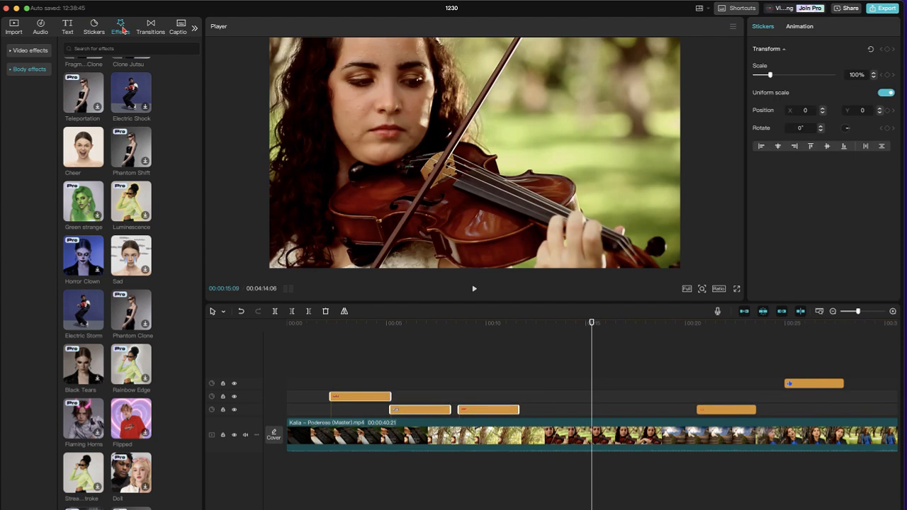
{"action": "left_click", "coordinate": [97, 30]}
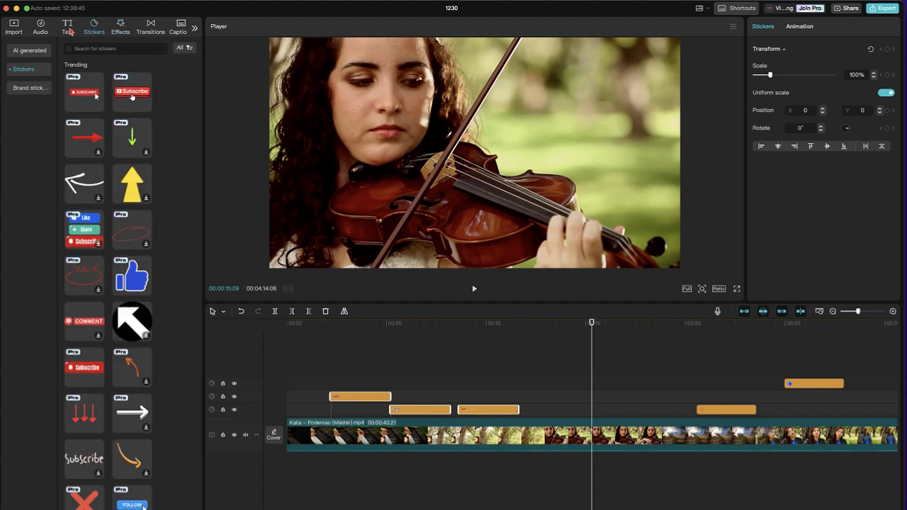
Browse the text presets and AI packaging options, and display the trending text effects.
{"action": "left_click", "coordinate": [70, 30]}
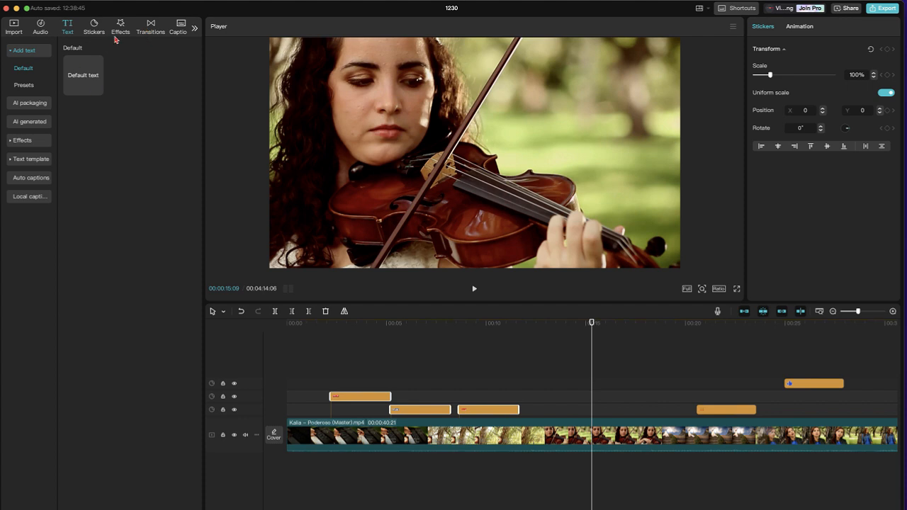
{"action": "left_click", "coordinate": [27, 86]}
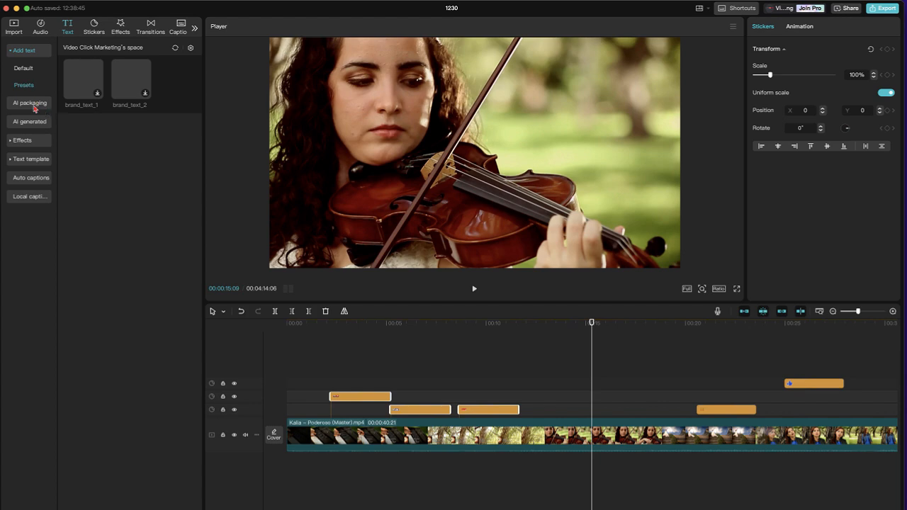
{"action": "left_click", "coordinate": [33, 106]}
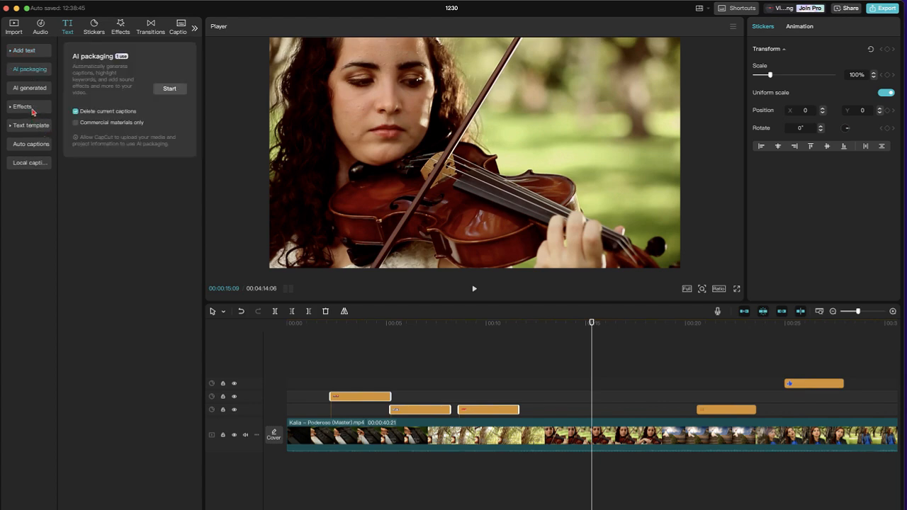
{"action": "left_click", "coordinate": [32, 112]}
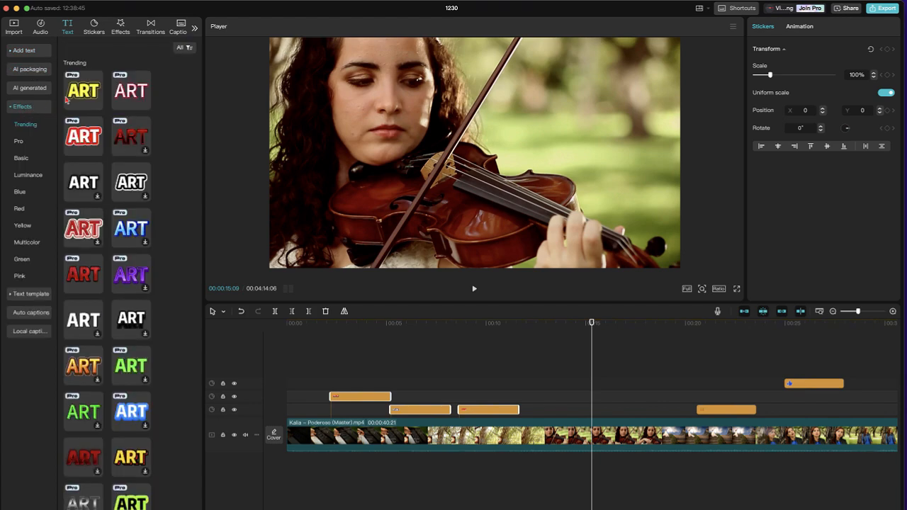
Add the trending white text effect with a red outline at about 14 seconds and preview it.
{"action": "left_click_drag", "start_coordinate": [83, 134], "coordinate": [565, 372]}
{"action": "left_click", "coordinate": [560, 323]}
{"action": "key", "text": "space"}
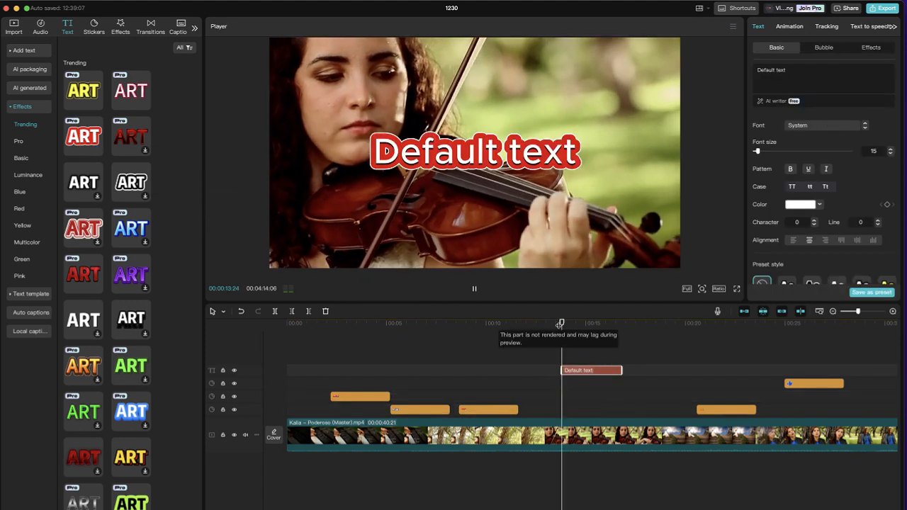
{"action": "key", "text": "space"}
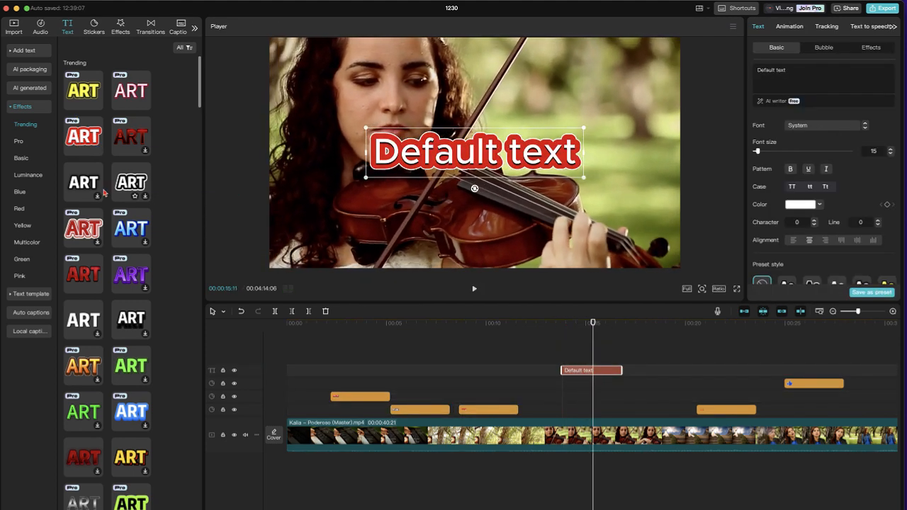
Add the white text effect with a dark shadow at about 18 seconds and preview it.
{"action": "left_click_drag", "start_coordinate": [71, 179], "coordinate": [642, 372]}
{"action": "left_click", "coordinate": [643, 326]}
{"action": "key", "text": "space"}
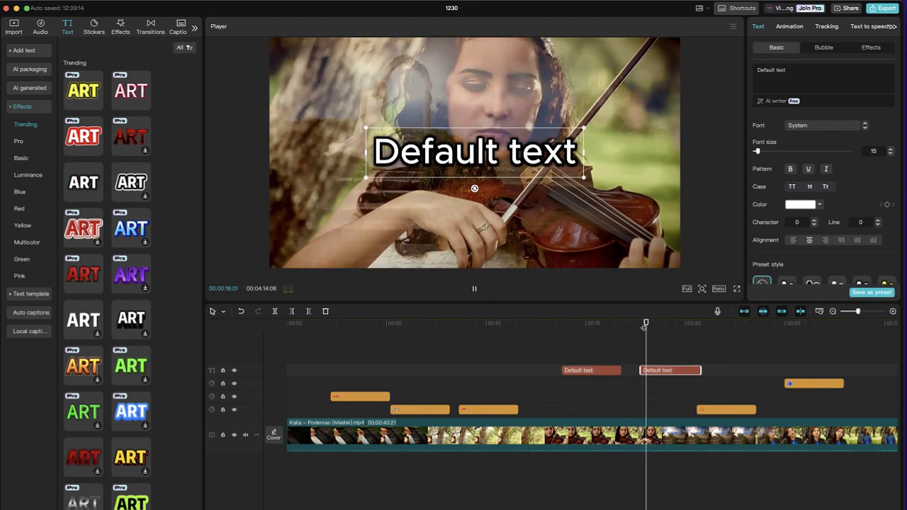
{"action": "key", "text": "space"}
Add the black-and-white outlined text effect at about 11 seconds, preview it, and return to about 12 seconds.
{"action": "left_click_drag", "start_coordinate": [164, 205], "coordinate": [505, 370]}
{"action": "key", "text": "space"}
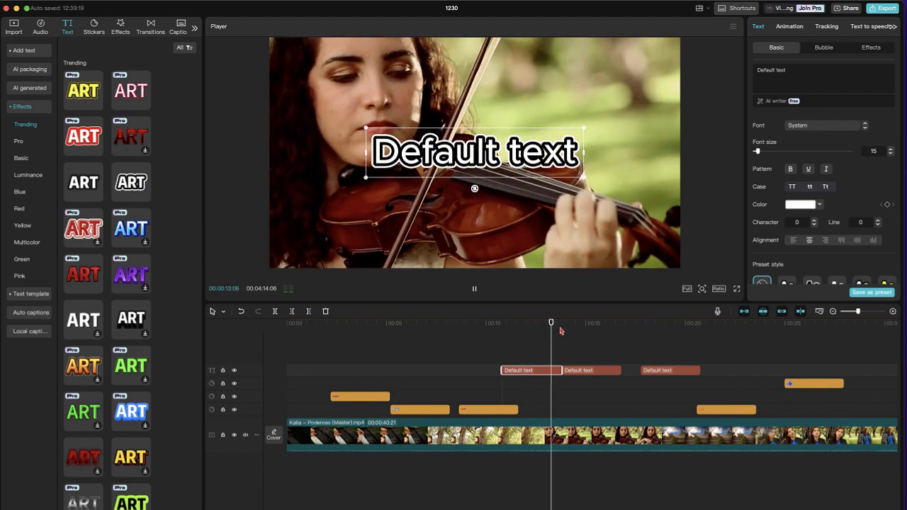
{"action": "key", "text": "space"}
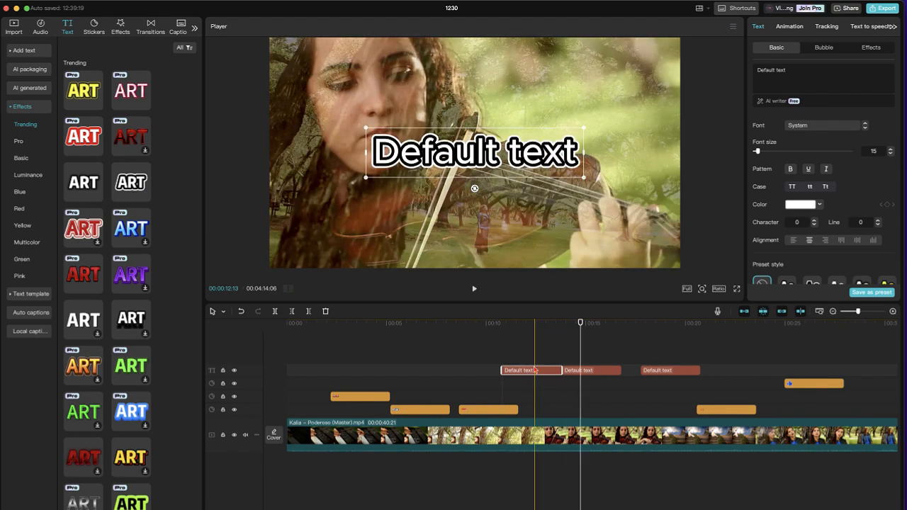
{"action": "left_click", "coordinate": [532, 324]}
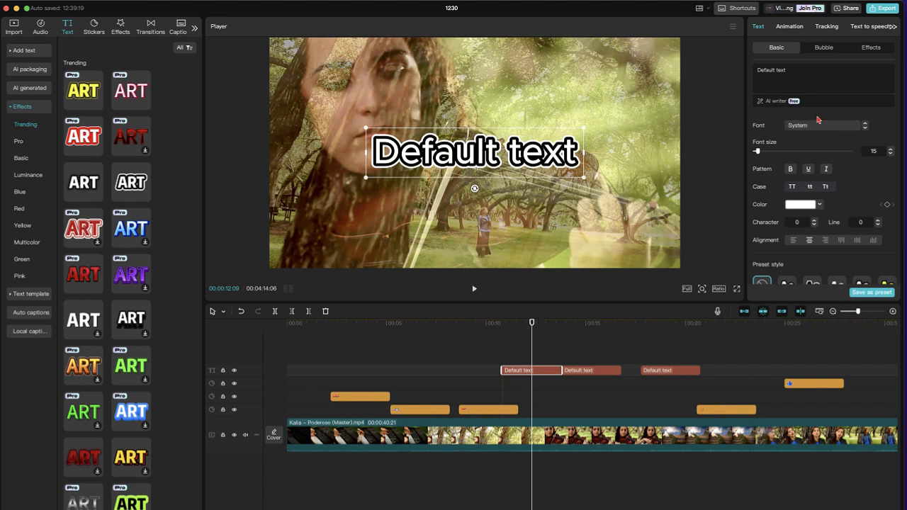
Change the outlined text's fill color to light green.
{"action": "left_click", "coordinate": [805, 204]}
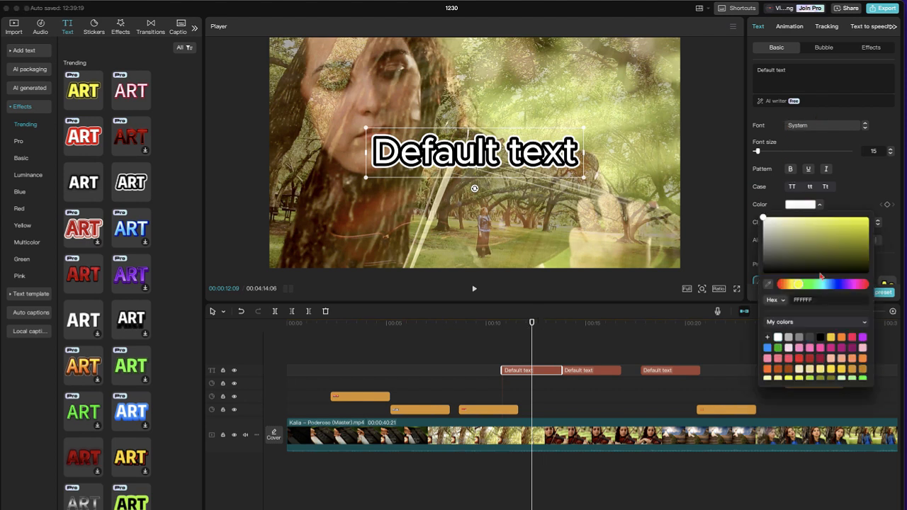
{"action": "left_click_drag", "start_coordinate": [799, 285], "coordinate": [809, 288]}
{"action": "left_click_drag", "start_coordinate": [851, 254], "coordinate": [863, 222]}
{"action": "left_click", "coordinate": [592, 109]}
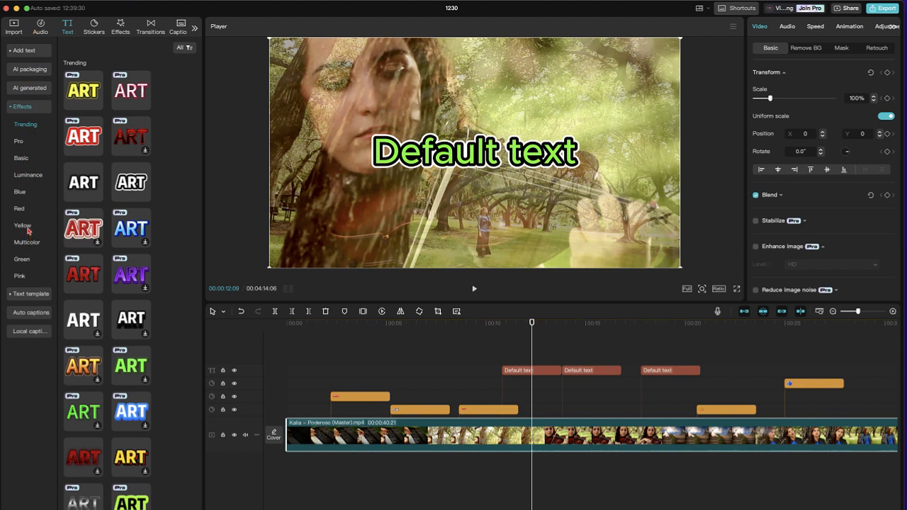
Add the purple text effect from the Basic category at about 22 seconds and show it at 23 seconds.
{"action": "left_click", "coordinate": [28, 177]}
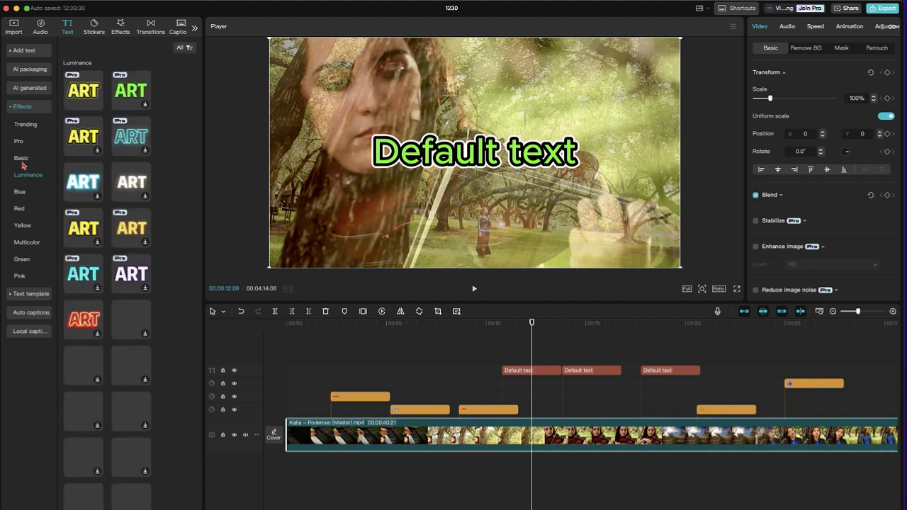
{"action": "left_click", "coordinate": [21, 158]}
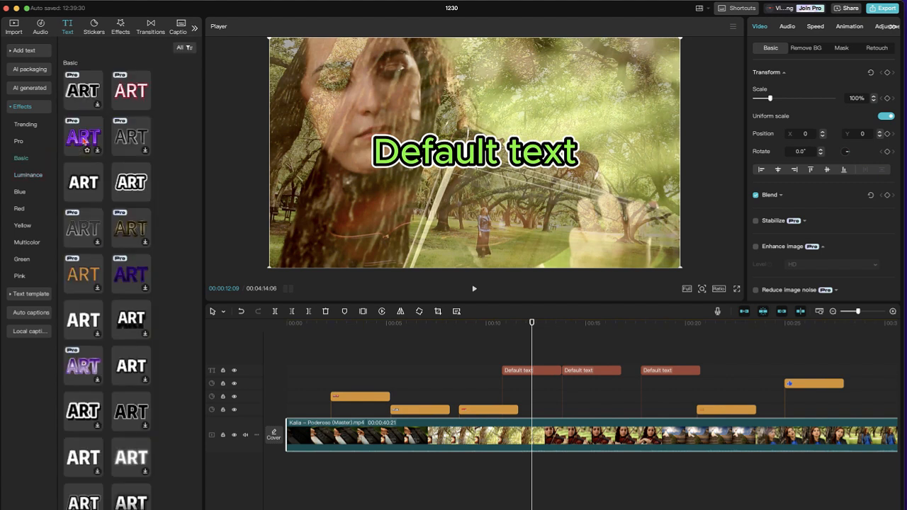
{"action": "left_click_drag", "start_coordinate": [83, 140], "coordinate": [740, 366]}
{"action": "left_click", "coordinate": [746, 331]}
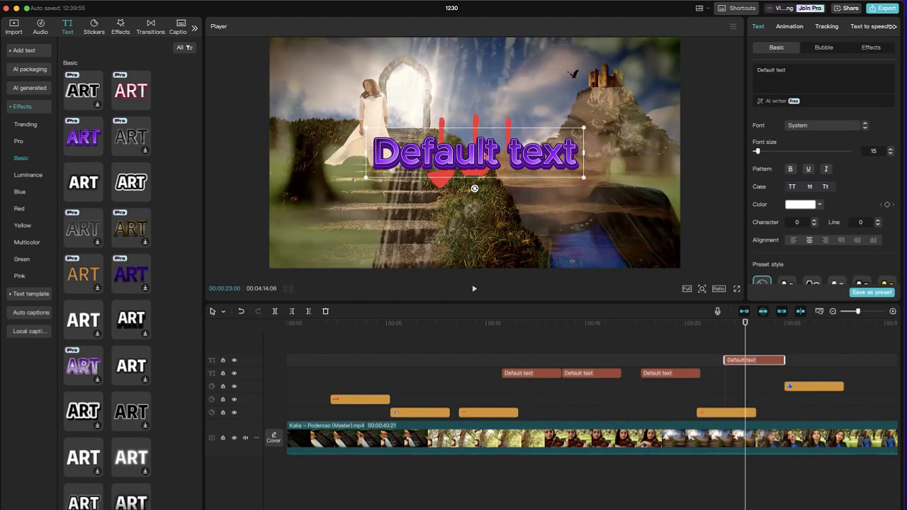
Reposition the purple text low in the frame and make it bold at font size 63.
{"action": "left_click_drag", "start_coordinate": [485, 154], "coordinate": [494, 234]}
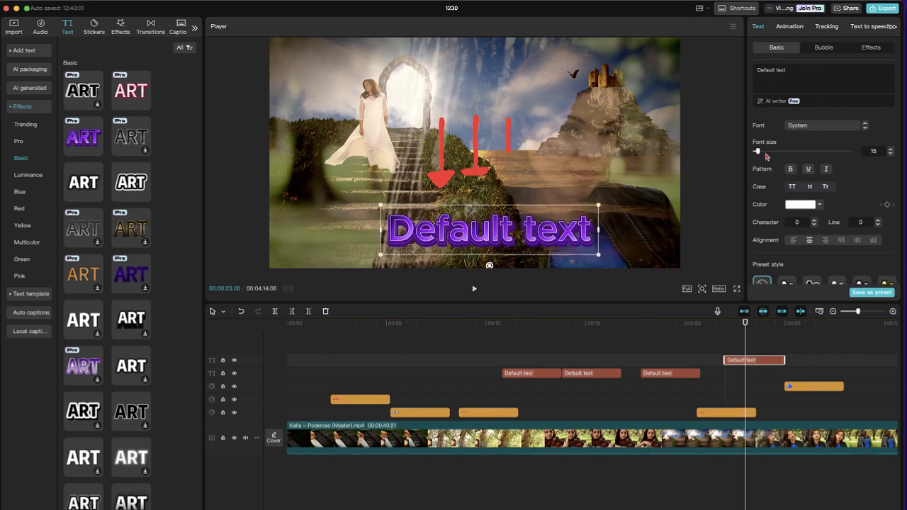
{"action": "mouse_move", "coordinate": [759, 152]}
{"action": "left_mouse_down"}
{"action": "mouse_move", "coordinate": [785, 152]}
{"action": "mouse_move", "coordinate": [776, 152]}
{"action": "left_mouse_up"}
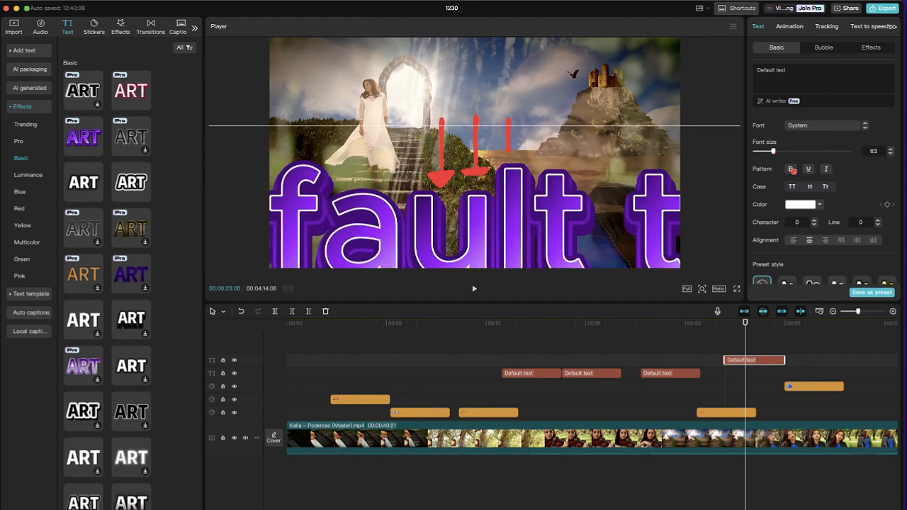
{"action": "left_click", "coordinate": [791, 169]}
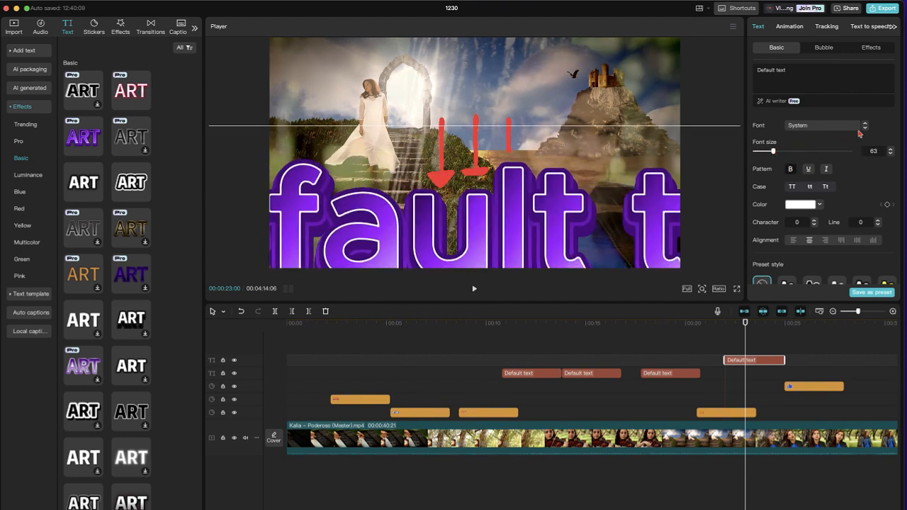
{"action": "left_click_drag", "start_coordinate": [535, 224], "coordinate": [525, 190]}
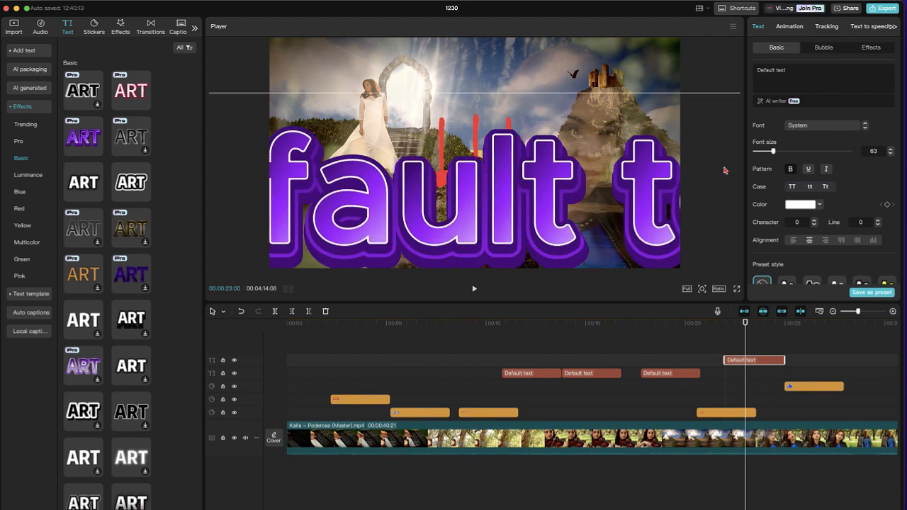
Cycle the purple text through successive fonts, including sequel100wide-75, Modern, Classic2 and OpenSans1, as far as Metropolis-Bd.
{"action": "left_click", "coordinate": [865, 128]}
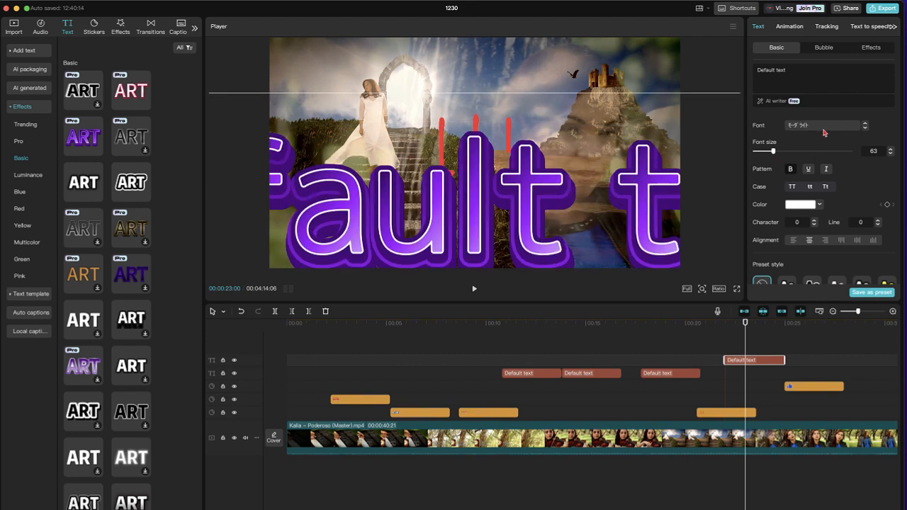
{"action": "left_click", "coordinate": [866, 128]}
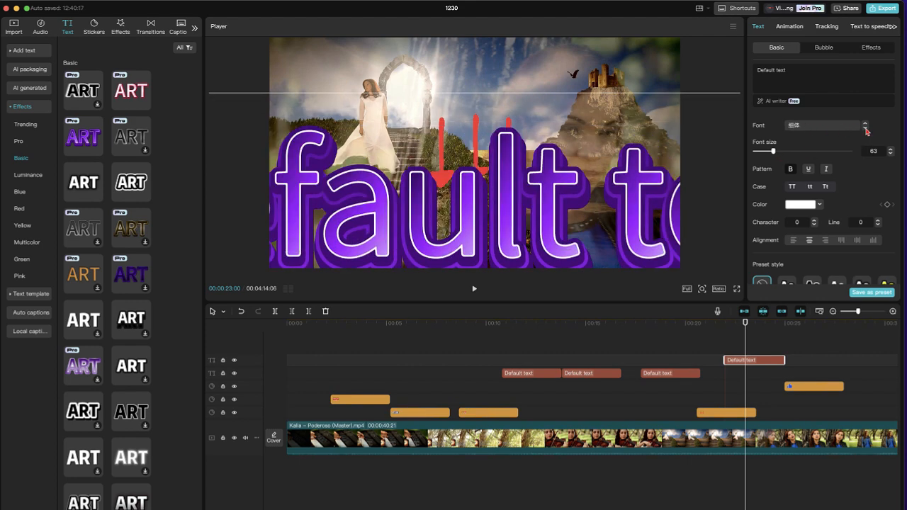
{"action": "left_click", "coordinate": [866, 128]}
{"action": "left_click", "coordinate": [866, 128]}
{"action": "left_click", "coordinate": [866, 128]}
{"action": "left_click", "coordinate": [865, 128]}
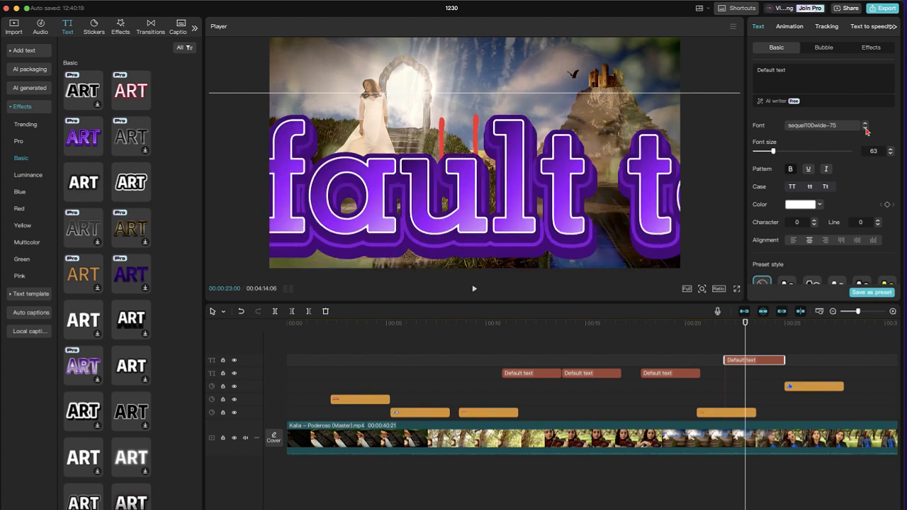
{"action": "left_click", "coordinate": [865, 128]}
{"action": "left_click", "coordinate": [866, 128]}
{"action": "left_click", "coordinate": [866, 128]}
{"action": "left_click", "coordinate": [865, 128]}
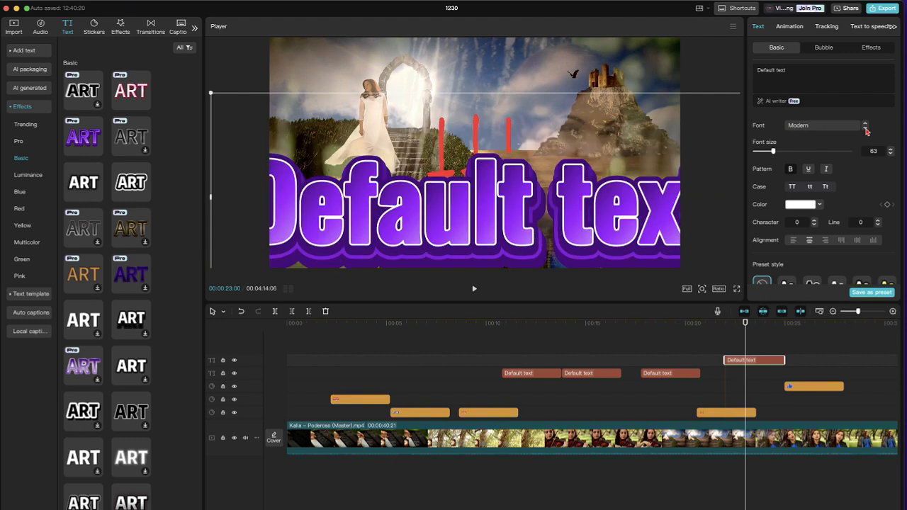
{"action": "left_click", "coordinate": [866, 128]}
{"action": "left_click", "coordinate": [866, 128]}
{"action": "left_click", "coordinate": [866, 128]}
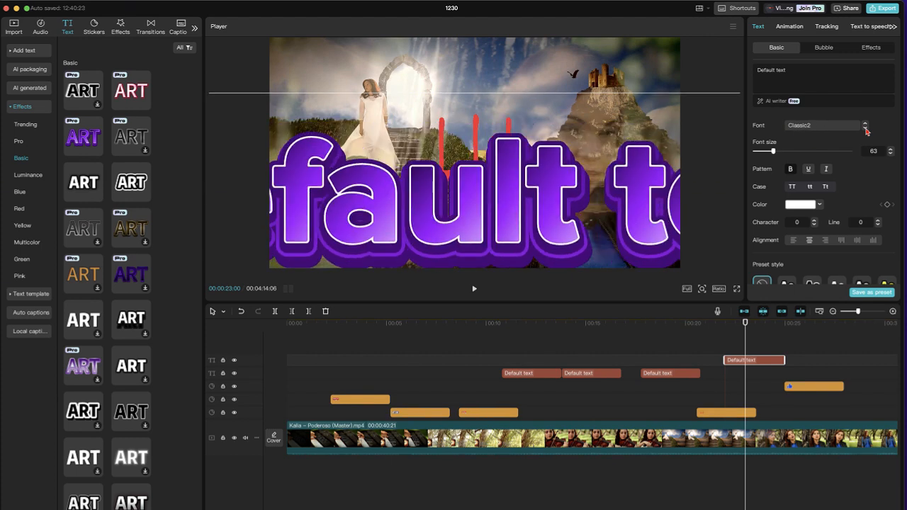
{"action": "left_click", "coordinate": [866, 129]}
{"action": "left_click", "coordinate": [865, 128]}
{"action": "left_click", "coordinate": [866, 128]}
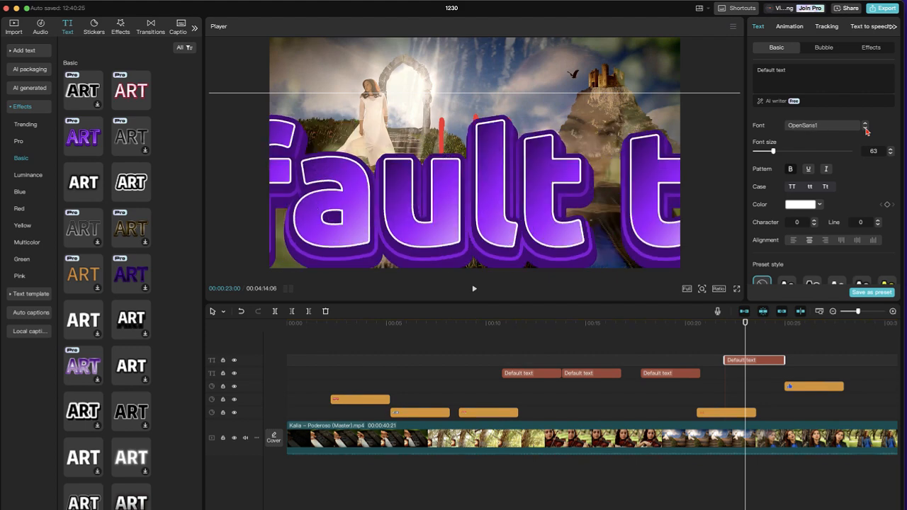
Apply a Thai-named font to the purple text and browse the further fonts in the list.
{"action": "left_click", "coordinate": [814, 127]}
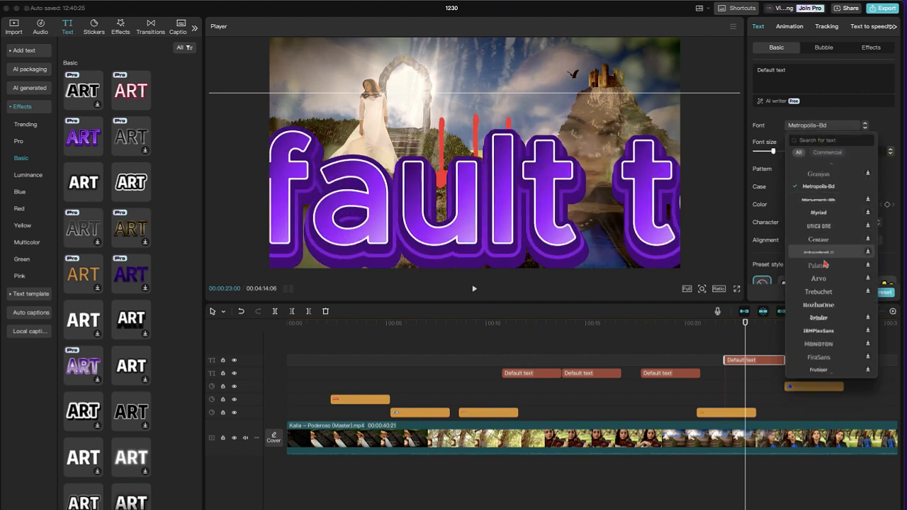
{"action": "scroll", "coordinate": [820, 301], "scroll_direction": "down", "scroll_amount": 5}
{"action": "scroll", "coordinate": [819, 305], "scroll_direction": "down", "scroll_amount": 5}
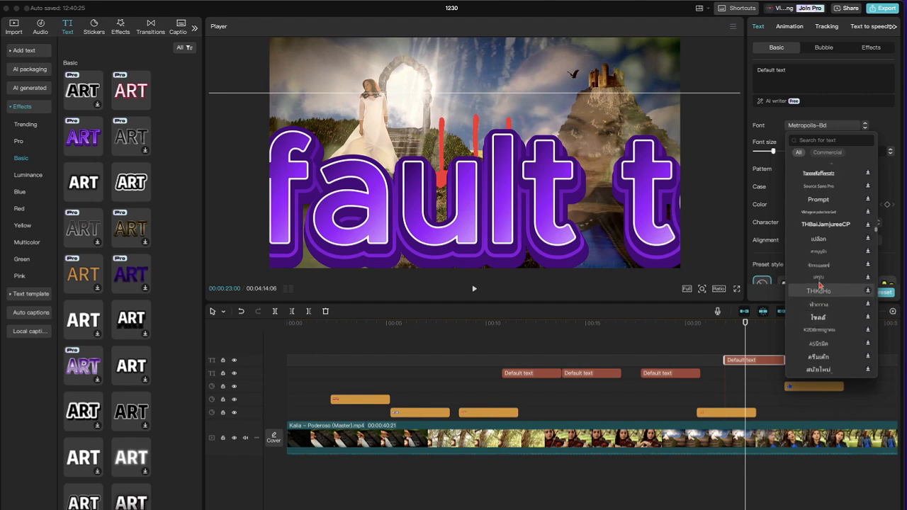
{"action": "left_click", "coordinate": [821, 266]}
{"action": "scroll", "coordinate": [822, 284], "scroll_direction": "down", "scroll_amount": 5}
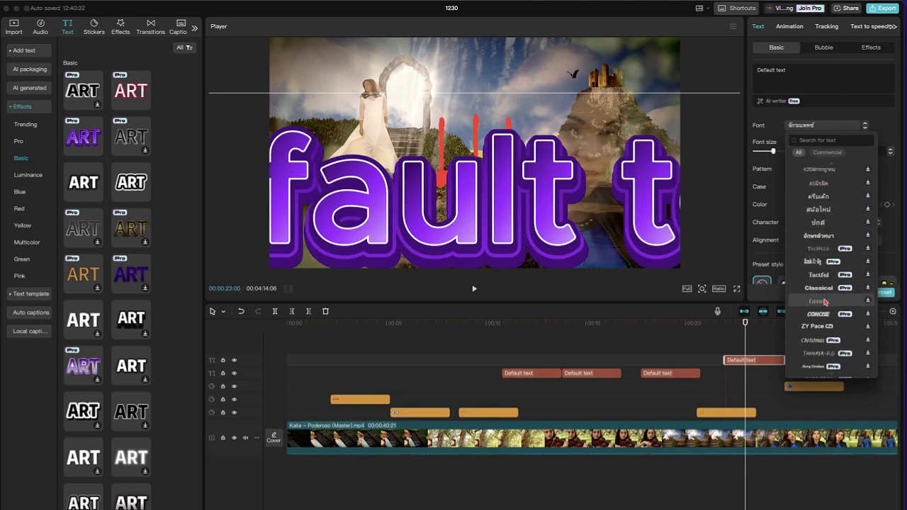
{"action": "scroll", "coordinate": [815, 170], "scroll_direction": "up", "scroll_amount": 1}
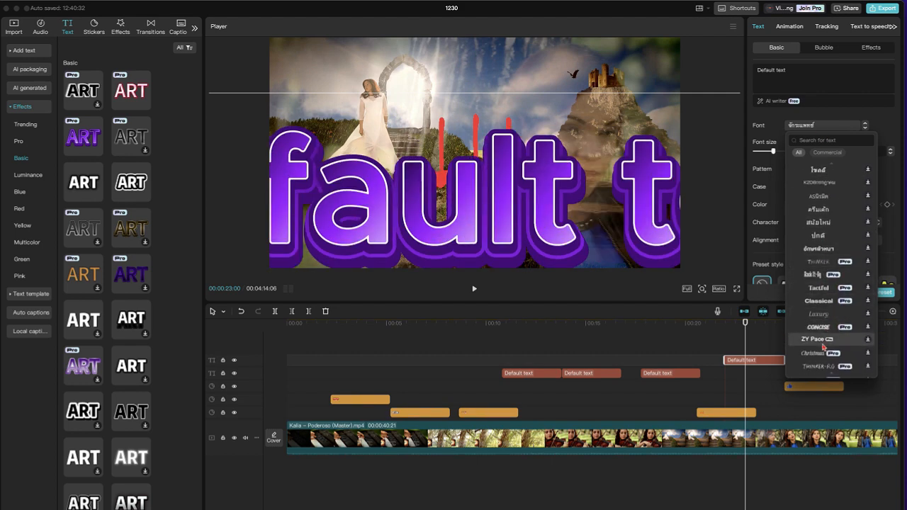
Delete all four Default text clips together with the blue thumbs-up sticker at about 25 seconds.
{"action": "left_click", "coordinate": [319, 337]}
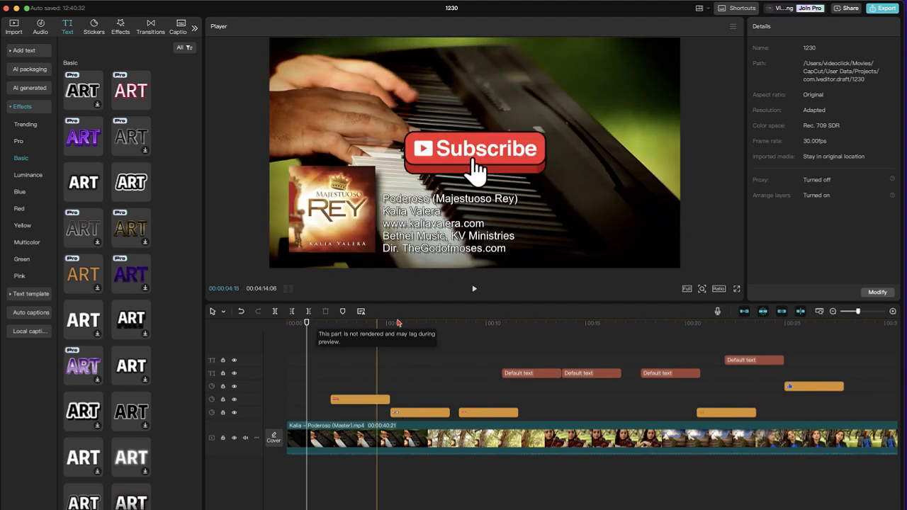
{"action": "left_click_drag", "start_coordinate": [468, 353], "coordinate": [852, 400]}
{"action": "key", "text": "Delete"}
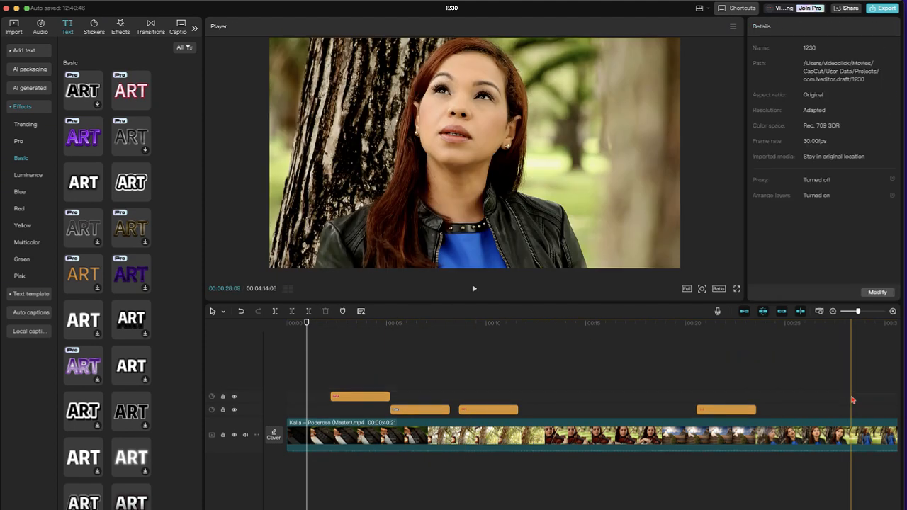
Add the Cheer body effect over the violinist's close-up at about 15 seconds.
{"action": "left_click", "coordinate": [94, 25]}
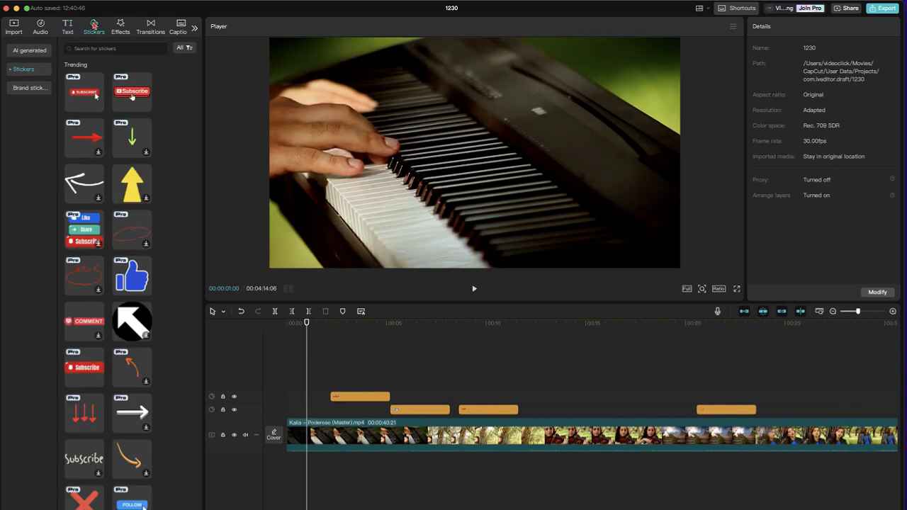
{"action": "left_click", "coordinate": [121, 27]}
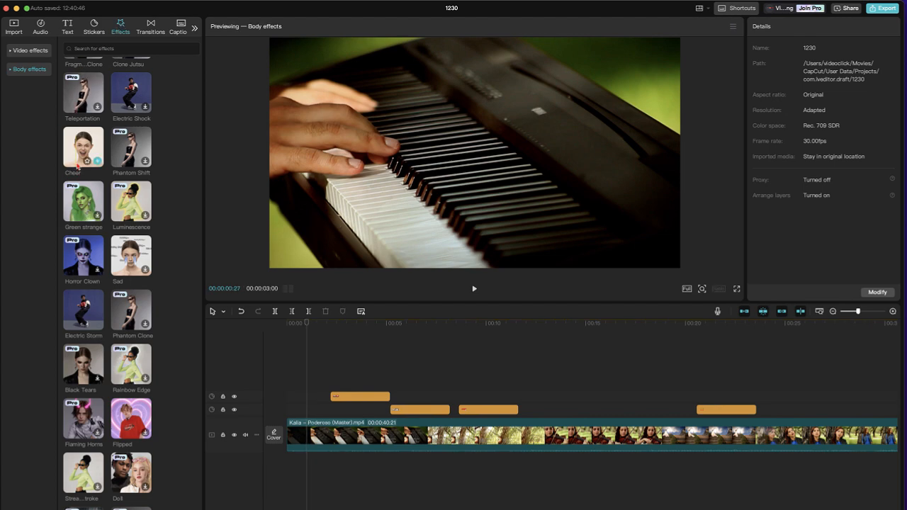
{"action": "left_click", "coordinate": [596, 324]}
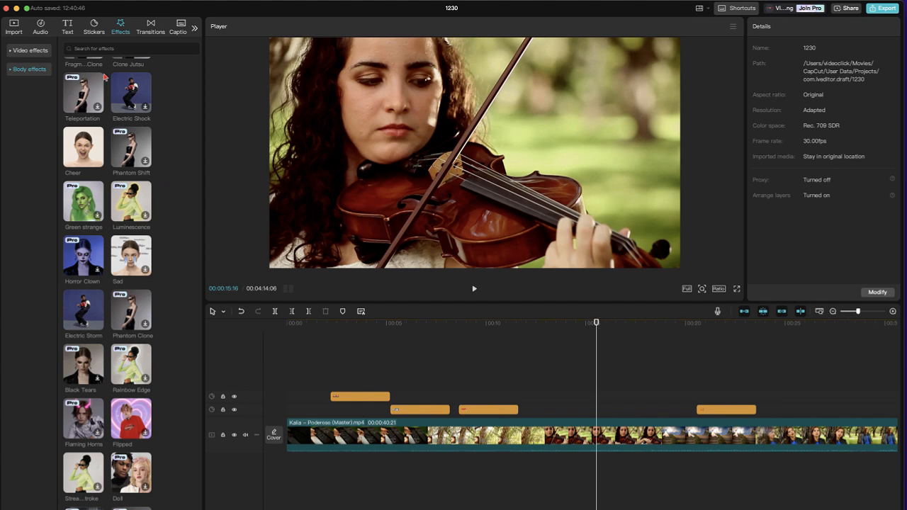
{"action": "left_click_drag", "start_coordinate": [83, 147], "coordinate": [579, 404]}
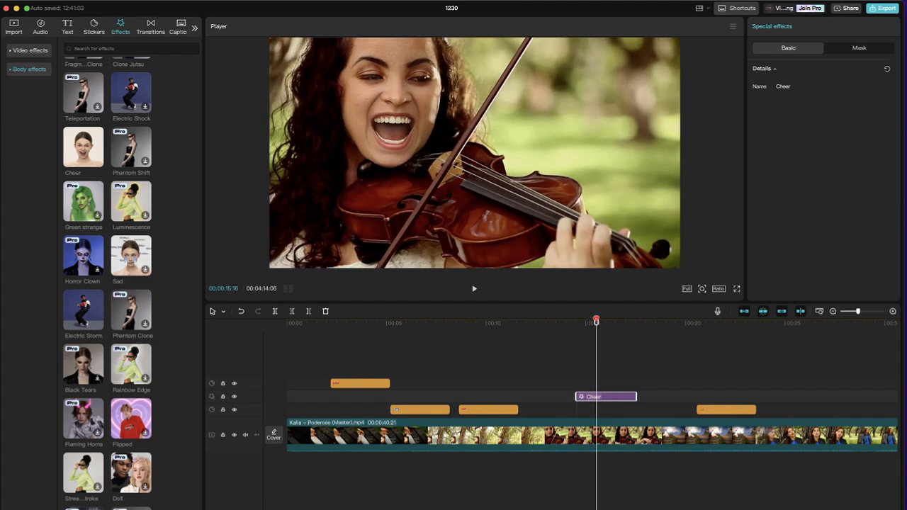
Scrub through the violinist's close-up from about 13 to 15 seconds to preview the Cheer effect, and delete the effect.
{"action": "left_click_drag", "start_coordinate": [597, 323], "coordinate": [554, 323]}
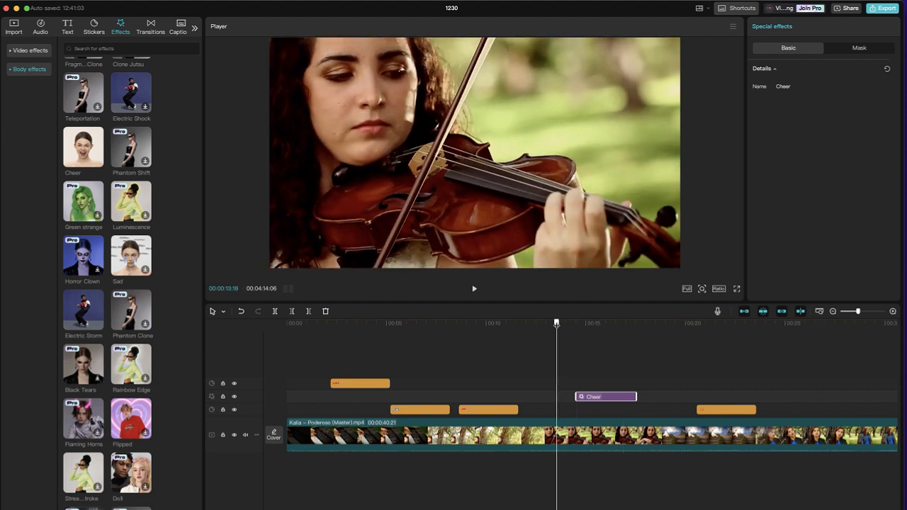
{"action": "left_click_drag", "start_coordinate": [597, 325], "coordinate": [550, 324]}
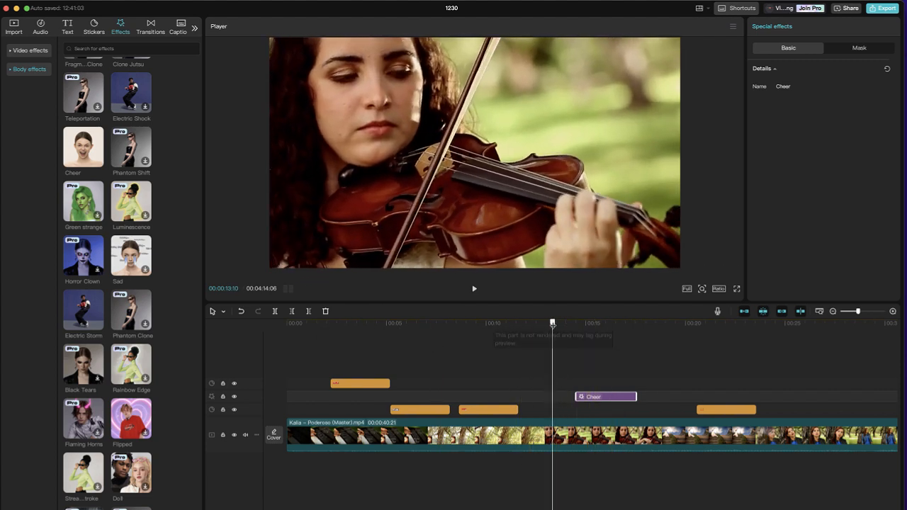
{"action": "left_click_drag", "start_coordinate": [552, 324], "coordinate": [588, 326]}
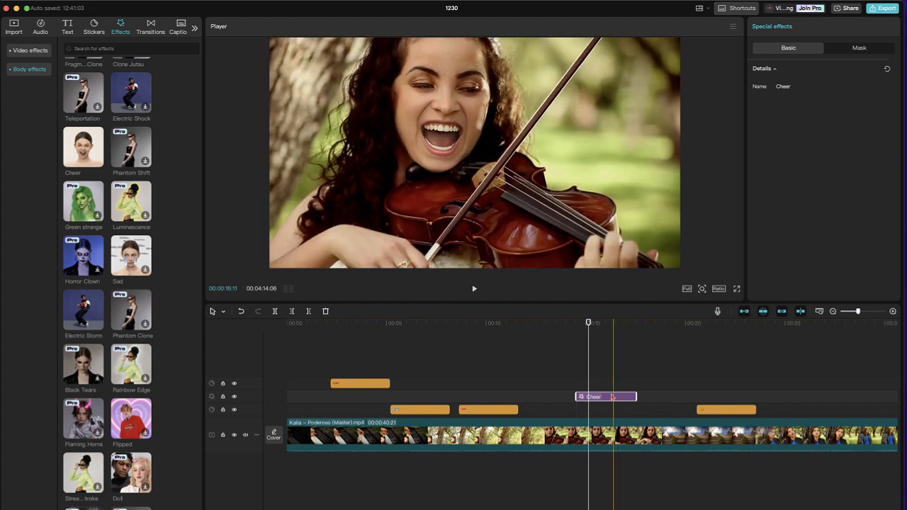
{"action": "key", "text": "Delete"}
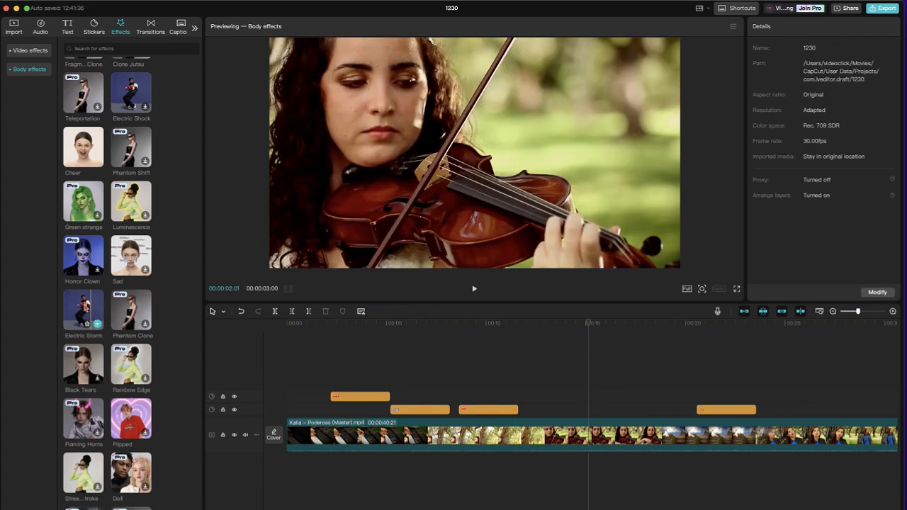
Try out the Electric Storm body effect over the violinist's close-up at about 14 seconds and remove it after previewing.
{"action": "left_click_drag", "start_coordinate": [83, 310], "coordinate": [580, 407]}
{"action": "left_click", "coordinate": [562, 340]}
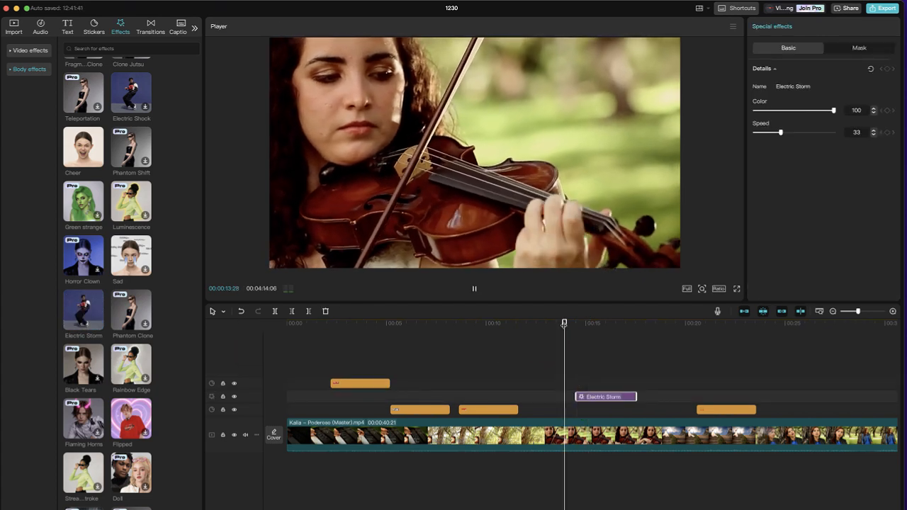
{"action": "key", "text": "space"}
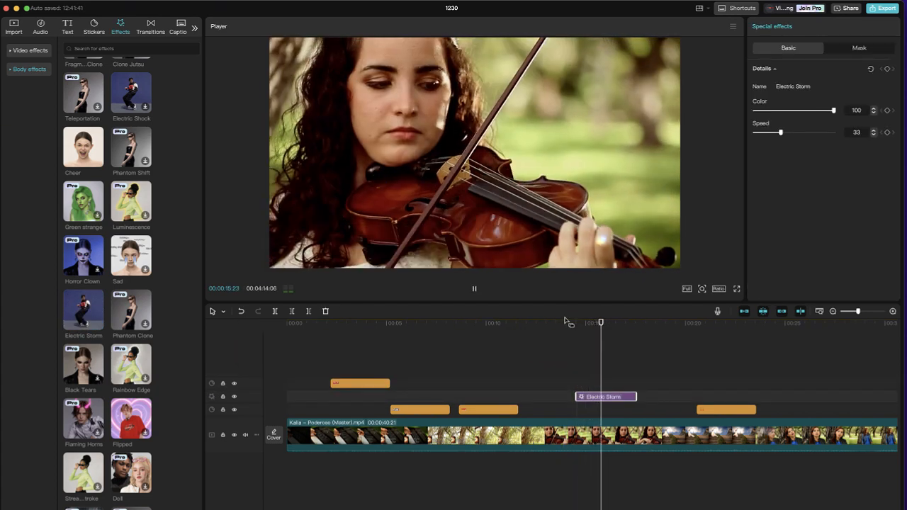
{"action": "left_click", "coordinate": [565, 326]}
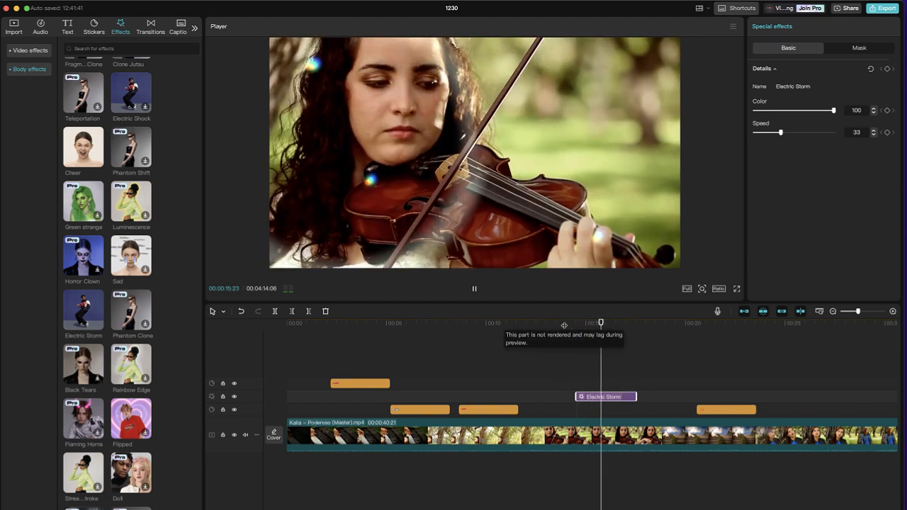
{"action": "key", "text": "space"}
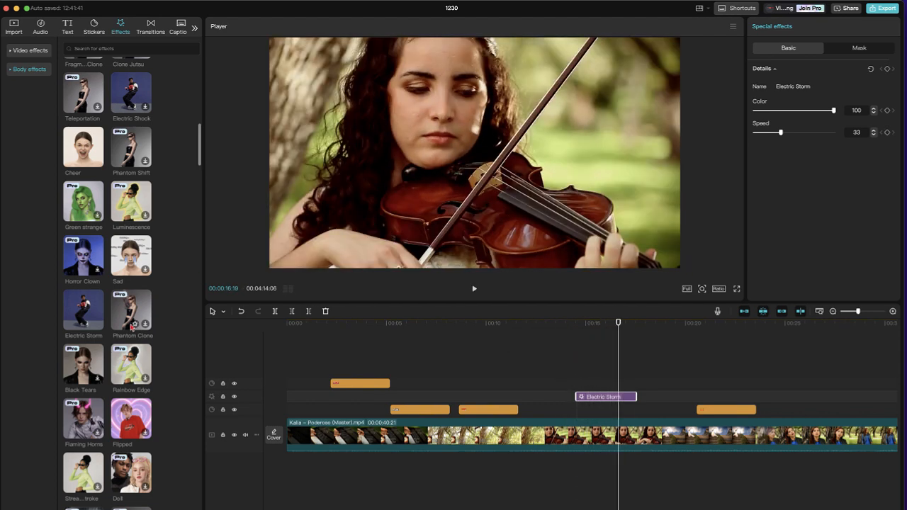
{"action": "scroll", "coordinate": [132, 326], "scroll_direction": "down", "scroll_amount": 3}
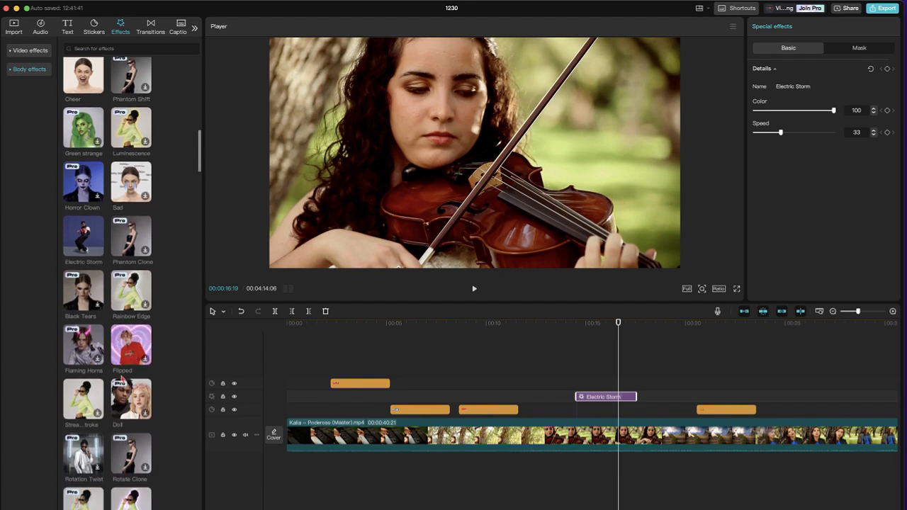
{"action": "scroll", "coordinate": [121, 380], "scroll_direction": "down", "scroll_amount": 2}
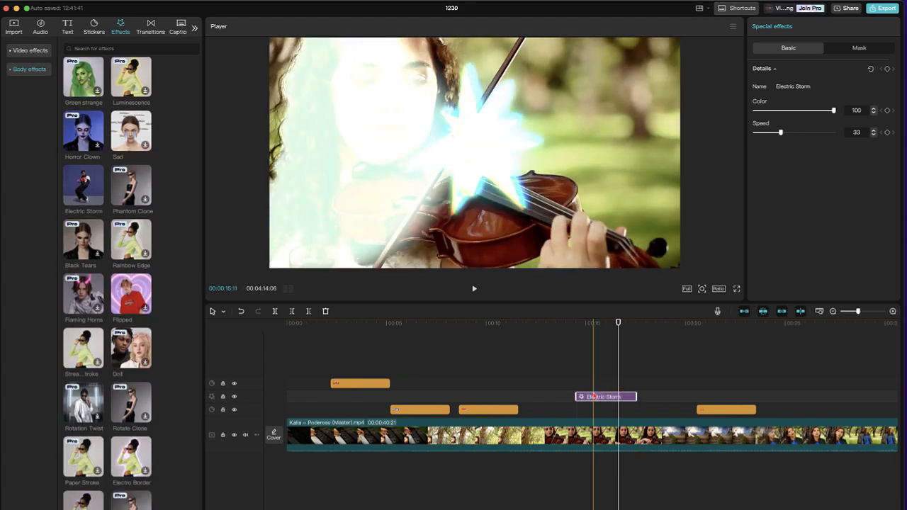
{"action": "key", "text": "Delete"}
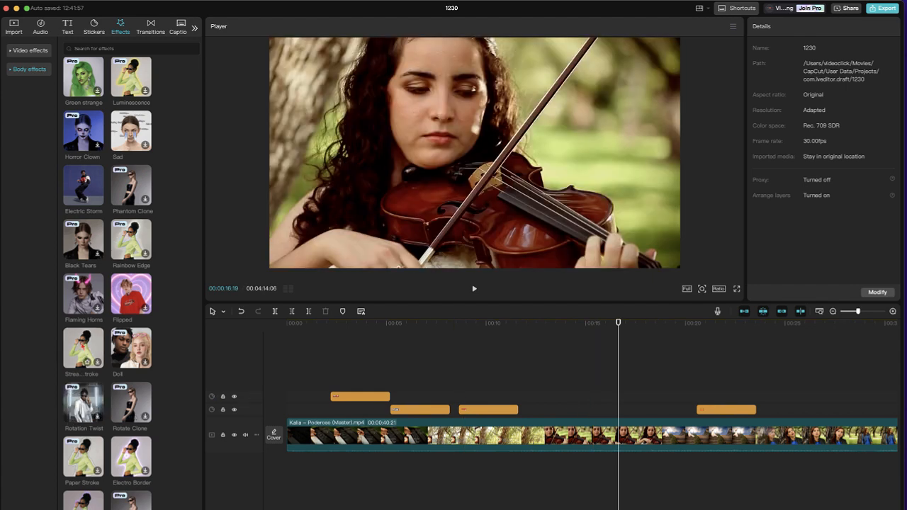
Try out the Streamer Stroke body effect over the violinist's close-up at about 14 seconds and remove it after previewing.
{"action": "mouse_move", "coordinate": [82, 345]}
{"action": "left_mouse_down"}
{"action": "mouse_move", "coordinate": [591, 397]}
{"action": "mouse_move", "coordinate": [575, 414]}
{"action": "left_mouse_up"}
{"action": "mouse_move", "coordinate": [588, 324]}
{"action": "left_mouse_down"}
{"action": "mouse_move", "coordinate": [614, 325]}
{"action": "mouse_move", "coordinate": [548, 328]}
{"action": "left_mouse_up"}
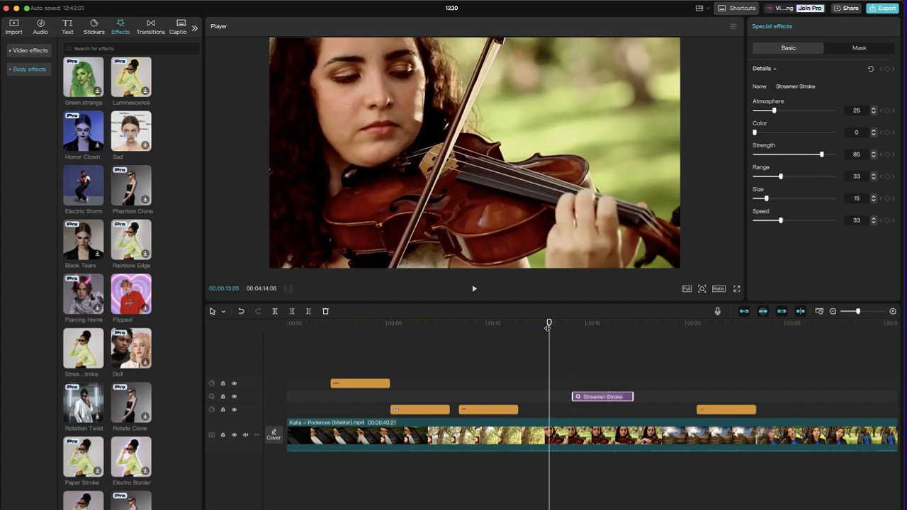
{"action": "key", "text": "space"}
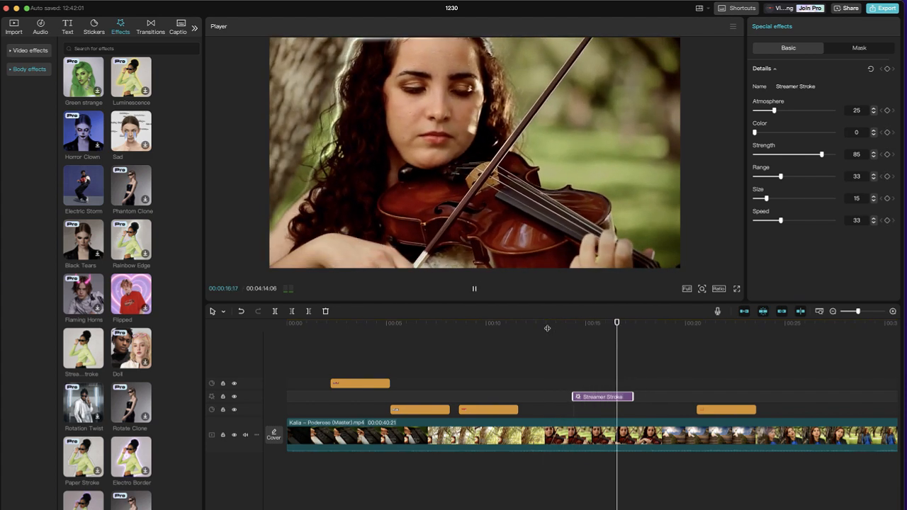
{"action": "key", "text": "space"}
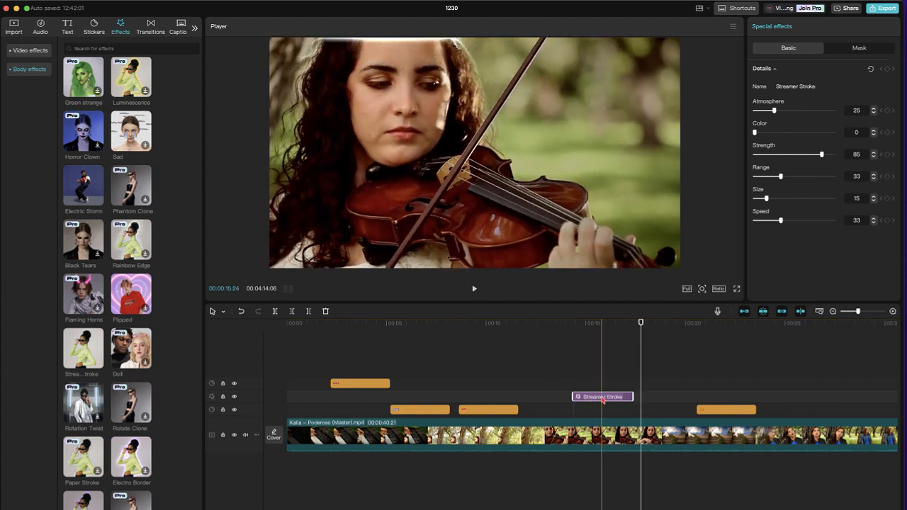
{"action": "key", "text": "Delete"}
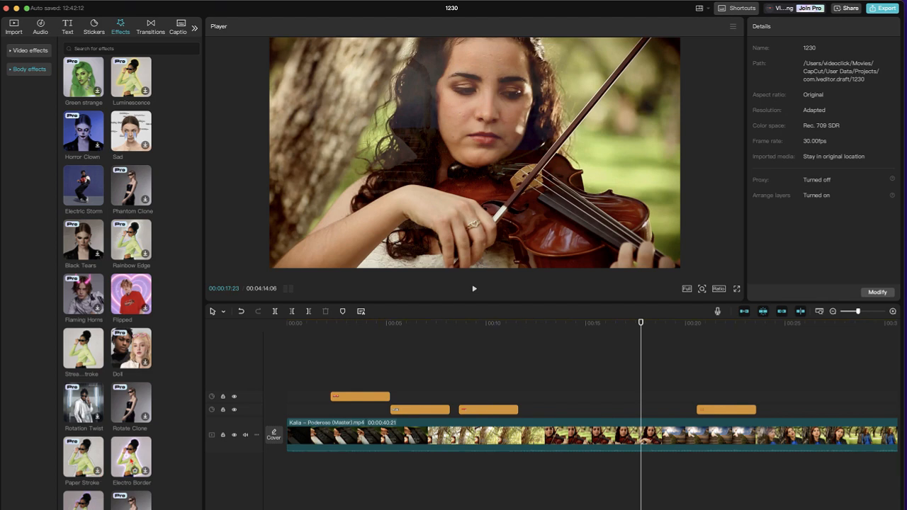
Add the Electro Border body effect over the violinist's close-up at about 14 seconds and play it back.
{"action": "left_click_drag", "start_coordinate": [135, 457], "coordinate": [565, 411]}
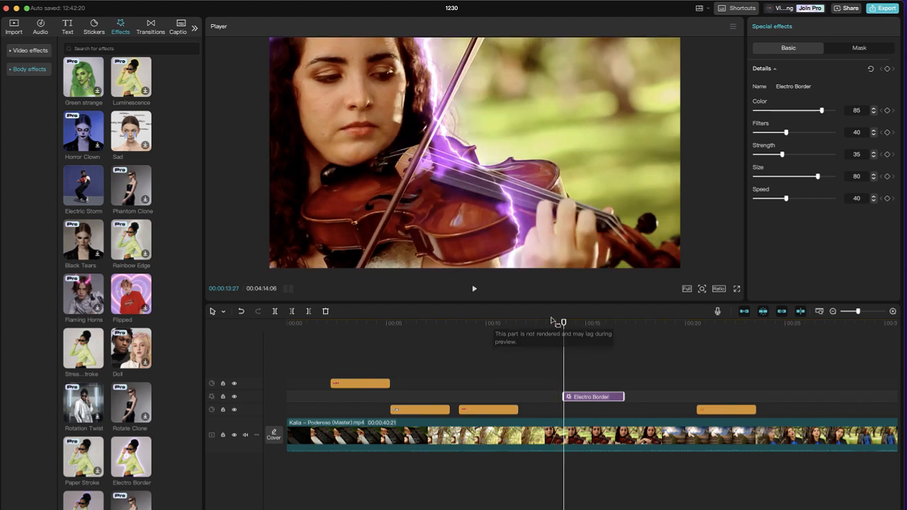
{"action": "left_click", "coordinate": [545, 325]}
{"action": "key", "text": "space"}
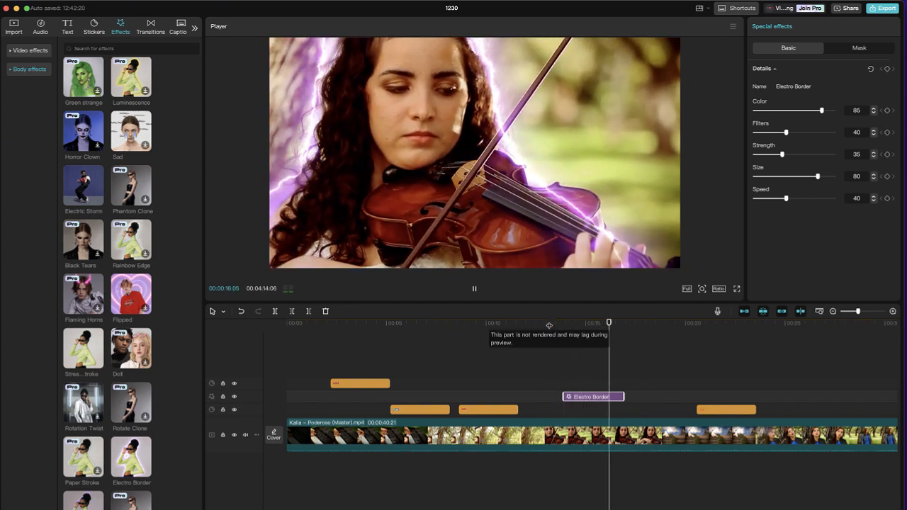
{"action": "key", "text": "space"}
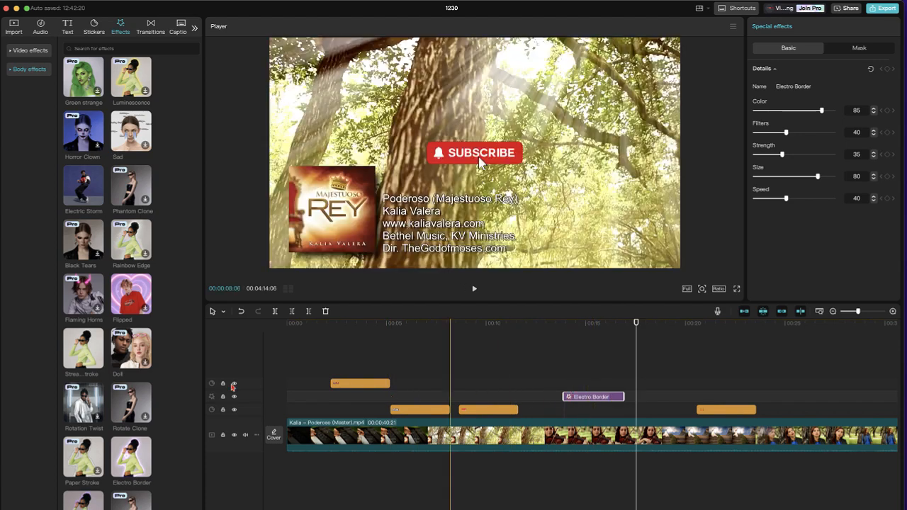
Place the Rotating Swing body effect on a new track above the stickers at about 17 seconds and play it back.
{"action": "scroll", "coordinate": [131, 354], "scroll_direction": "down", "scroll_amount": 3}
{"action": "scroll", "coordinate": [129, 386], "scroll_direction": "down", "scroll_amount": 1}
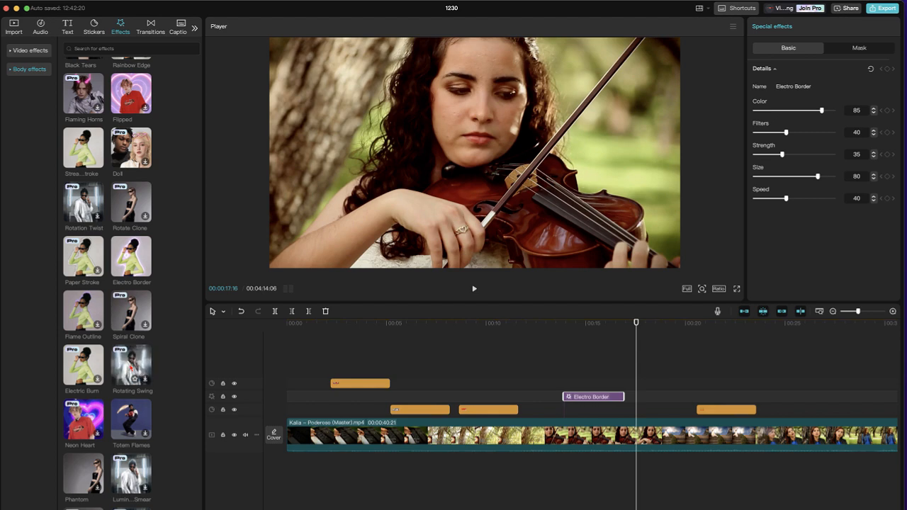
{"action": "left_click_drag", "start_coordinate": [131, 365], "coordinate": [657, 372]}
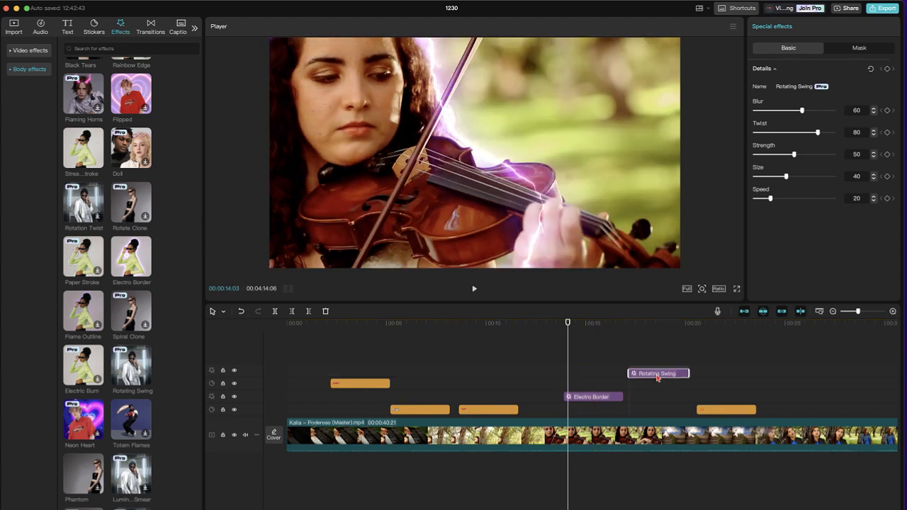
{"action": "key", "text": "space"}
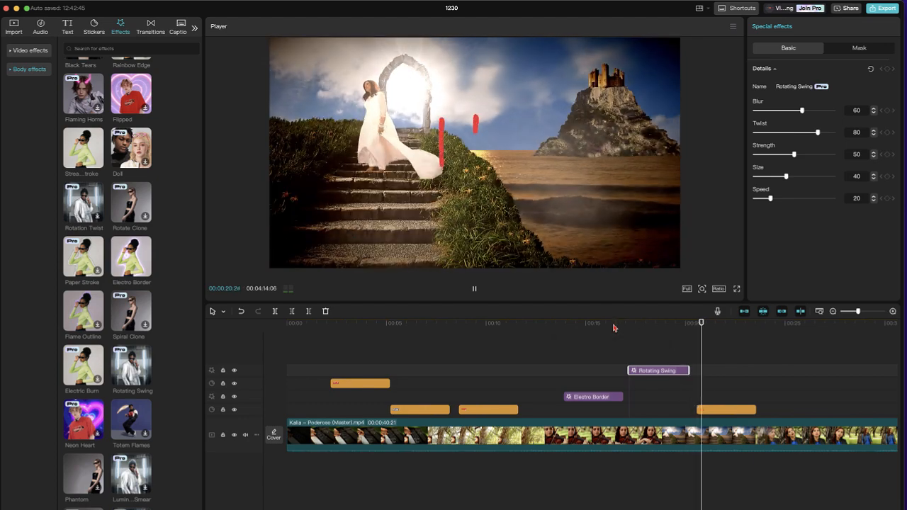
{"action": "left_click", "coordinate": [614, 326]}
{"action": "key", "text": "space"}
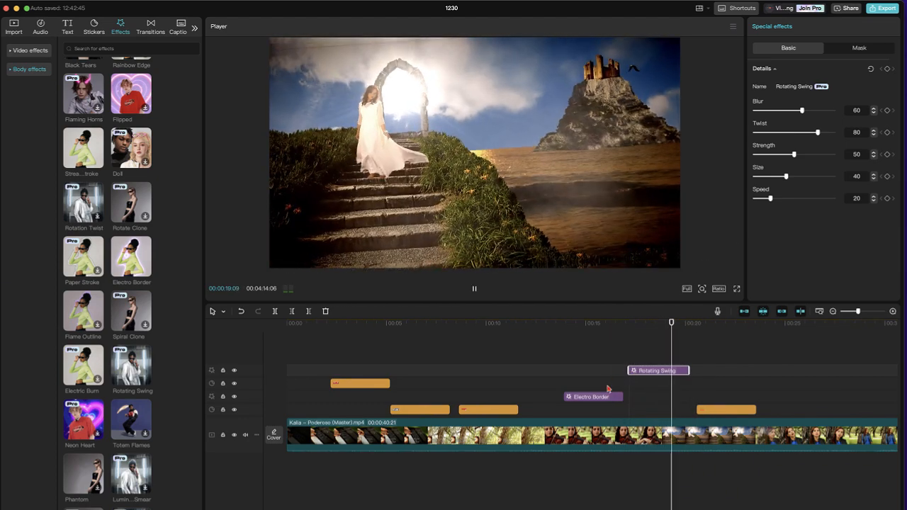
{"action": "key", "text": "space"}
Shift the Electro Border effect earlier to start at about 13 seconds and play the video from about 16 seconds.
{"action": "left_click_drag", "start_coordinate": [600, 398], "coordinate": [579, 399]}
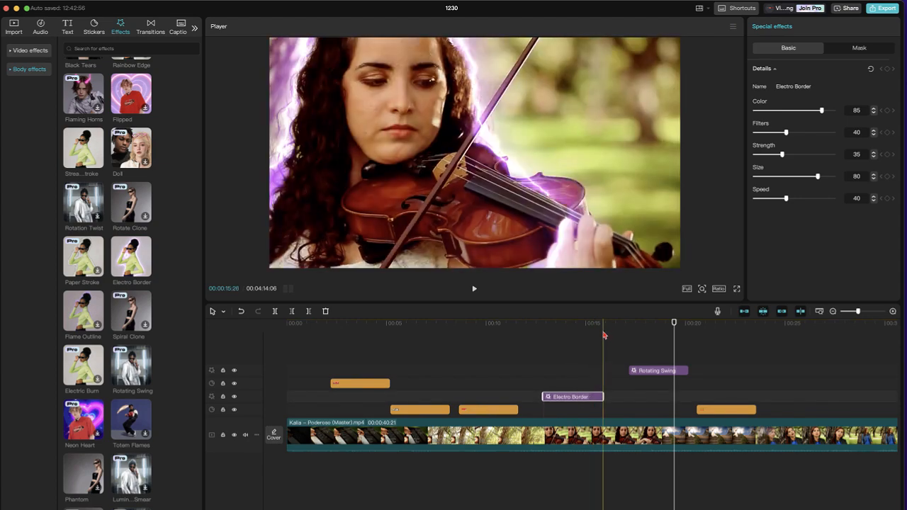
{"action": "left_click", "coordinate": [614, 328]}
{"action": "key", "text": "space"}
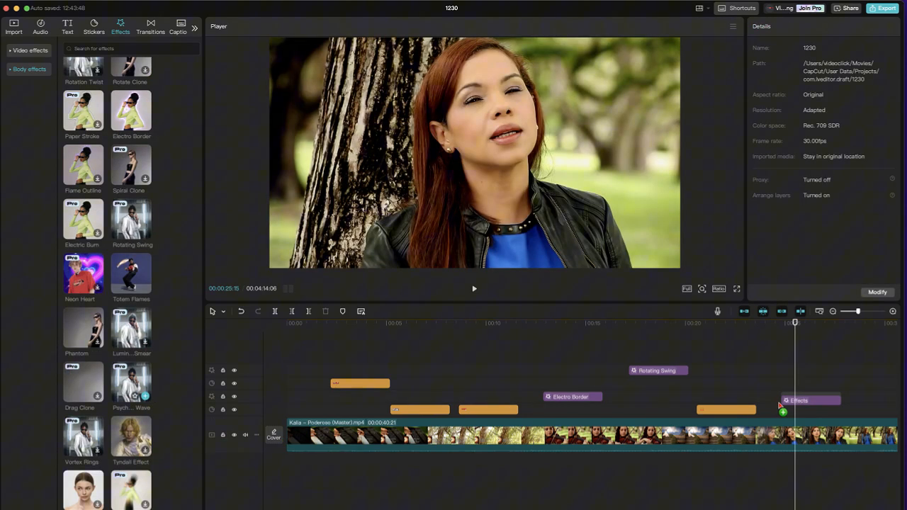
Add the Psychedelic Wave body effect over the red-haired woman's shot at about 25 seconds, preview it, and move it onto the Electro Border track.
{"action": "left_click_drag", "start_coordinate": [780, 407], "coordinate": [780, 360]}
{"action": "left_click", "coordinate": [769, 328]}
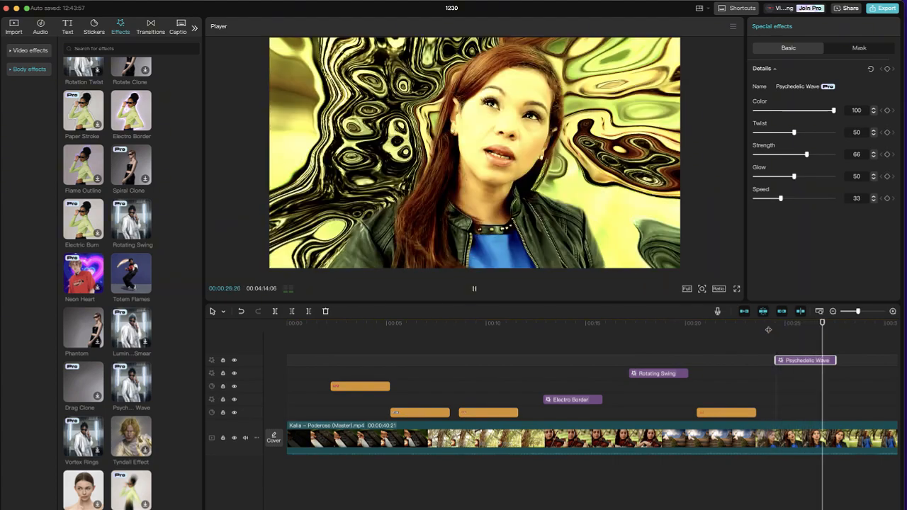
{"action": "left_click", "coordinate": [758, 326]}
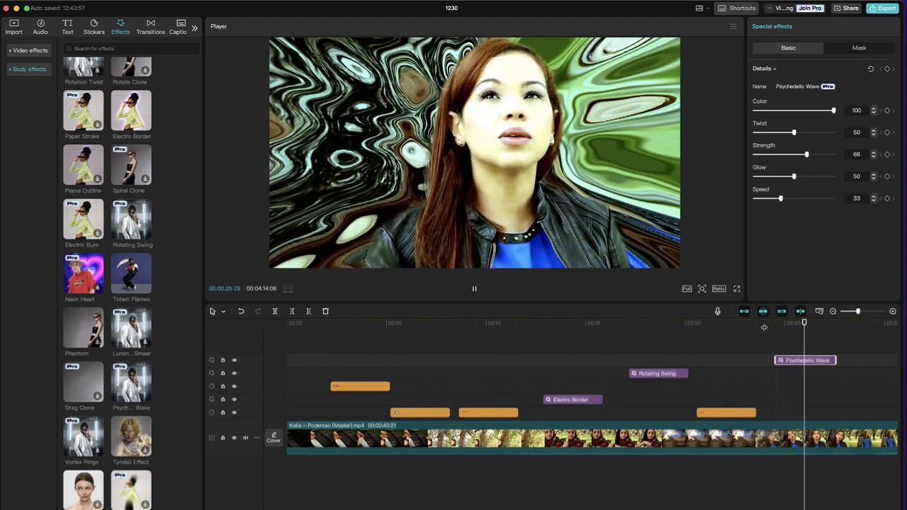
{"action": "key", "text": "space"}
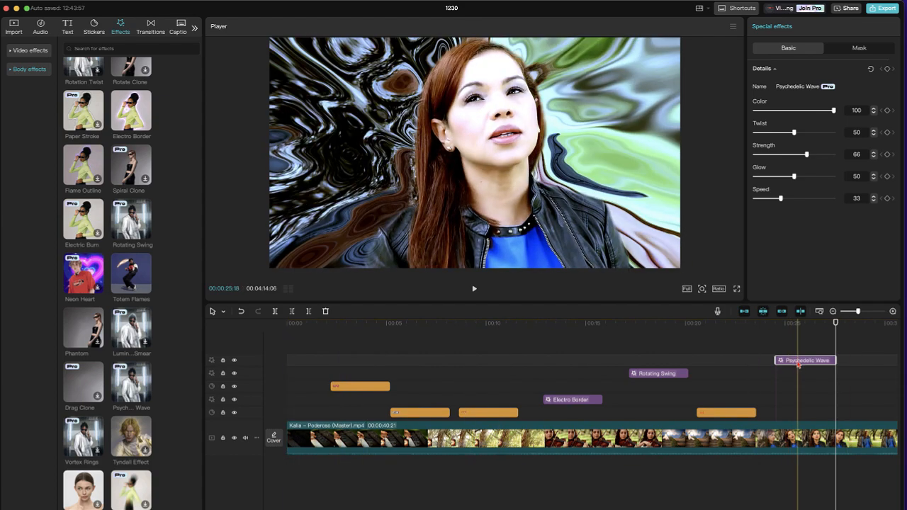
{"action": "left_click_drag", "start_coordinate": [799, 363], "coordinate": [799, 401]}
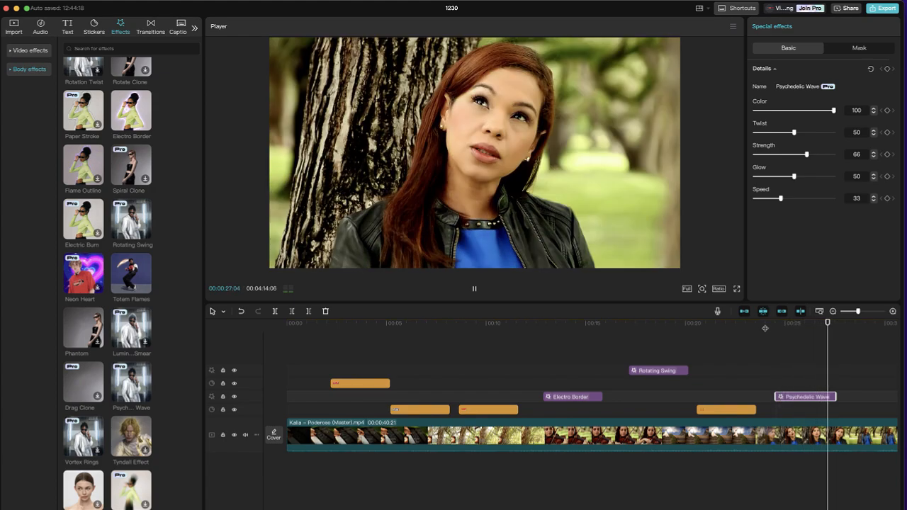
{"action": "key", "text": "space"}
Replace the Rotating Swing effect with Infinite Travel at about 17 seconds on the Electro Border track and play it back.
{"action": "scroll", "coordinate": [106, 283], "scroll_direction": "down", "scroll_amount": 5}
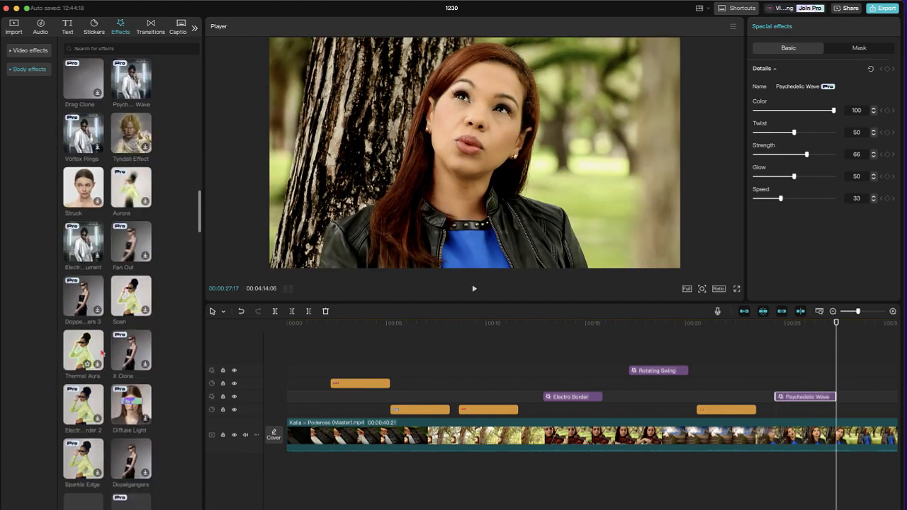
{"action": "scroll", "coordinate": [102, 402], "scroll_direction": "down", "scroll_amount": 4}
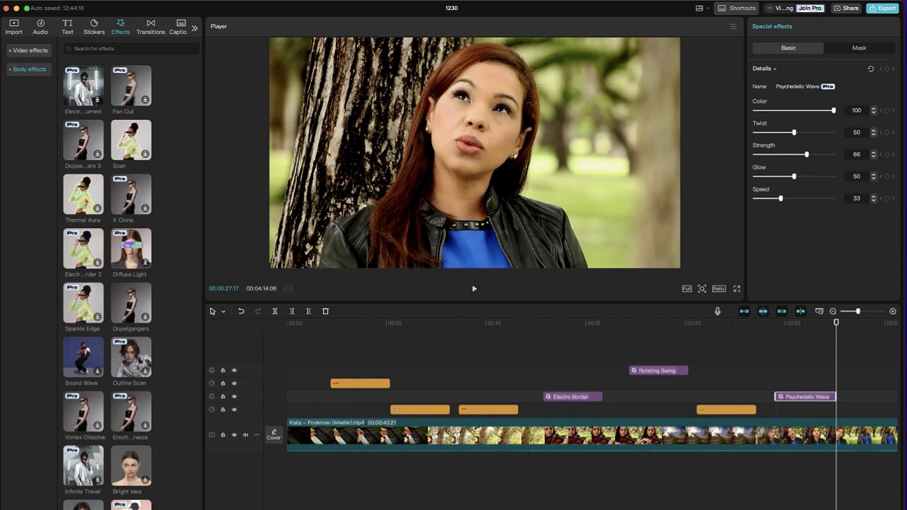
{"action": "scroll", "coordinate": [117, 419], "scroll_direction": "down", "scroll_amount": 4}
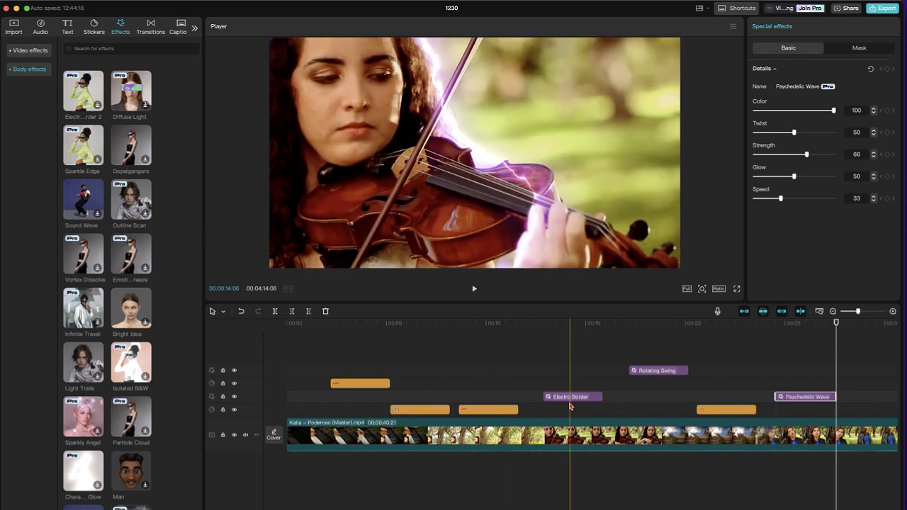
{"action": "left_click", "coordinate": [650, 371]}
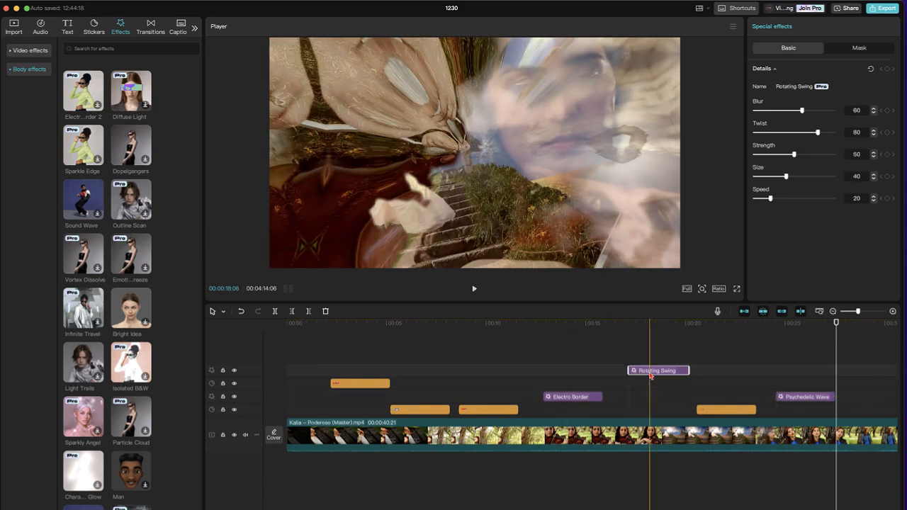
{"action": "key", "text": "Delete"}
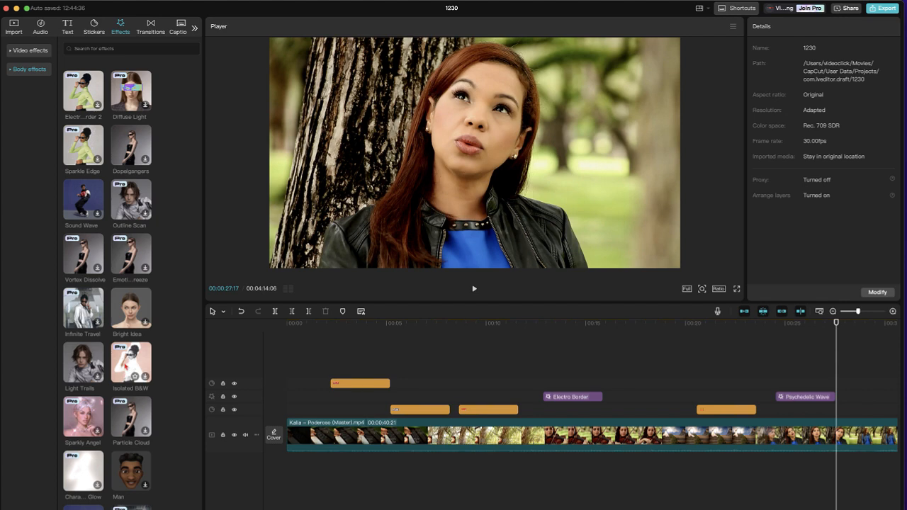
{"action": "left_click_drag", "start_coordinate": [83, 312], "coordinate": [621, 401]}
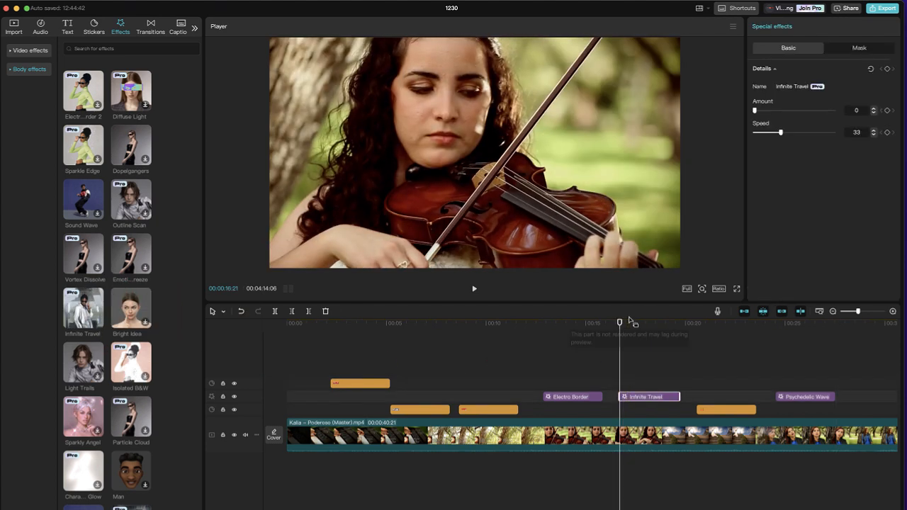
{"action": "key", "text": "space"}
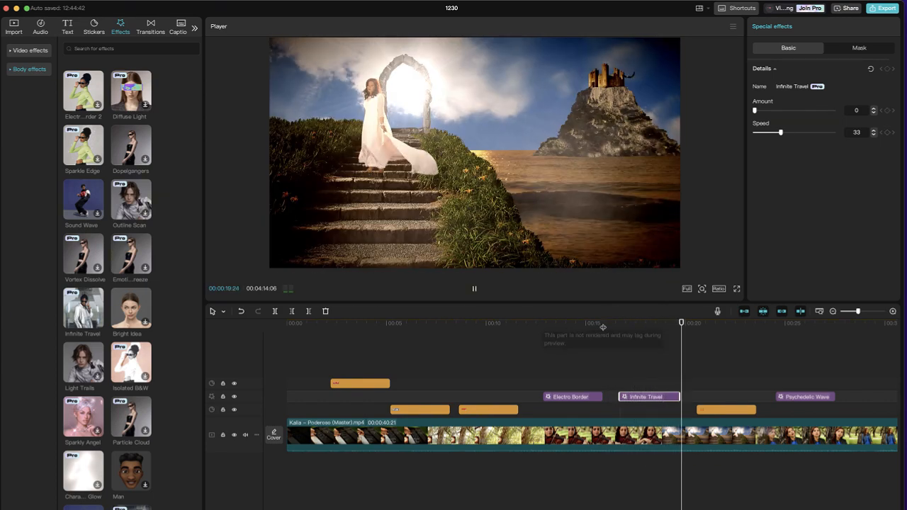
Play back the Infinite Travel effect again from about 16 seconds.
{"action": "left_click", "coordinate": [604, 324]}
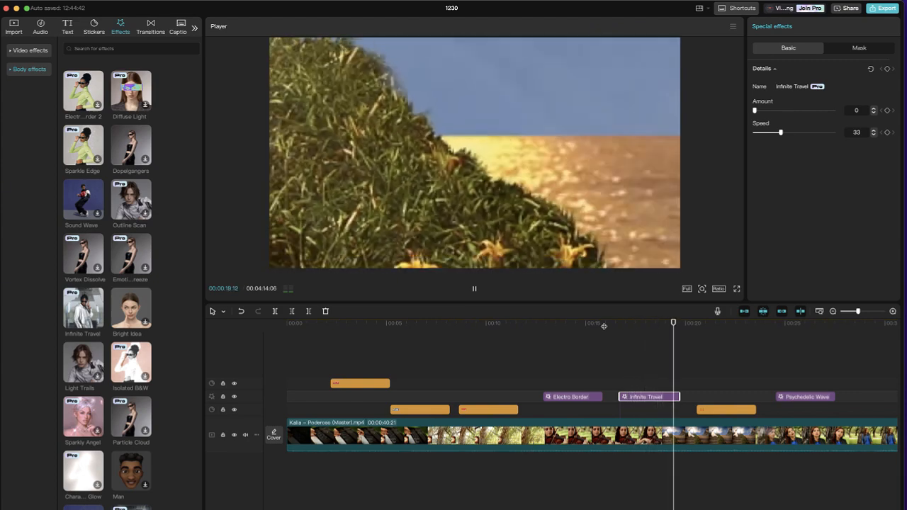
{"action": "key", "text": "space"}
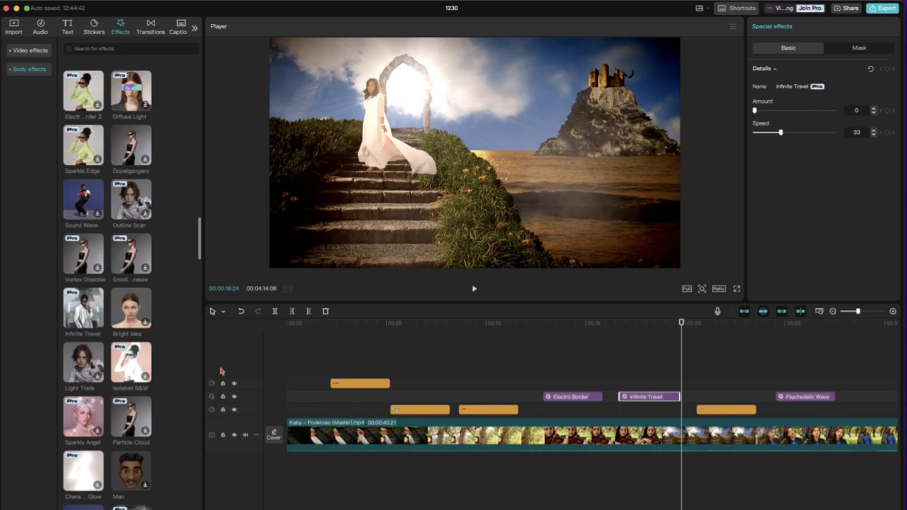
Place the Revolving Text body effect on a new track at about 24 seconds over the red-haired woman's shot and play it back.
{"action": "scroll", "coordinate": [162, 424], "scroll_direction": "down", "scroll_amount": 10}
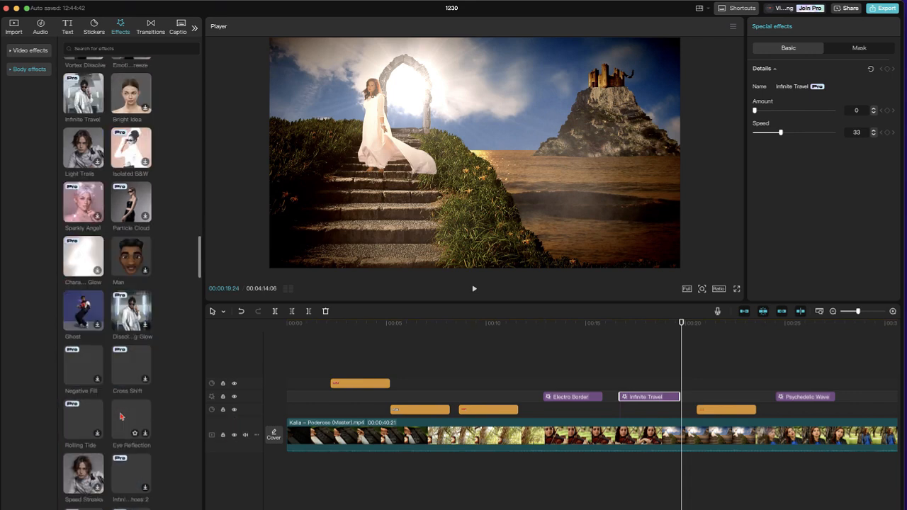
{"action": "scroll", "coordinate": [123, 413], "scroll_direction": "down", "scroll_amount": 5}
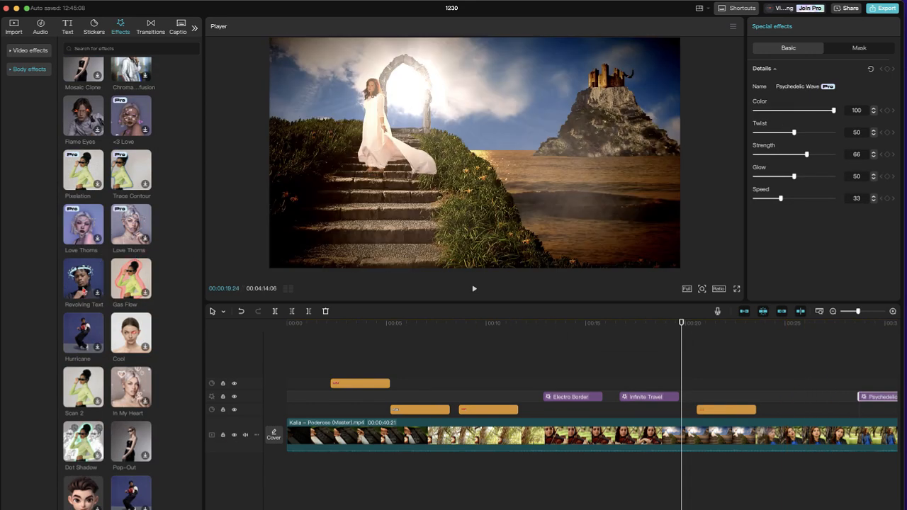
{"action": "left_click_drag", "start_coordinate": [84, 277], "coordinate": [783, 376]}
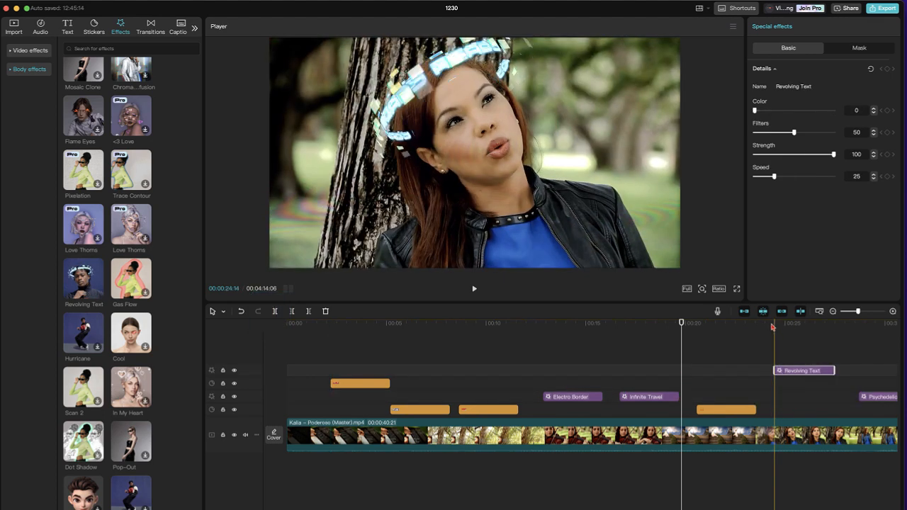
{"action": "left_click", "coordinate": [773, 326]}
{"action": "key", "text": "space"}
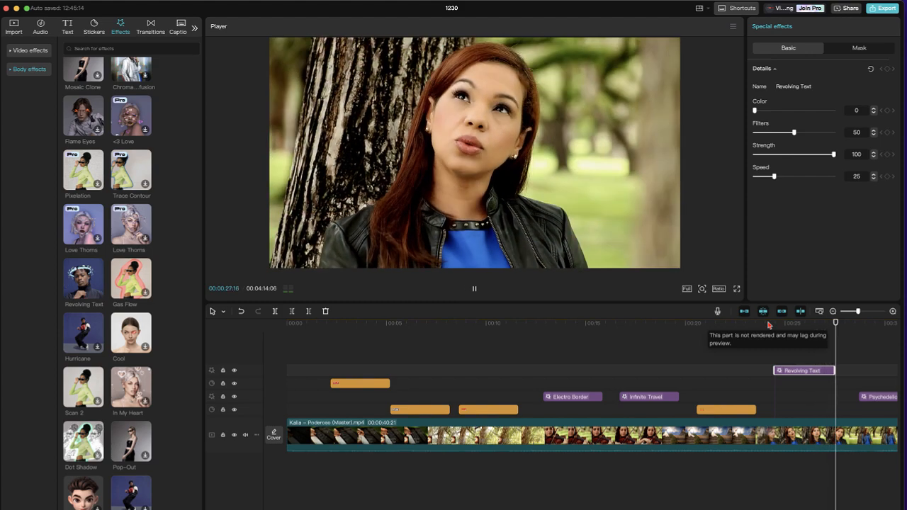
{"action": "key", "text": "space"}
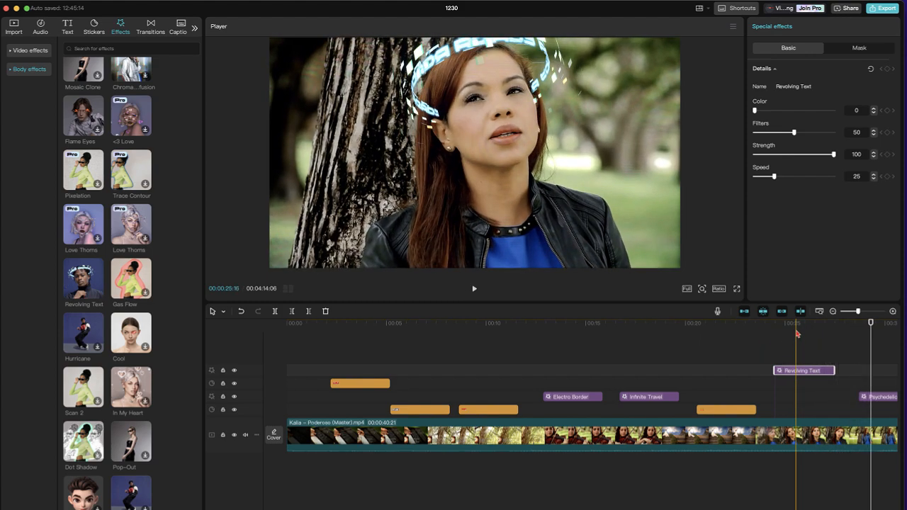
Replay the Revolving Text effect from just before its start and delete it from the timeline.
{"action": "left_click", "coordinate": [760, 322]}
{"action": "key", "text": "space"}
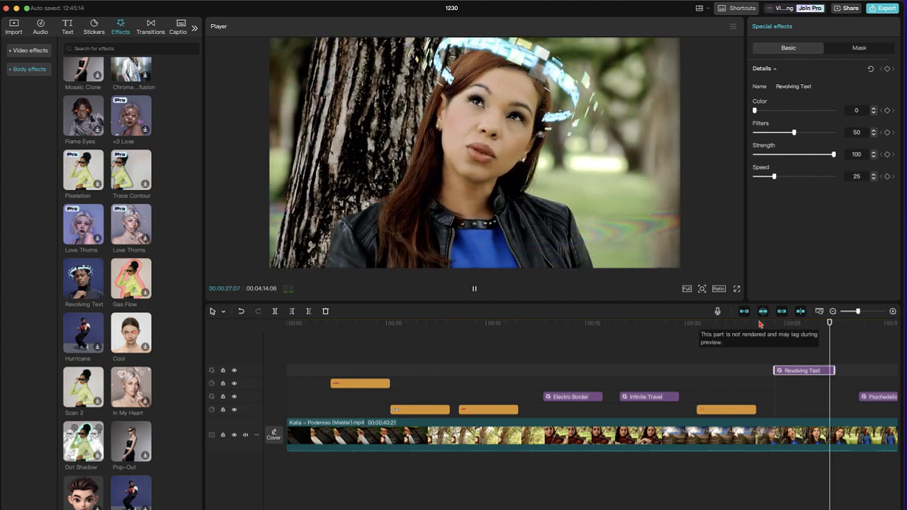
{"action": "key", "text": "space"}
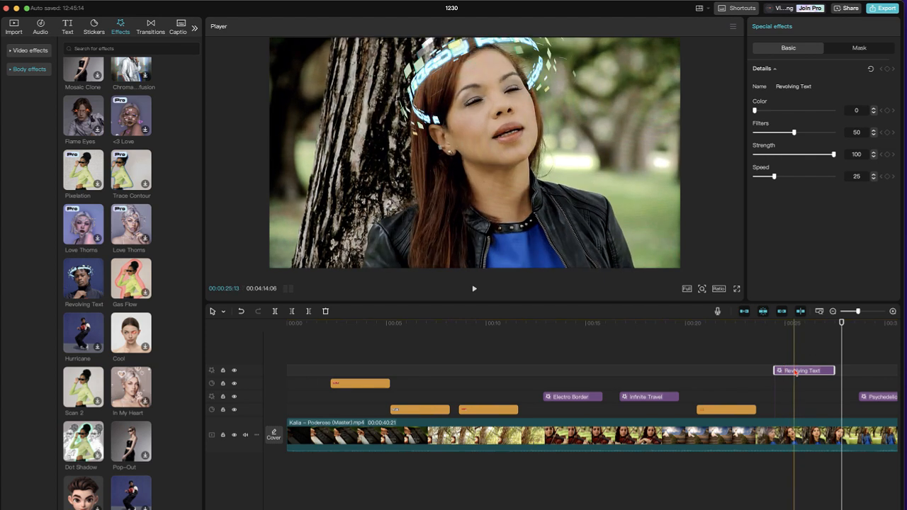
{"action": "key", "text": "Delete"}
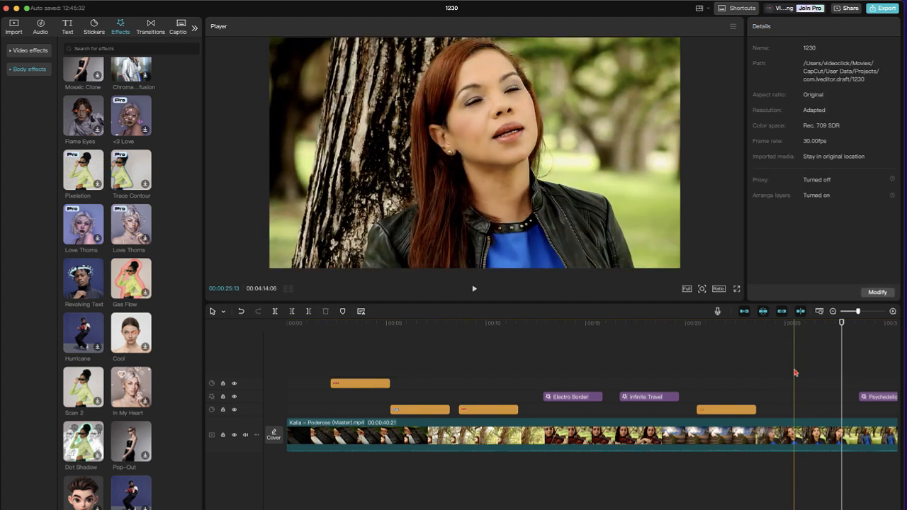
Try the Revolving Flames body effect on a new track at about 24 seconds and play it back.
{"action": "scroll", "coordinate": [121, 354], "scroll_direction": "down", "scroll_amount": 5}
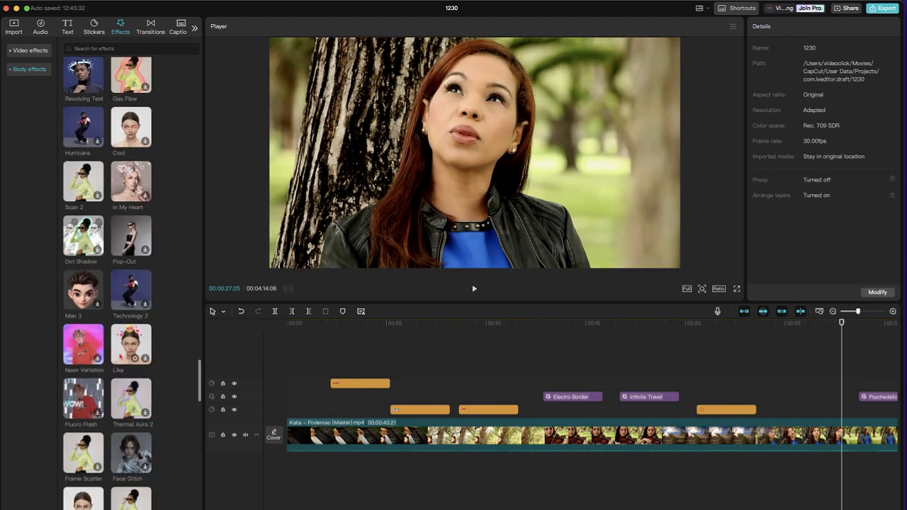
{"action": "scroll", "coordinate": [119, 360], "scroll_direction": "down", "scroll_amount": 6}
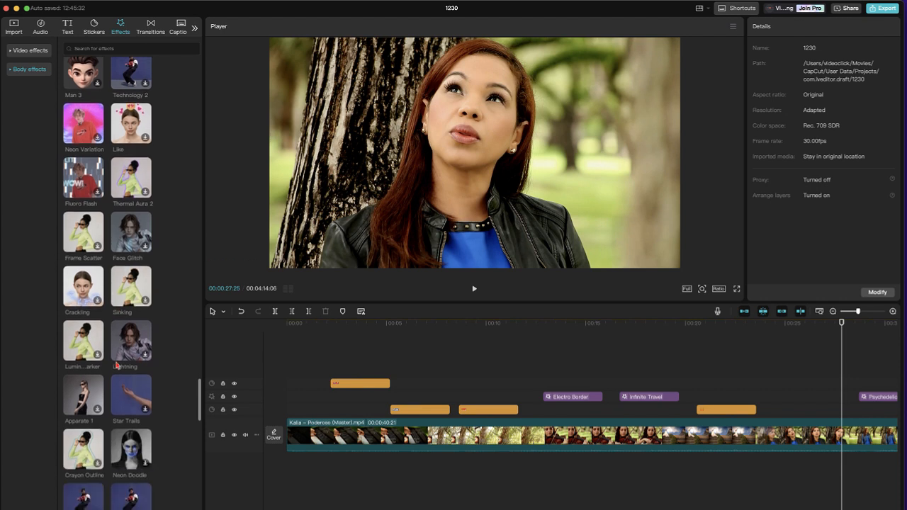
{"action": "scroll", "coordinate": [117, 365], "scroll_direction": "down", "scroll_amount": 5}
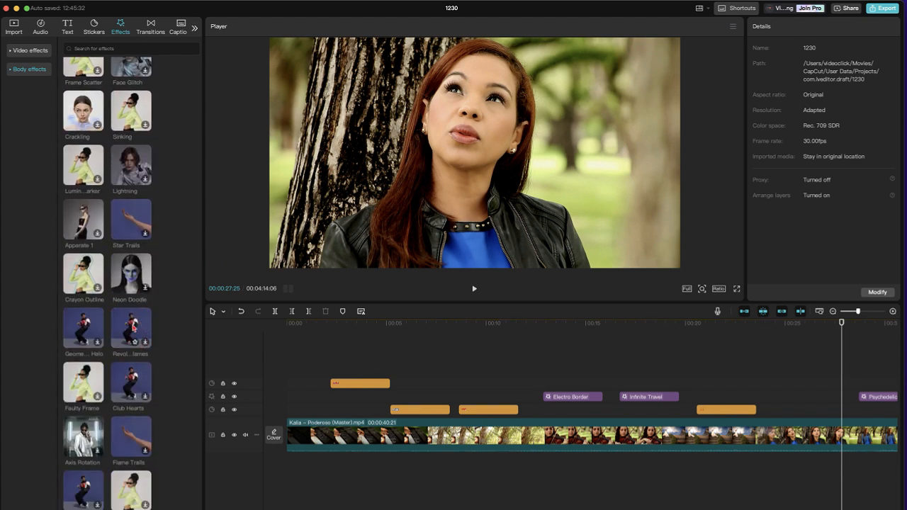
{"action": "left_click_drag", "start_coordinate": [131, 328], "coordinate": [765, 372]}
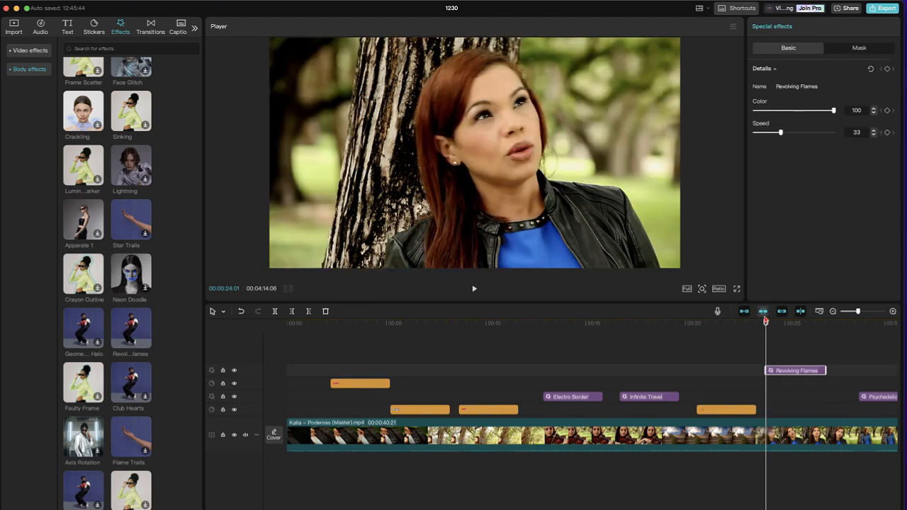
{"action": "left_click", "coordinate": [765, 317]}
{"action": "key", "text": "space"}
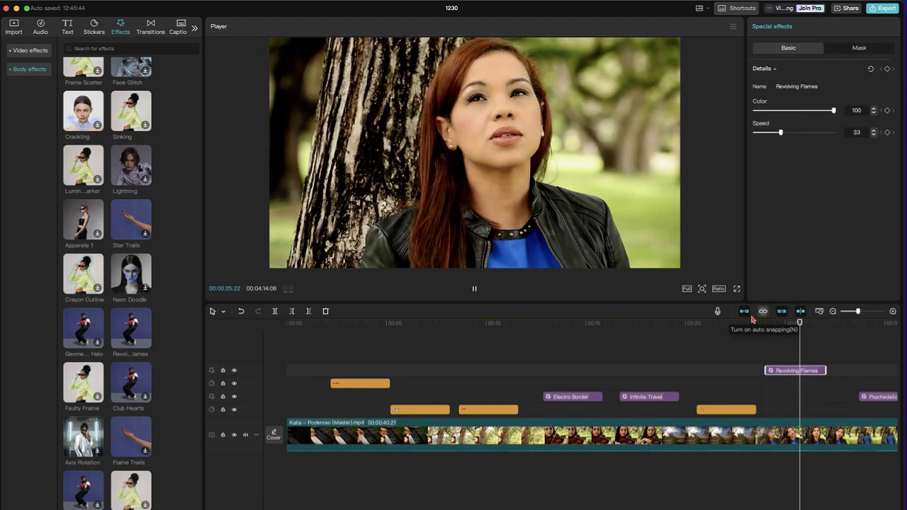
{"action": "left_click", "coordinate": [757, 323]}
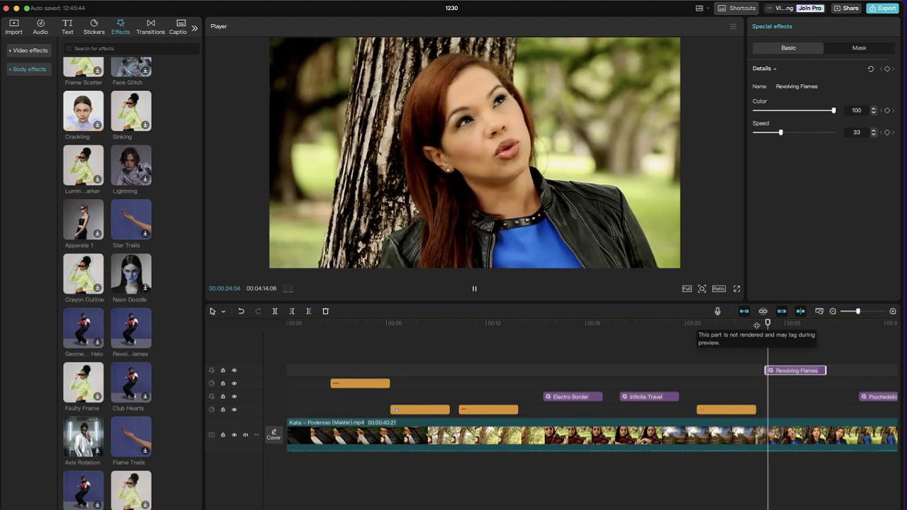
{"action": "key", "text": "space"}
Replace the Revolving Flames effect with Mechanical at about 24 seconds, play it back, and delete it.
{"action": "scroll", "coordinate": [92, 358], "scroll_direction": "down", "scroll_amount": 1}
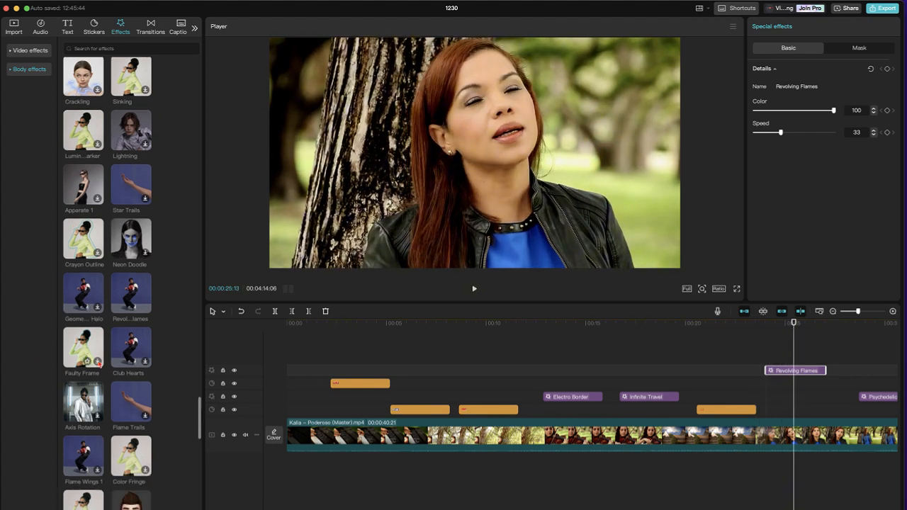
{"action": "scroll", "coordinate": [100, 364], "scroll_direction": "down", "scroll_amount": 10}
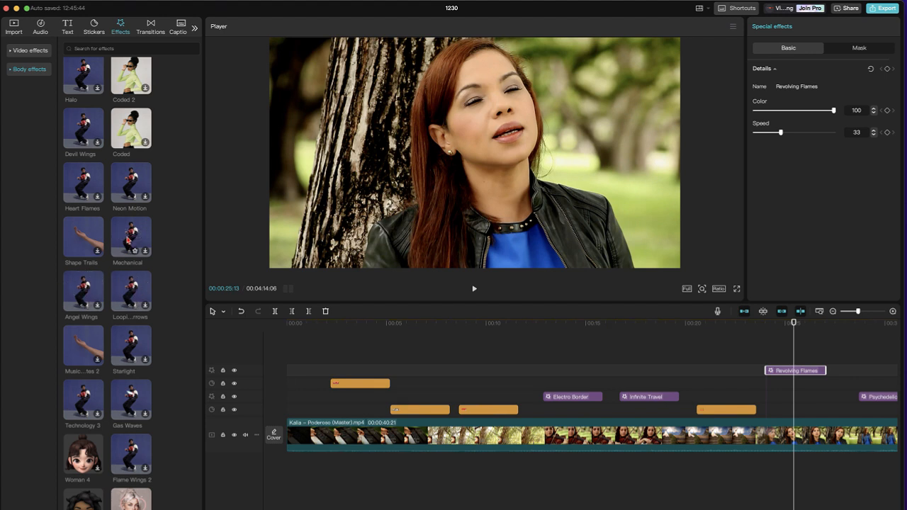
{"action": "left_click_drag", "start_coordinate": [129, 241], "coordinate": [769, 397]}
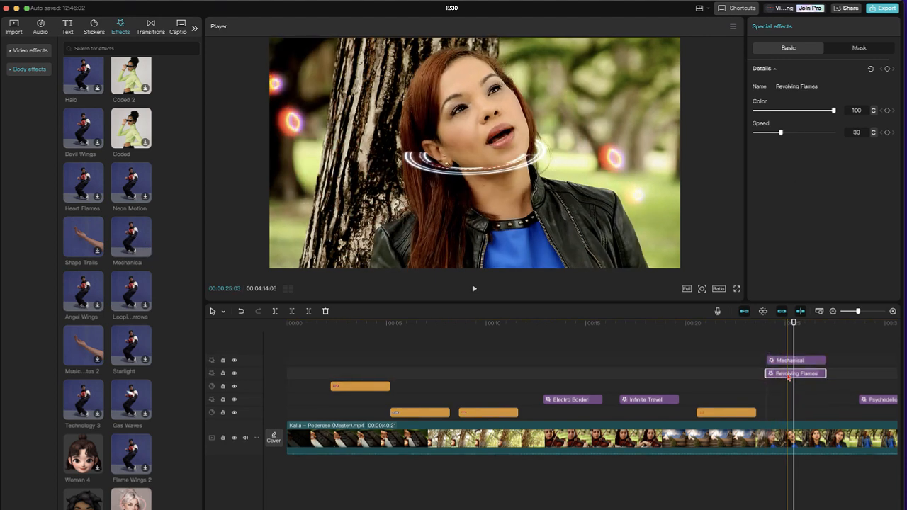
{"action": "key", "text": "Delete"}
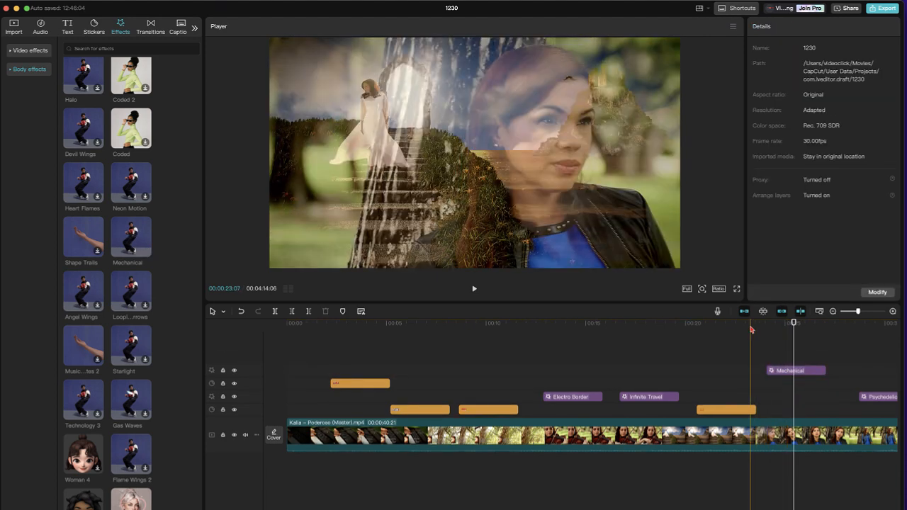
{"action": "left_click", "coordinate": [751, 324]}
{"action": "key", "text": "space"}
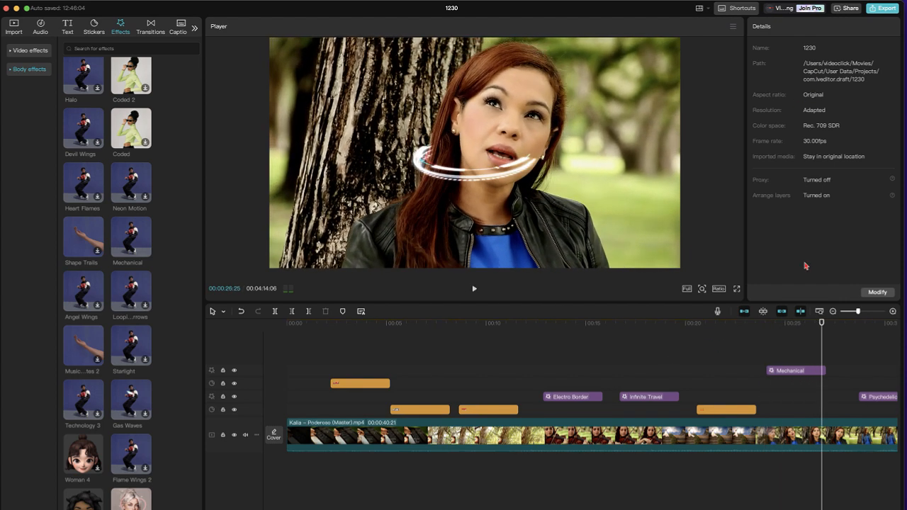
{"action": "left_click", "coordinate": [796, 371]}
{"action": "key", "text": "Delete"}
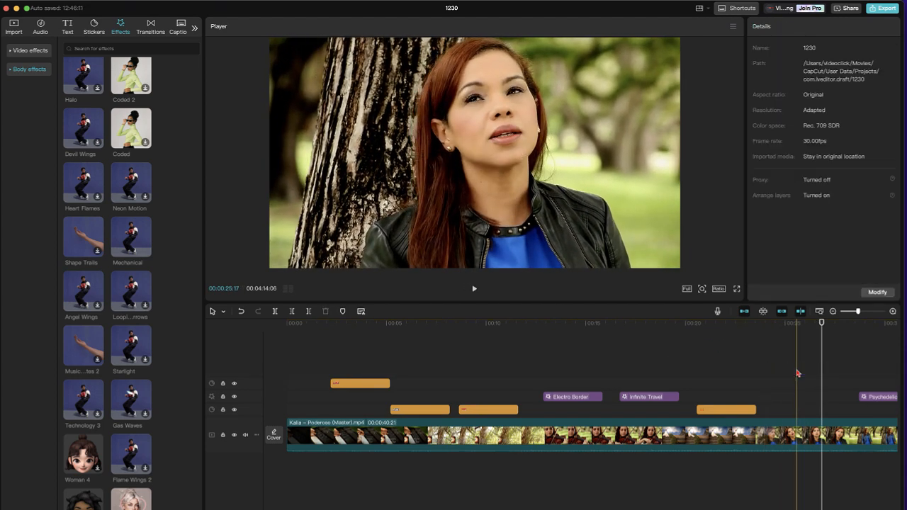
Open the transitions library and delete all the stickers together with the Electro Border and Infinite Travel effects from the timeline.
{"action": "left_click", "coordinate": [151, 27]}
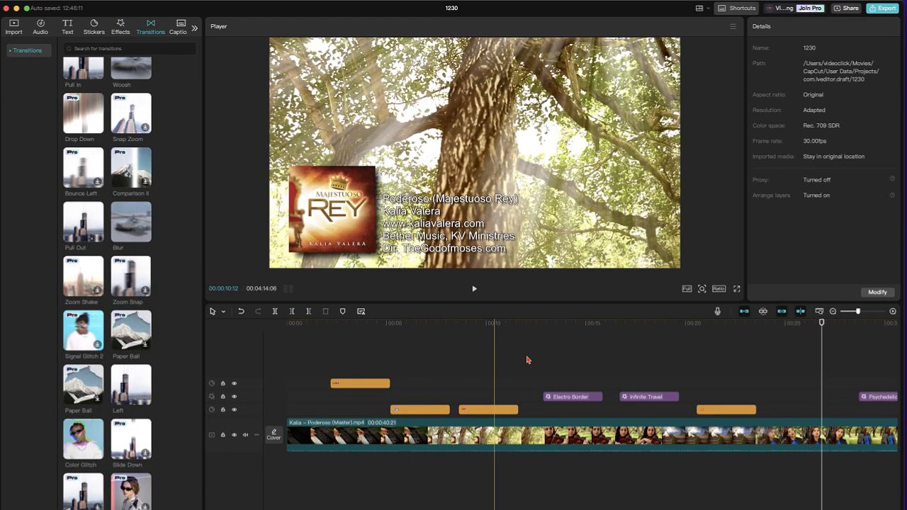
{"action": "left_click_drag", "start_coordinate": [329, 339], "coordinate": [759, 412]}
{"action": "key", "text": "Delete"}
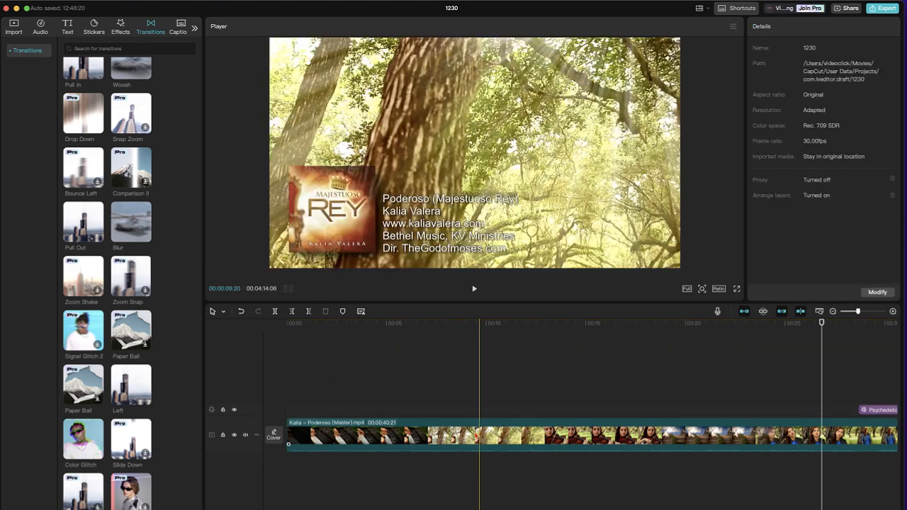
Play back the existing transition between the first and second clips from about 39 seconds.
{"action": "left_click", "coordinate": [474, 435]}
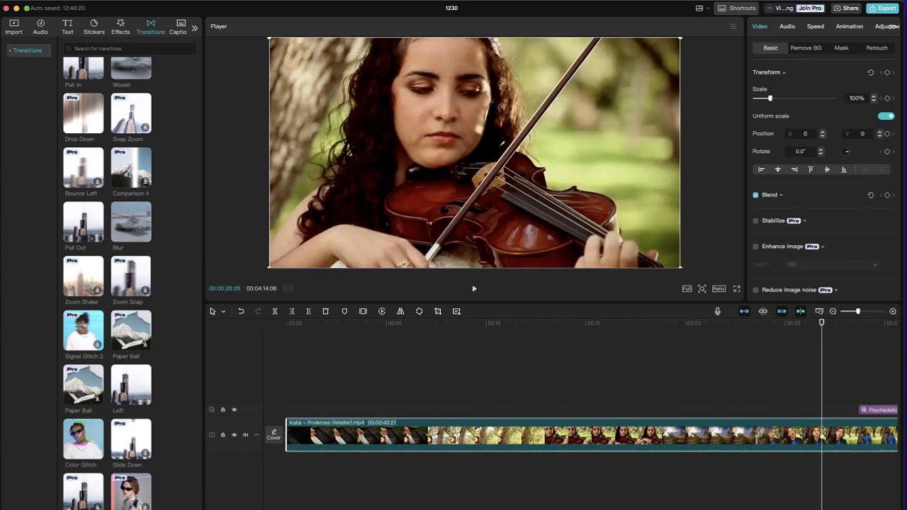
{"action": "left_click_drag", "start_coordinate": [858, 314], "coordinate": [854, 314]}
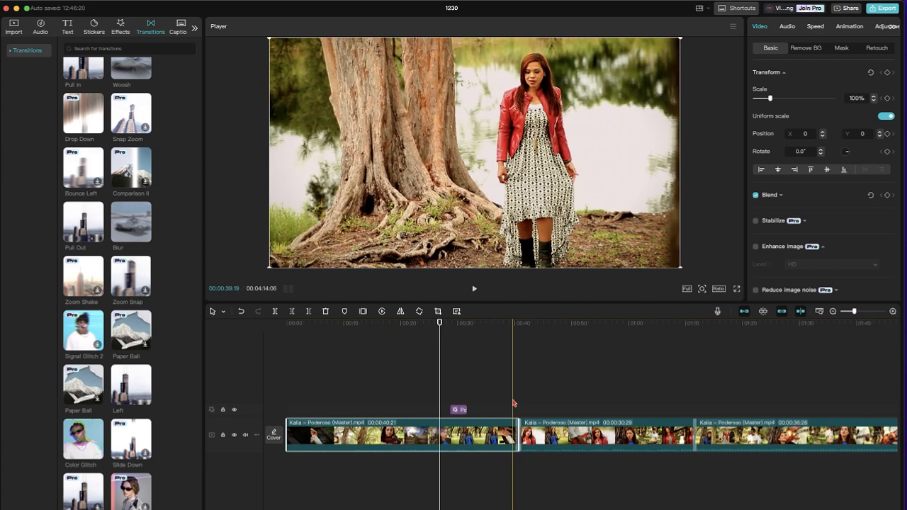
{"action": "key", "text": "space"}
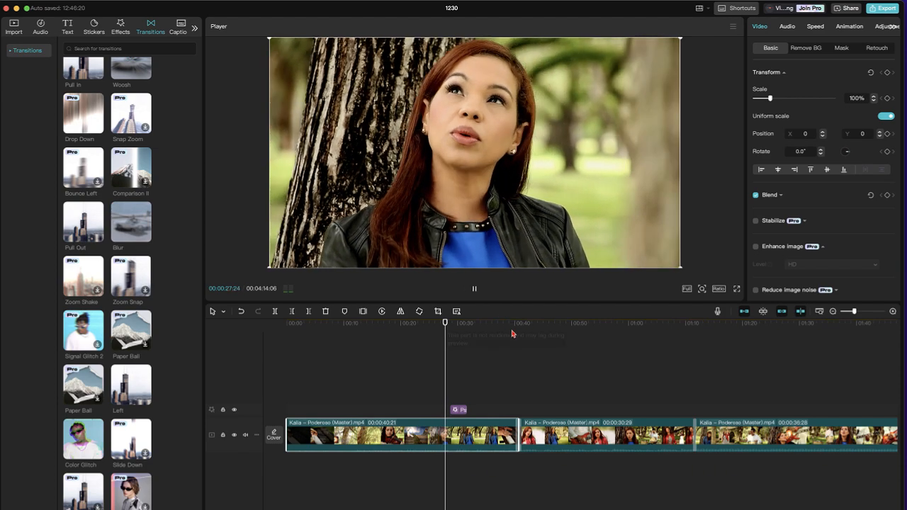
{"action": "left_click", "coordinate": [511, 323]}
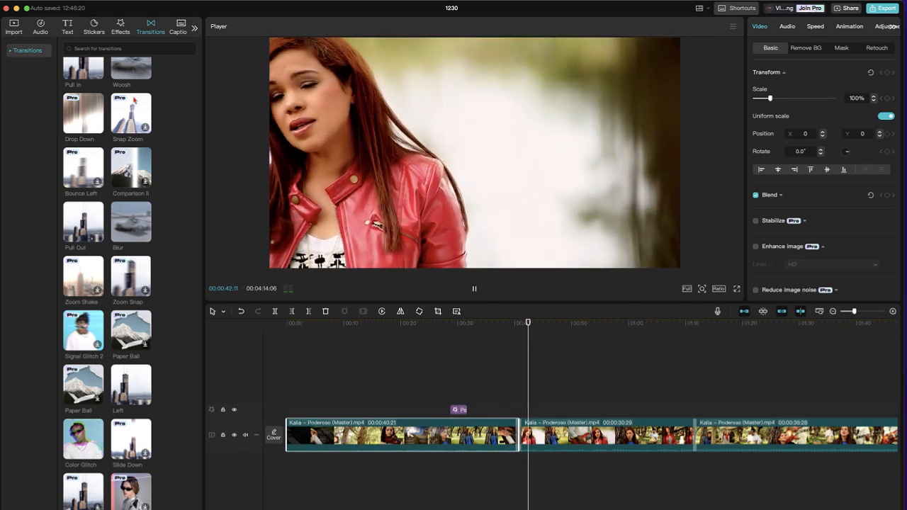
{"action": "key", "text": "space"}
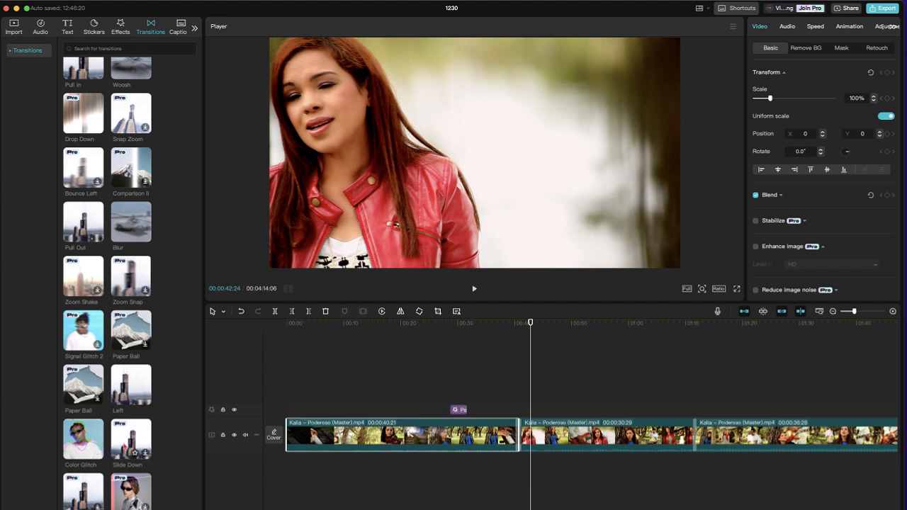
Apply the Slide Down transition between the second and third clips and play it back from about 1:09.
{"action": "left_click_drag", "start_coordinate": [131, 440], "coordinate": [459, 456]}
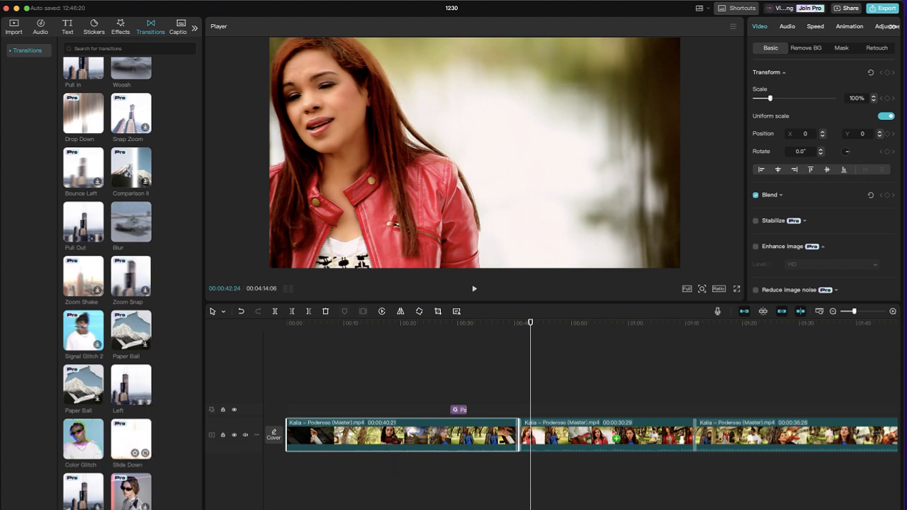
{"action": "left_click_drag", "start_coordinate": [685, 425], "coordinate": [695, 436]}
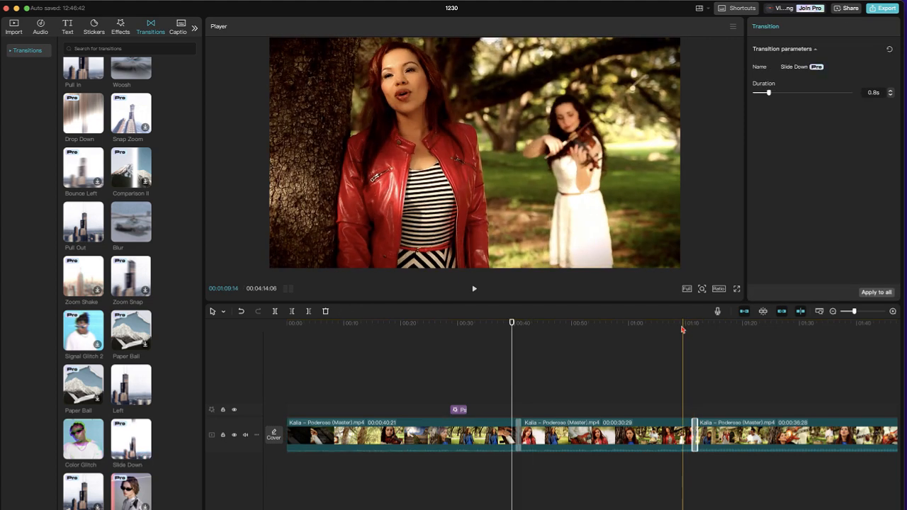
{"action": "left_click", "coordinate": [683, 328]}
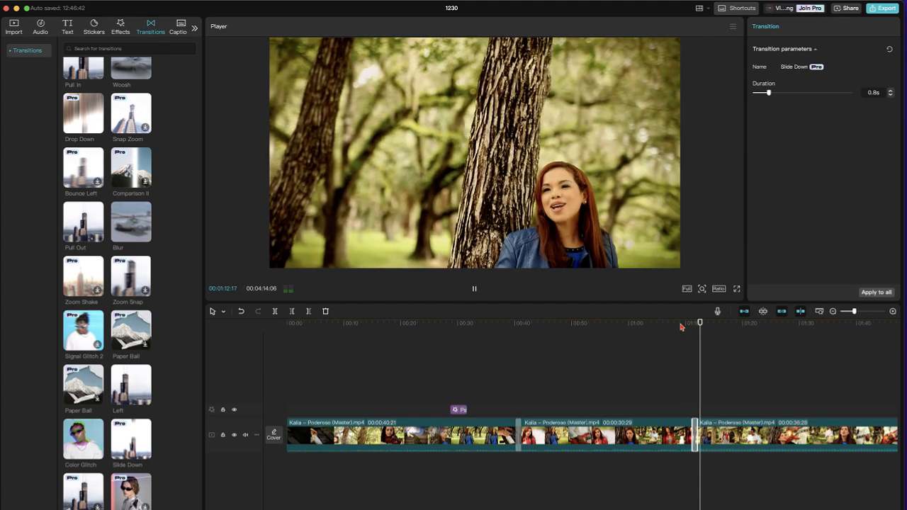
{"action": "key", "text": "space"}
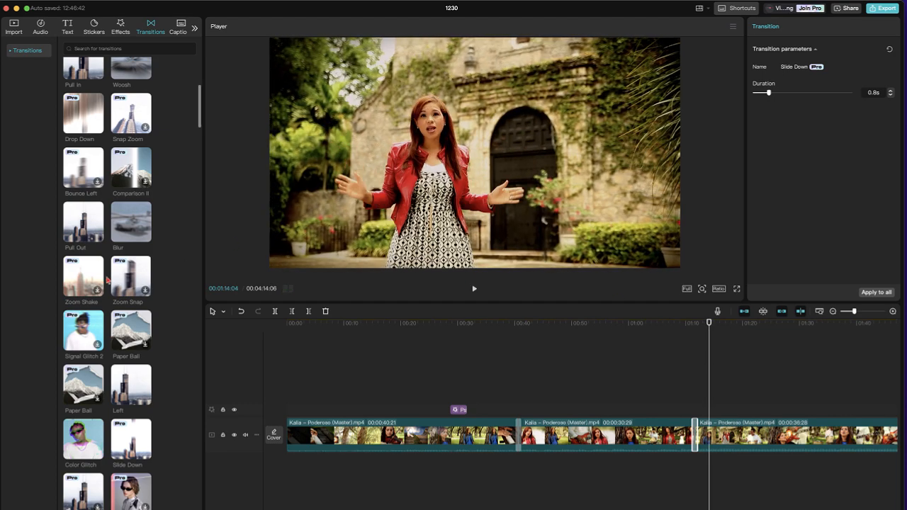
Replace the transition between the first and second clips with Glare II and play it back from about 39 seconds.
{"action": "scroll", "coordinate": [124, 312], "scroll_direction": "down", "scroll_amount": 2}
{"action": "scroll", "coordinate": [106, 283], "scroll_direction": "down", "scroll_amount": 5}
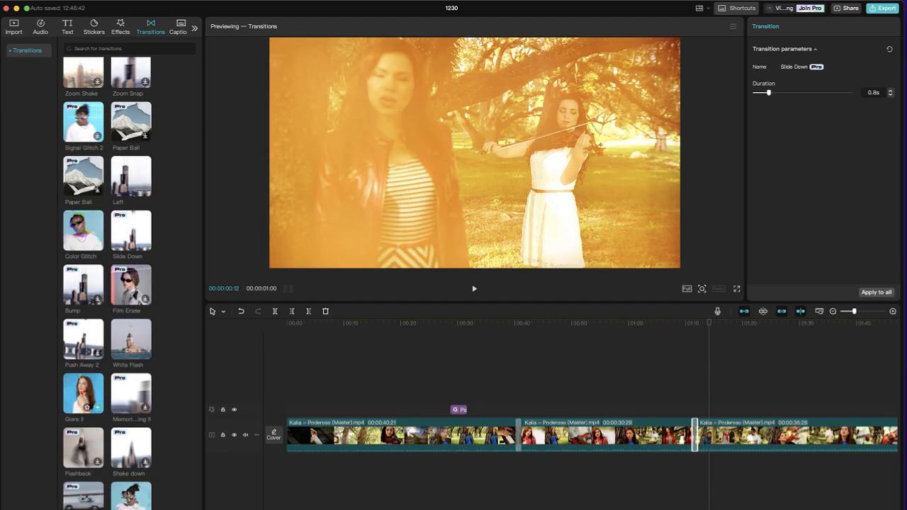
{"action": "left_click_drag", "start_coordinate": [84, 394], "coordinate": [707, 472]}
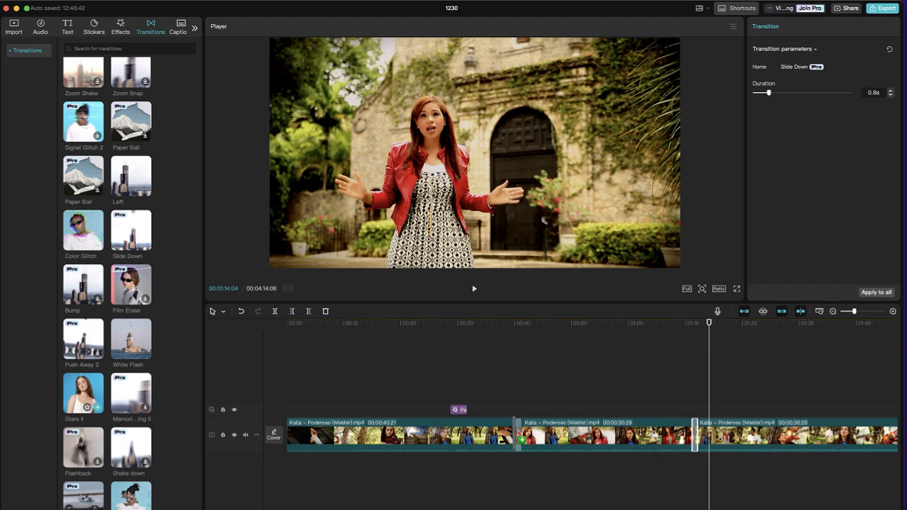
{"action": "left_click_drag", "start_coordinate": [521, 440], "coordinate": [518, 437]}
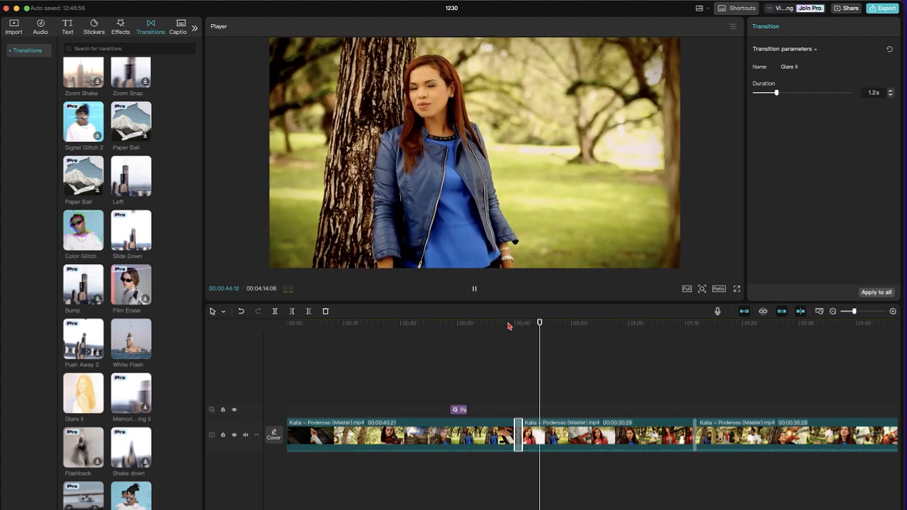
{"action": "left_click", "coordinate": [508, 324]}
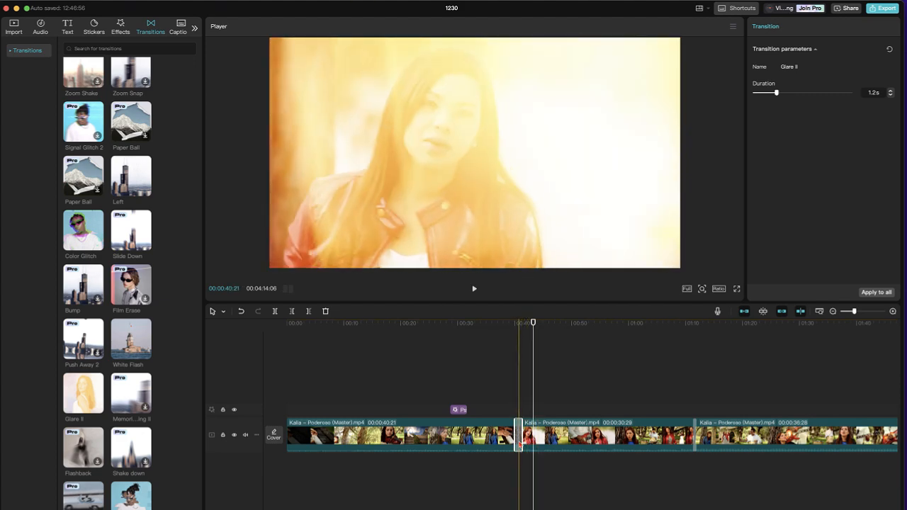
Delete the Glare II transition between the first and second clips and play back the plain cut.
{"action": "key", "text": "Delete"}
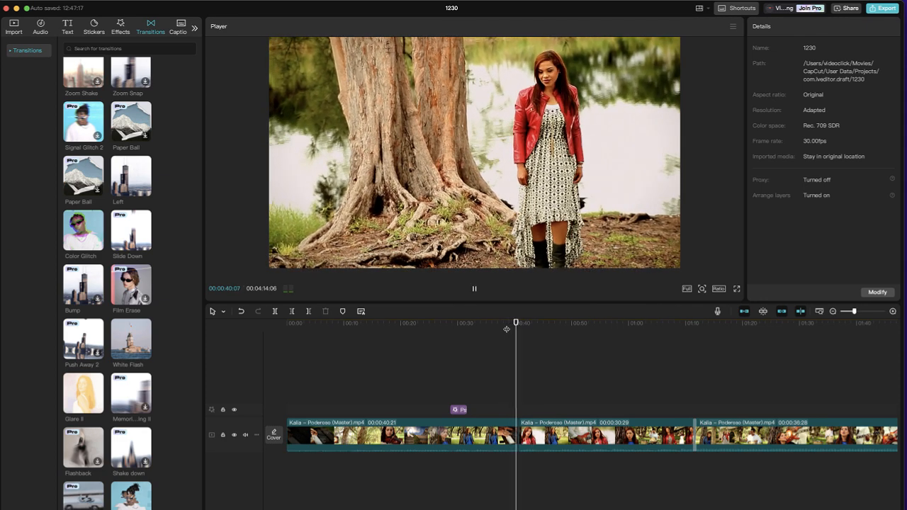
{"action": "key", "text": "space"}
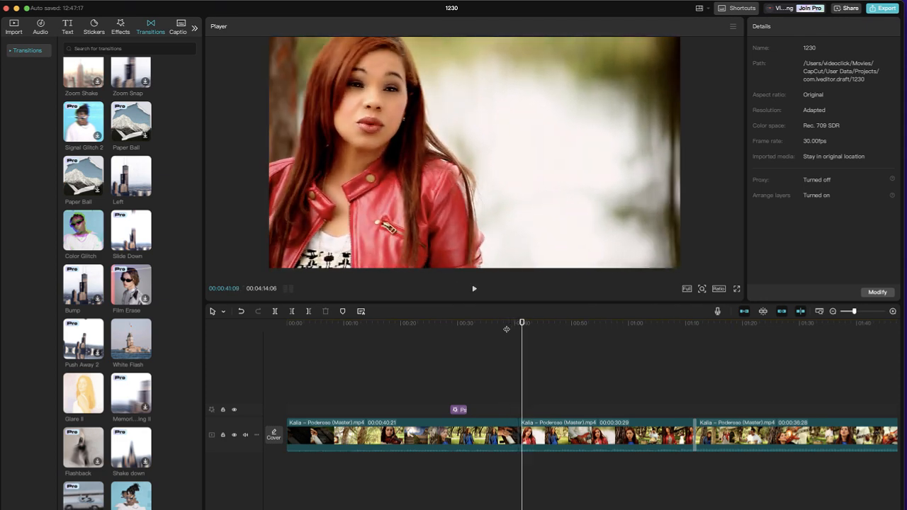
Apply the Glare II transition again between the first and second clips and play it back from about 39 seconds.
{"action": "mouse_move", "coordinate": [117, 232]}
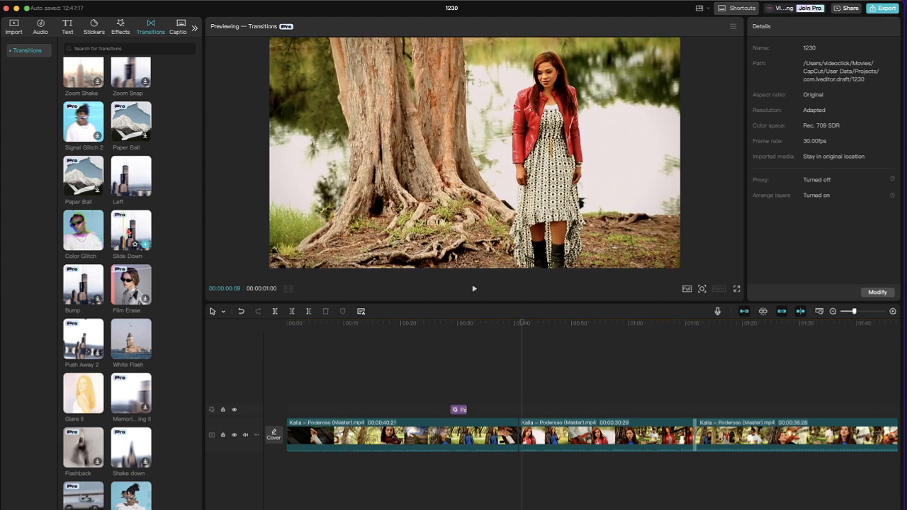
{"action": "mouse_move", "coordinate": [132, 344]}
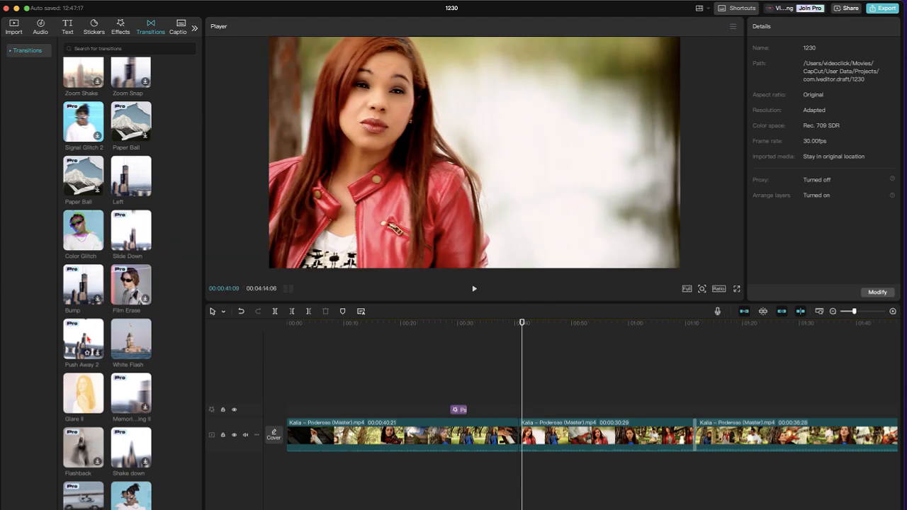
{"action": "mouse_move", "coordinate": [79, 401]}
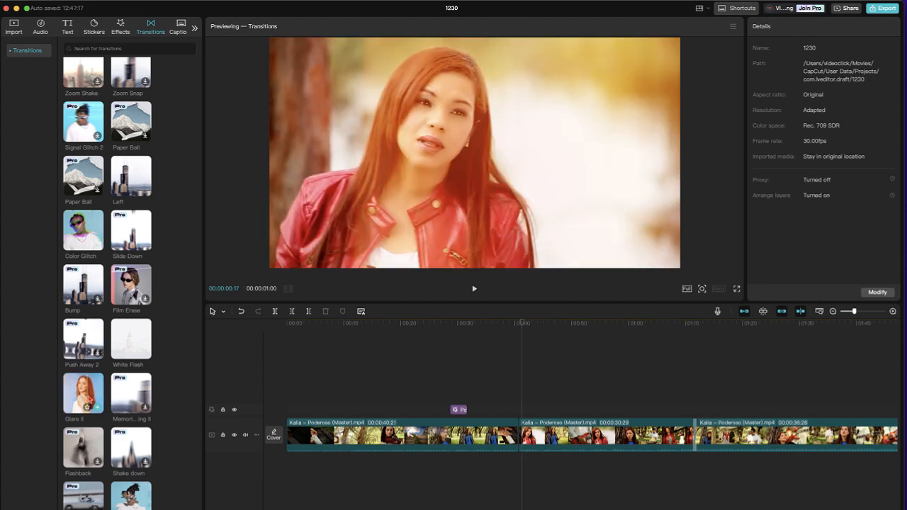
{"action": "left_click_drag", "start_coordinate": [80, 401], "coordinate": [523, 444]}
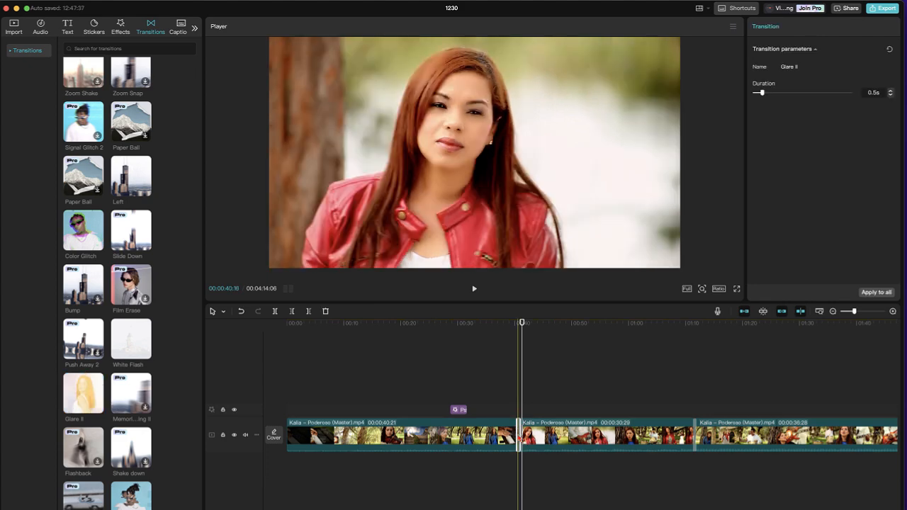
{"action": "left_click", "coordinate": [509, 323]}
{"action": "key", "text": "space"}
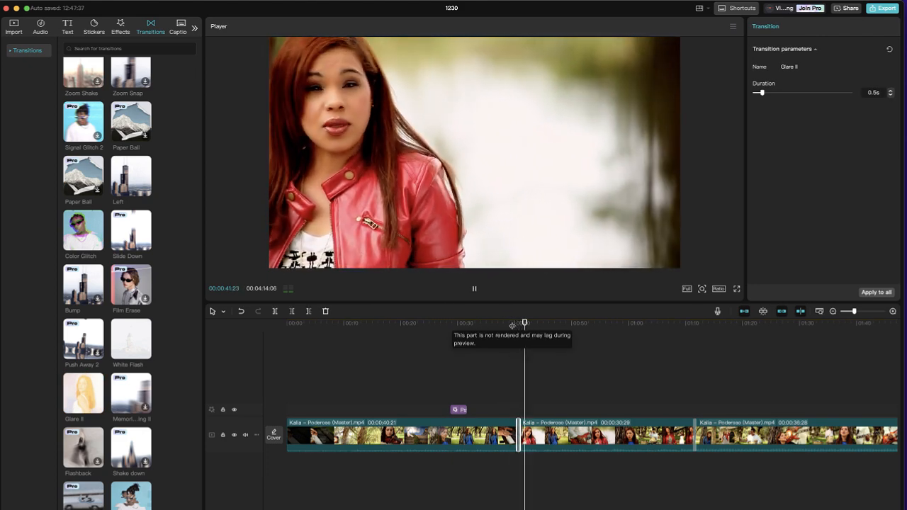
{"action": "key", "text": "space"}
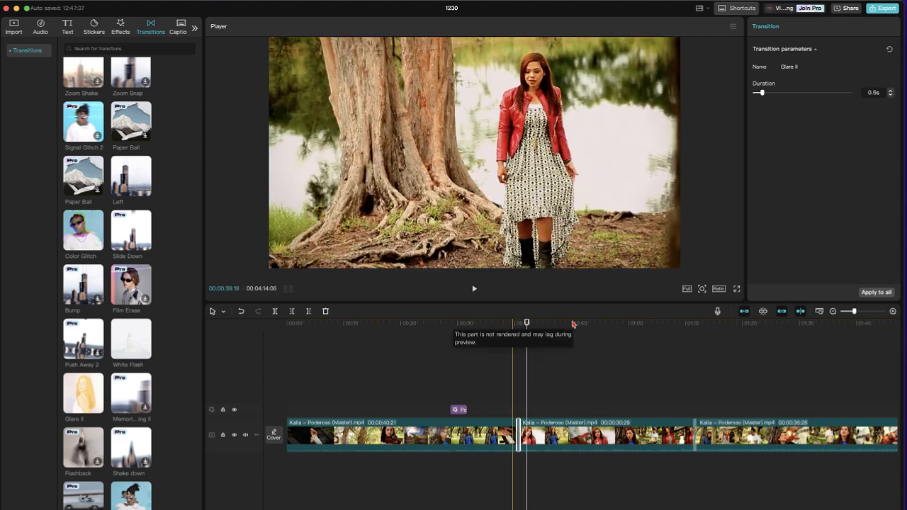
Open the caption templates and place a Trending template at about 42 seconds, extending it to about 48 seconds.
{"action": "left_click", "coordinate": [171, 30]}
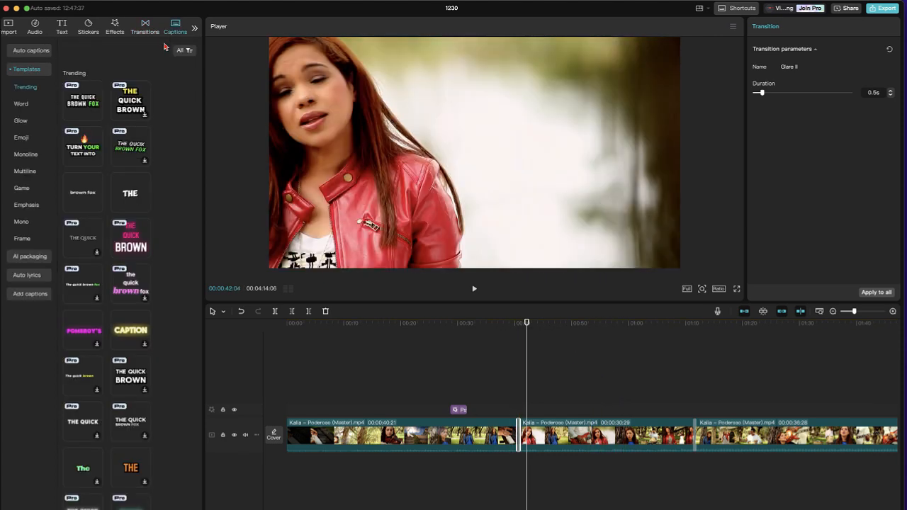
{"action": "mouse_move", "coordinate": [78, 93]}
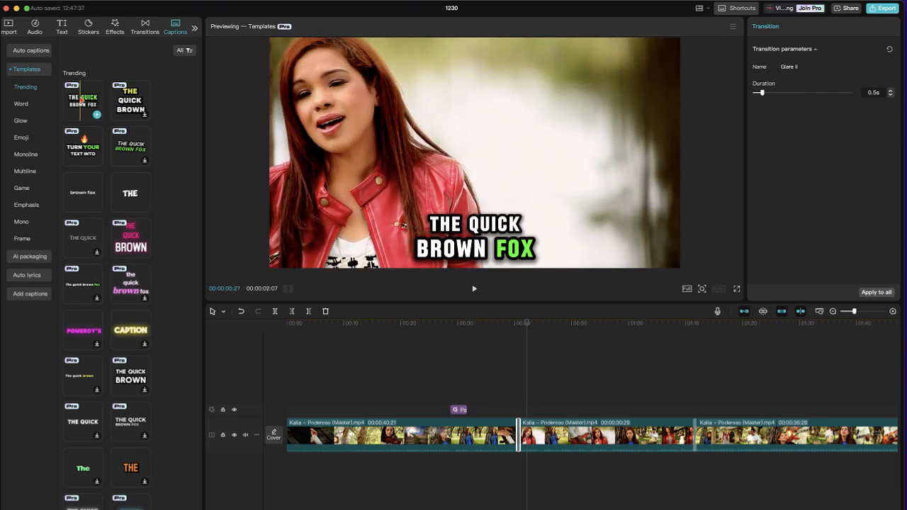
{"action": "left_click_drag", "start_coordinate": [81, 100], "coordinate": [525, 199]}
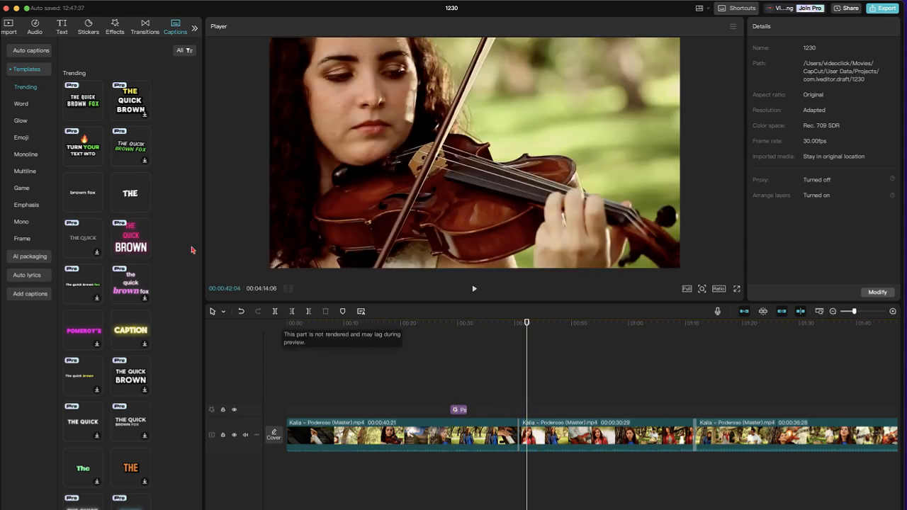
{"action": "left_click_drag", "start_coordinate": [85, 141], "coordinate": [533, 397]}
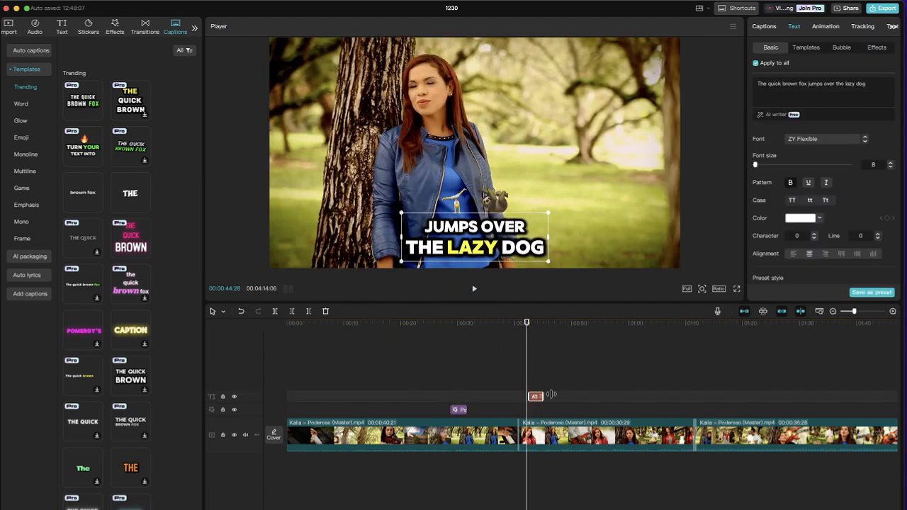
Play back the new caption from about 40 seconds.
{"action": "left_click_drag", "start_coordinate": [527, 323], "coordinate": [517, 326]}
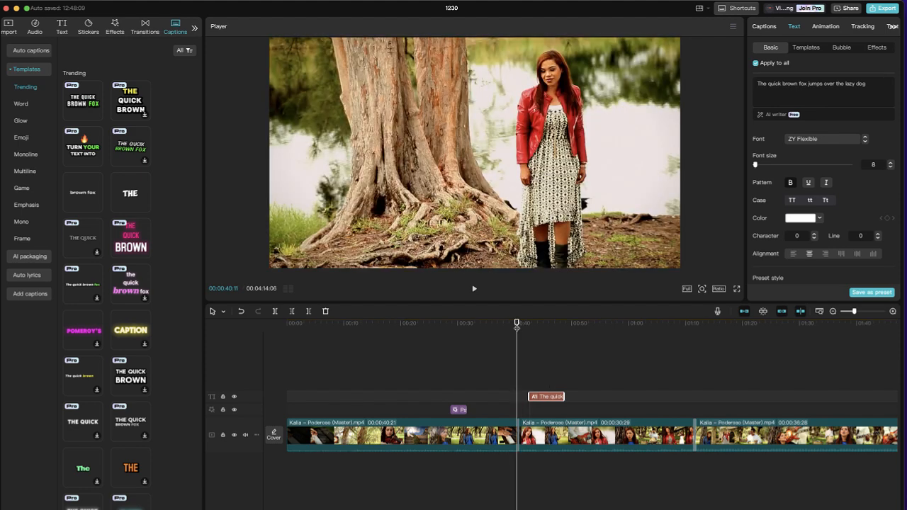
{"action": "key", "text": "space"}
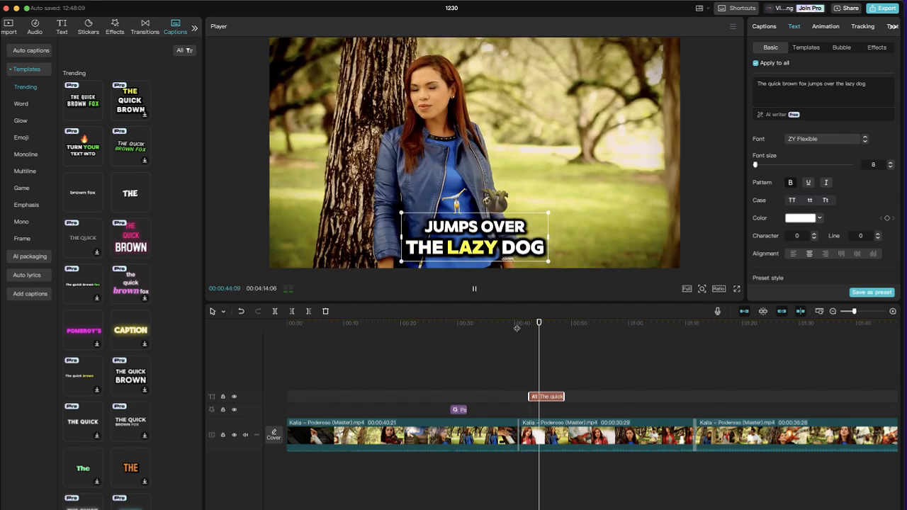
{"action": "key", "text": "space"}
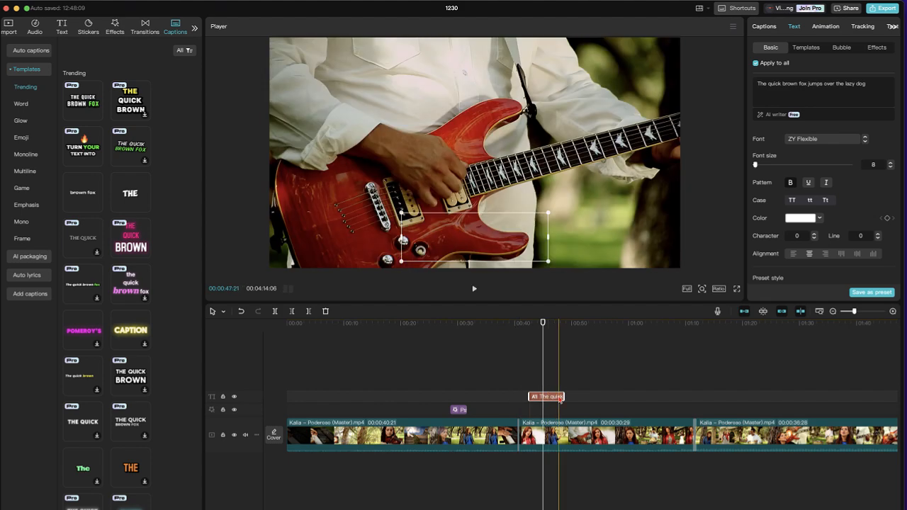
Adjust the caption to span from about 43 to 52 seconds and play it back.
{"action": "left_click_drag", "start_coordinate": [562, 396], "coordinate": [534, 401]}
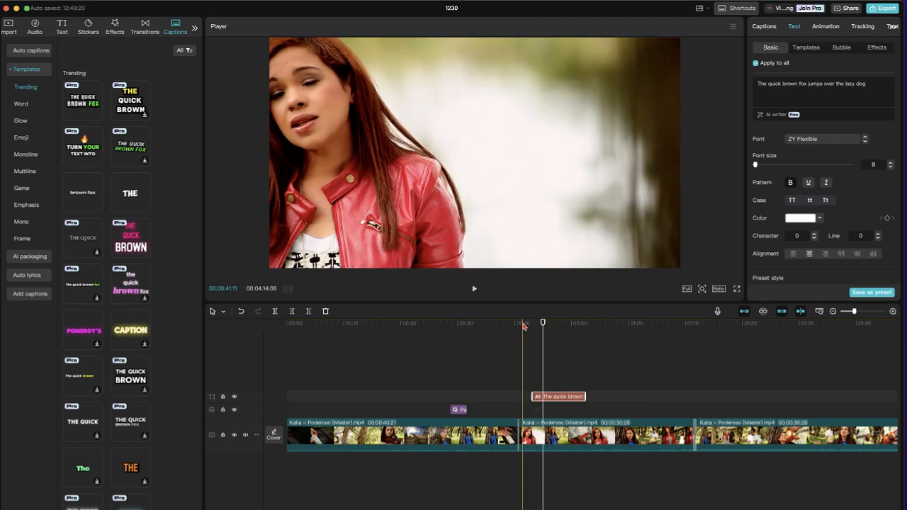
{"action": "left_click", "coordinate": [530, 323]}
{"action": "key", "text": "space"}
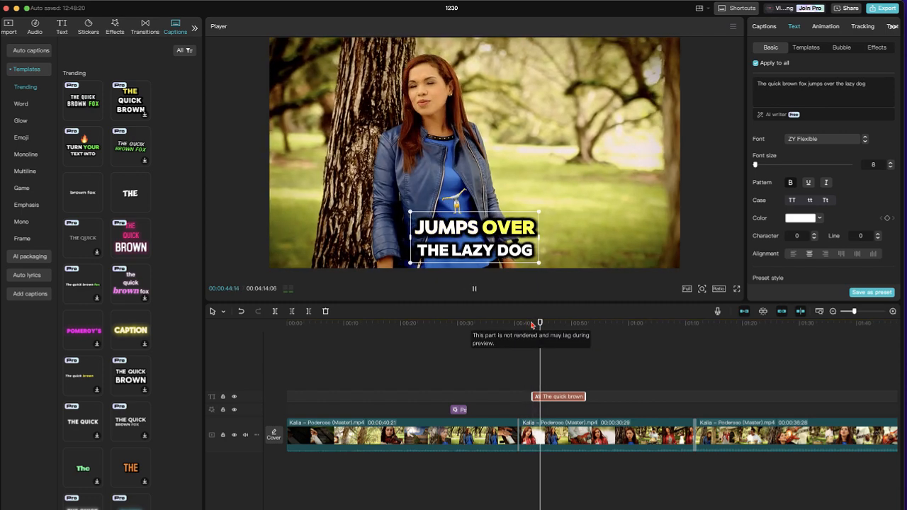
{"action": "key", "text": "space"}
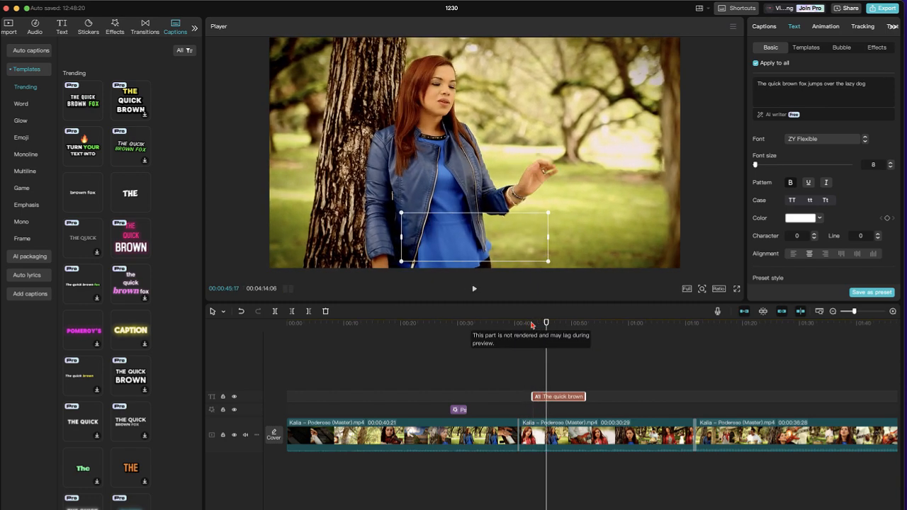
Replace the caption's sample text with "Hello This is my Text CAPITAL LETTERS".
{"action": "left_click", "coordinate": [858, 99]}
{"action": "key", "text": "super+a"}
{"action": "key", "text": "BackSpace"}
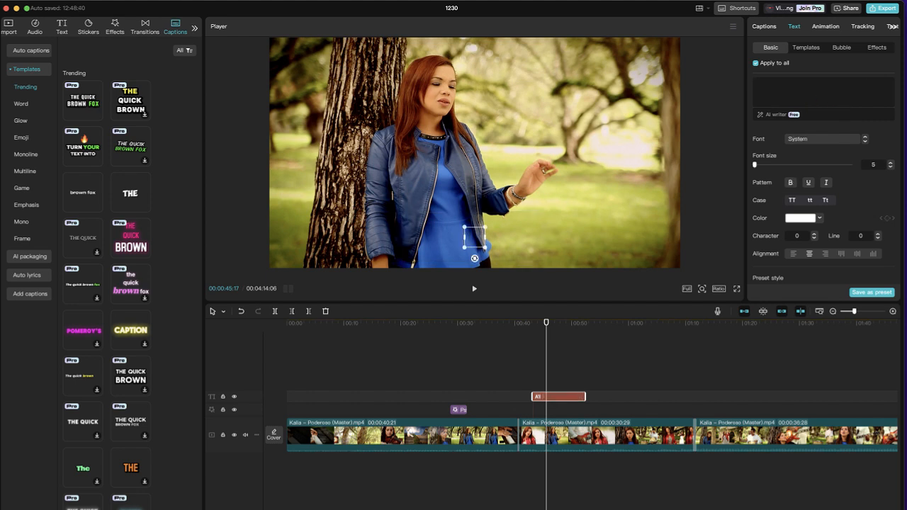
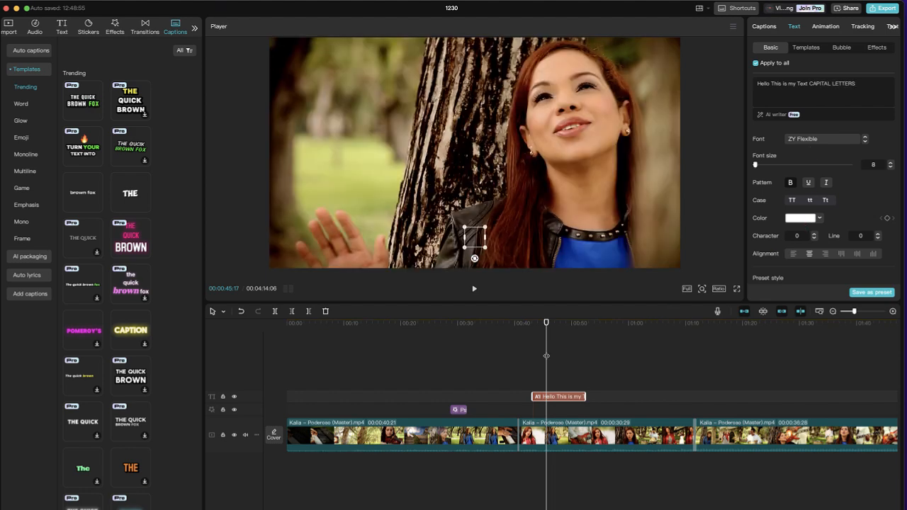
Play back the reworded caption twice, starting shortly before it on the timeline.
{"action": "left_click", "coordinate": [518, 323]}
{"action": "key", "text": "space"}
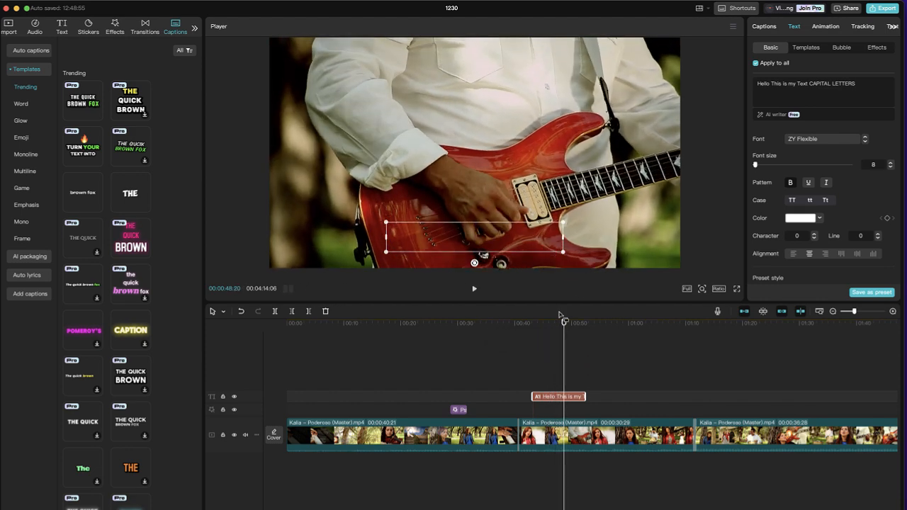
{"action": "left_click_drag", "start_coordinate": [564, 323], "coordinate": [525, 323]}
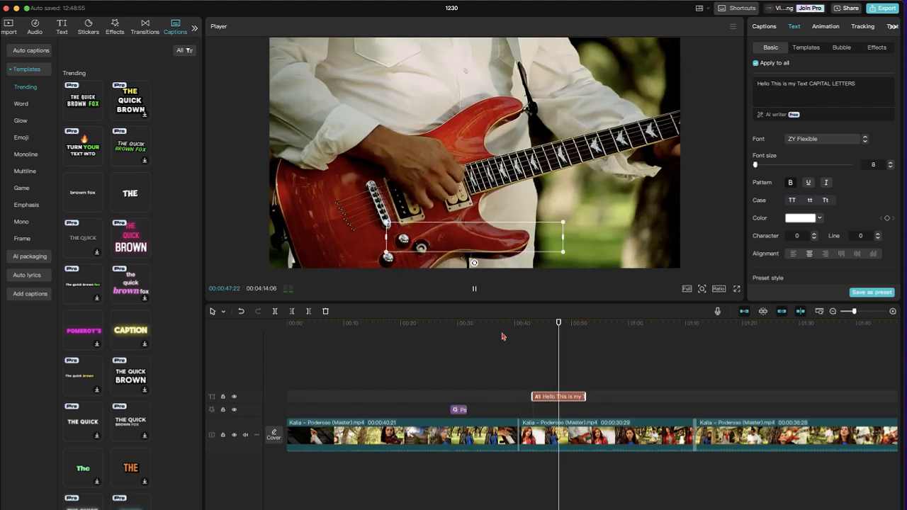
{"action": "key", "text": "space"}
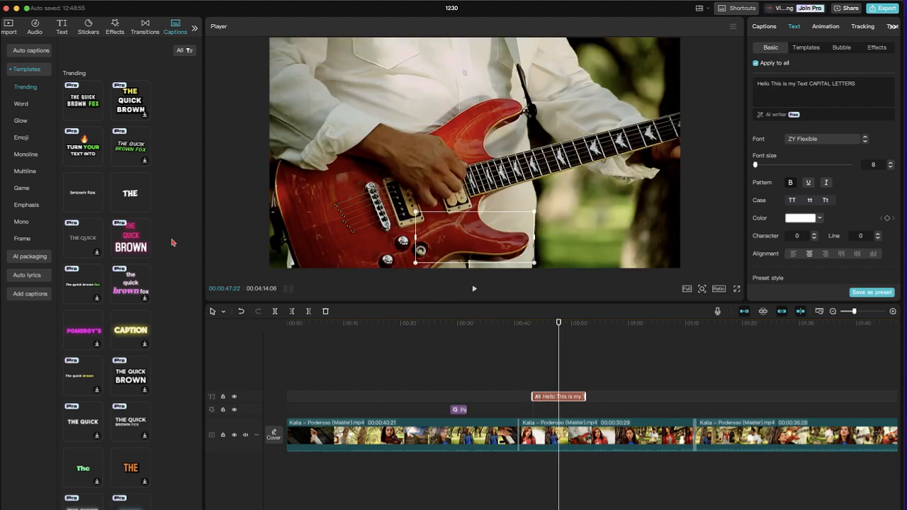
Add the glowing yellow CAPTION template from the Trending templates at about 1:02 and play it back.
{"action": "scroll", "coordinate": [142, 263], "scroll_direction": "down", "scroll_amount": 3}
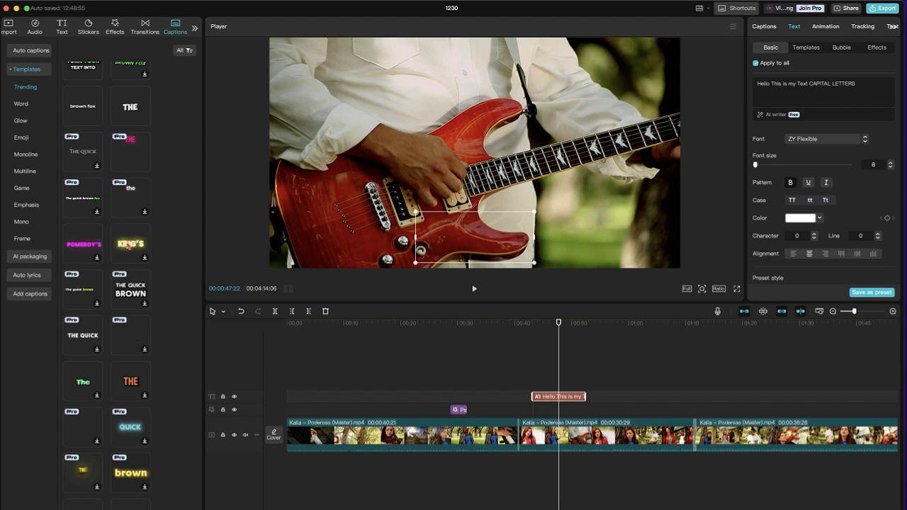
{"action": "left_click_drag", "start_coordinate": [128, 246], "coordinate": [647, 401]}
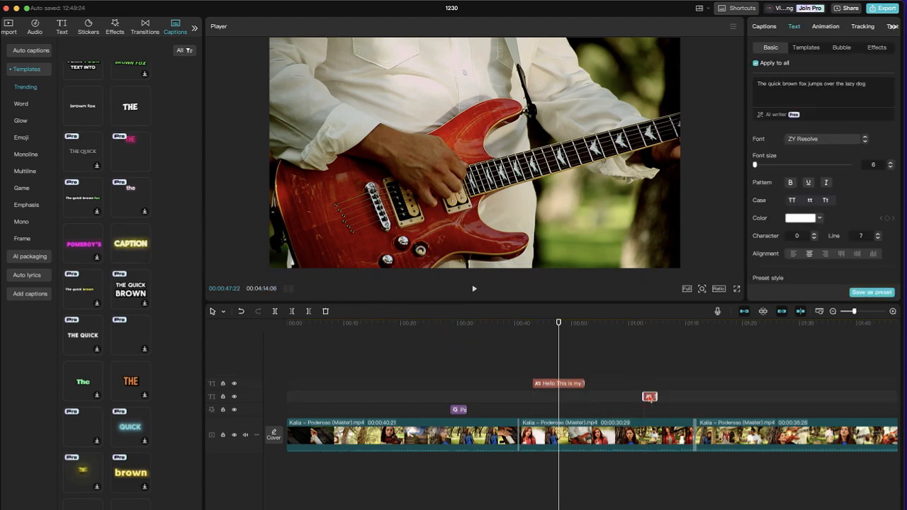
{"action": "key", "text": "space"}
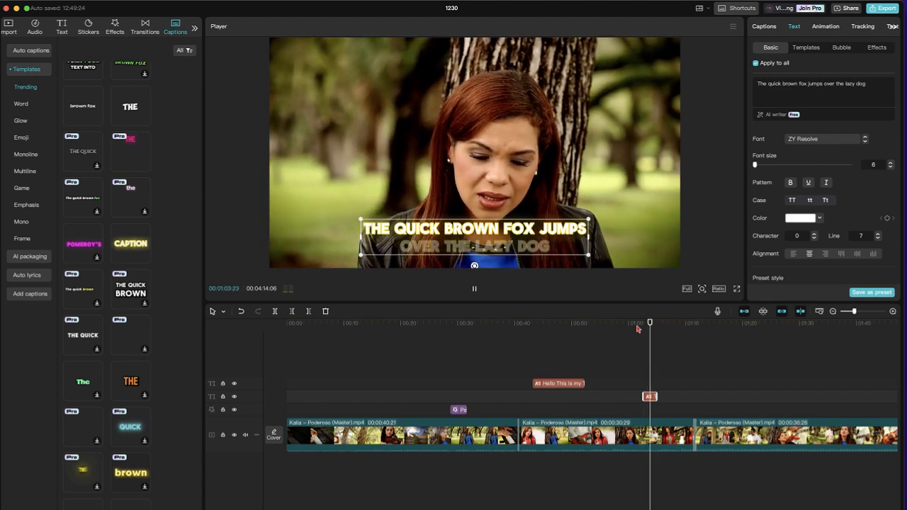
{"action": "key", "text": "space"}
Browse the remaining Trending caption templates and replay the glowing yellow caption from about 1:02.
{"action": "scroll", "coordinate": [73, 118], "scroll_direction": "down", "scroll_amount": 10}
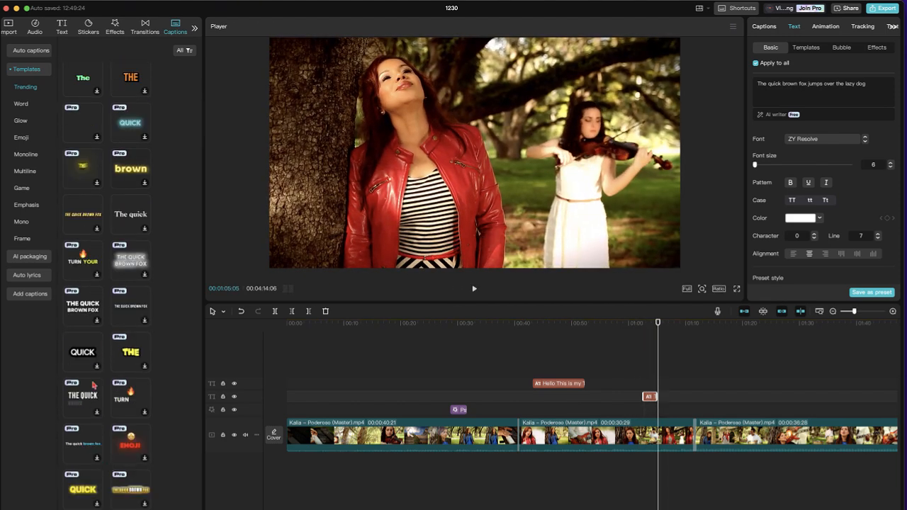
{"action": "scroll", "coordinate": [106, 385], "scroll_direction": "down", "scroll_amount": 5}
{"action": "scroll", "coordinate": [100, 442], "scroll_direction": "up", "scroll_amount": 15}
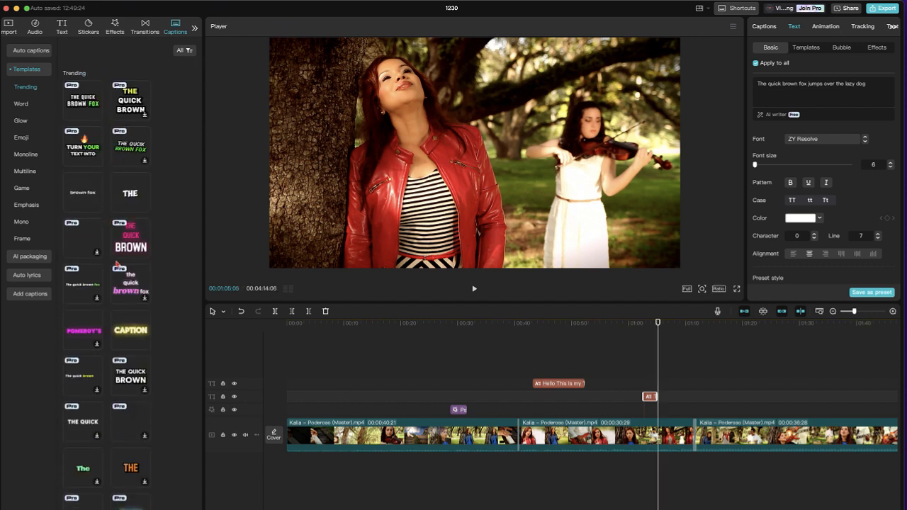
{"action": "left_click", "coordinate": [641, 326]}
{"action": "key", "text": "space"}
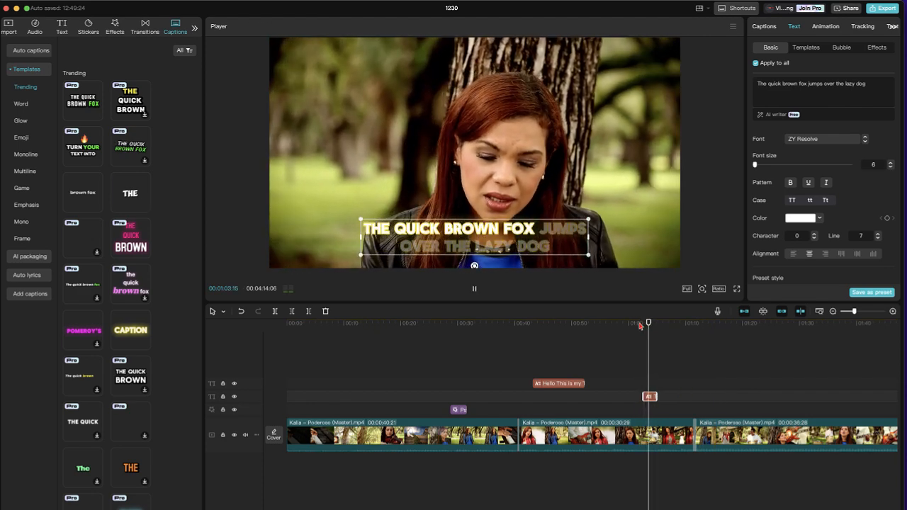
{"action": "key", "text": "space"}
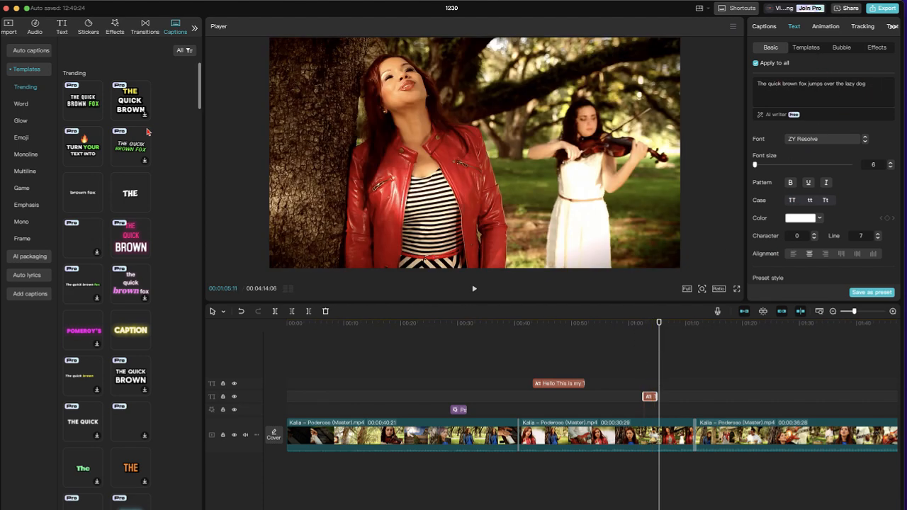
Try the Oppenheimer filter on the third clip of the music video, with the playhead at about 1:18.
{"action": "left_click", "coordinate": [193, 29]}
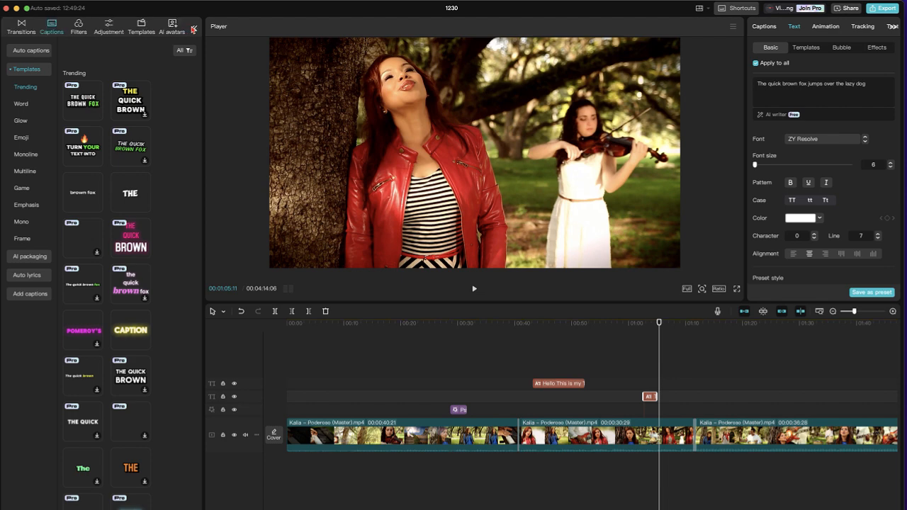
{"action": "left_click", "coordinate": [76, 28]}
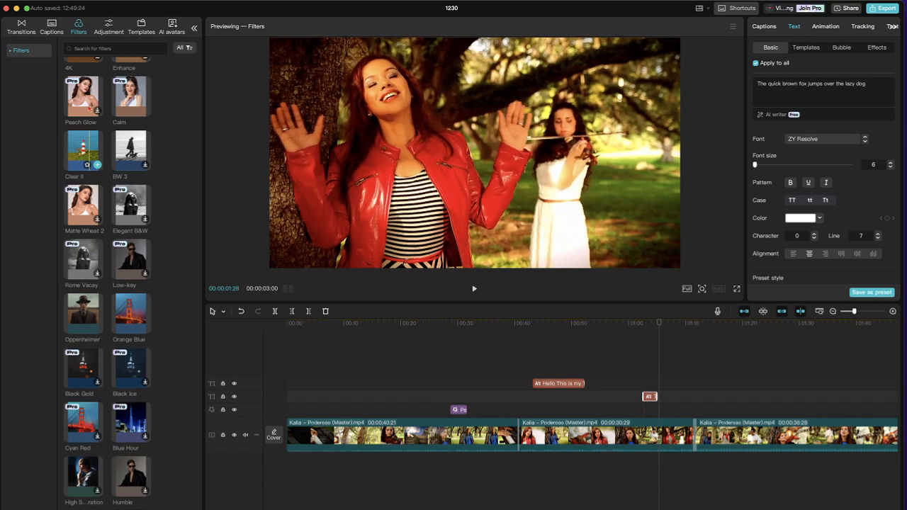
{"action": "left_click", "coordinate": [757, 431]}
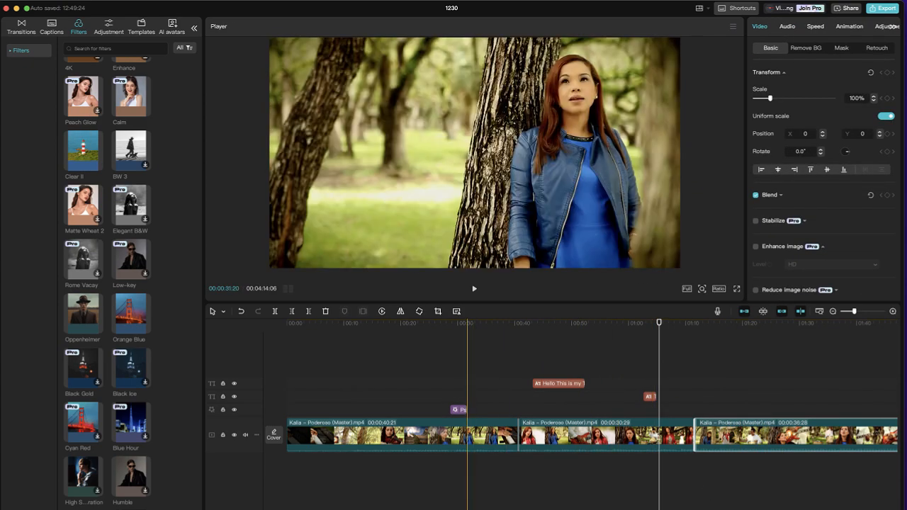
{"action": "scroll", "coordinate": [622, 386], "scroll_direction": "right", "scroll_amount": 5}
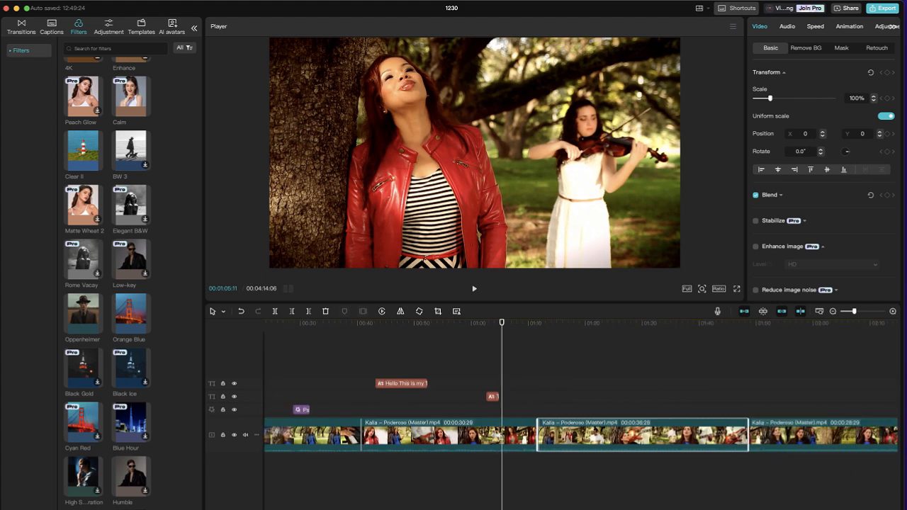
{"action": "left_click", "coordinate": [578, 324]}
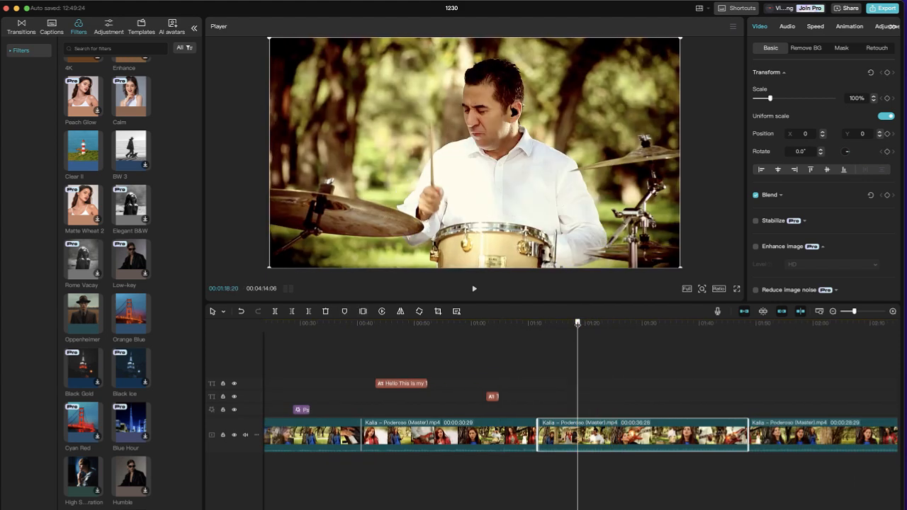
{"action": "mouse_move", "coordinate": [85, 148]}
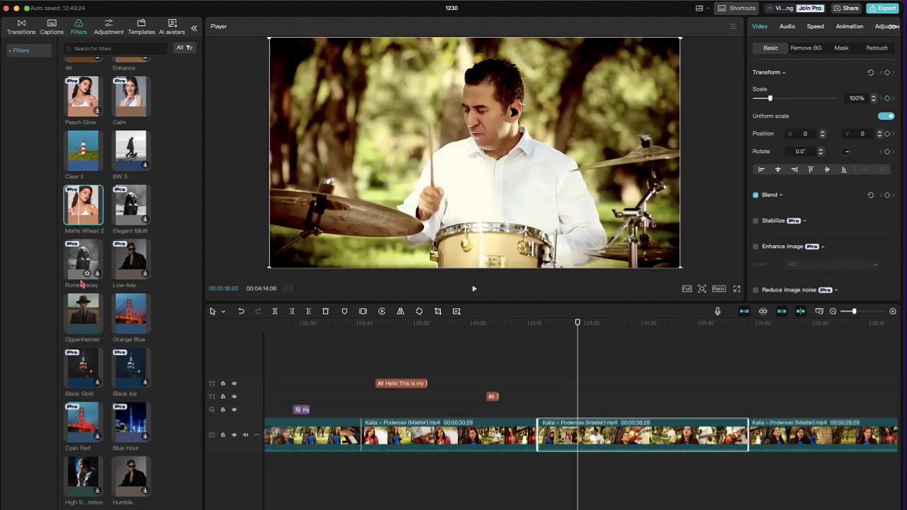
{"action": "left_click_drag", "start_coordinate": [74, 312], "coordinate": [611, 442]}
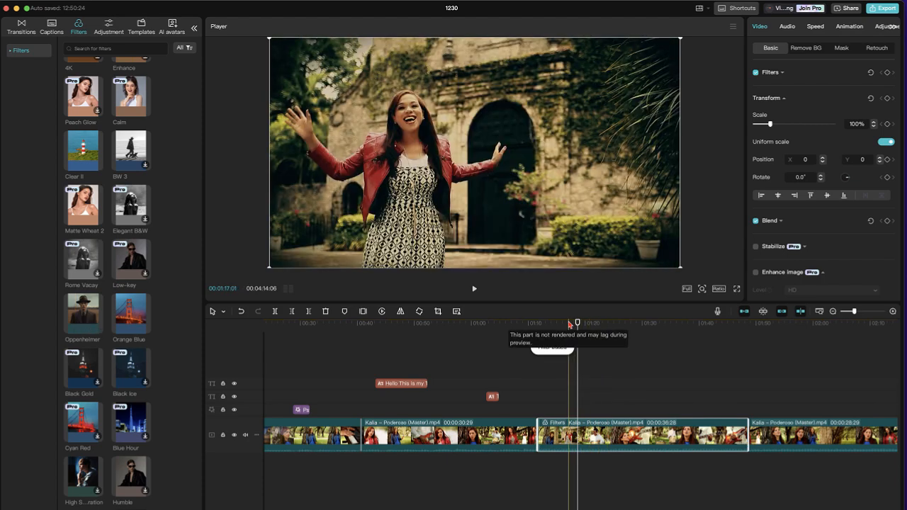
Scrub through the filtered third clip from about 1:14 to 1:26 and undo the Oppenheimer filter.
{"action": "left_click", "coordinate": [555, 325]}
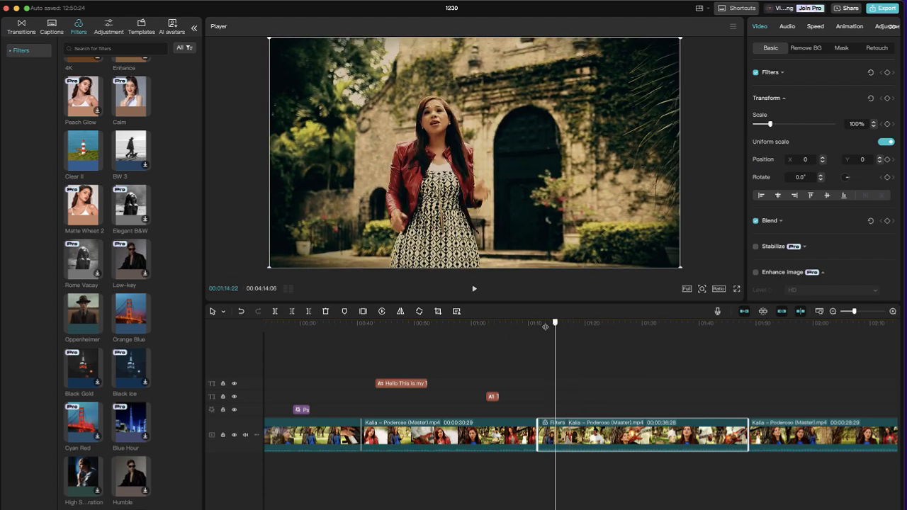
{"action": "left_click_drag", "start_coordinate": [545, 327], "coordinate": [621, 338]}
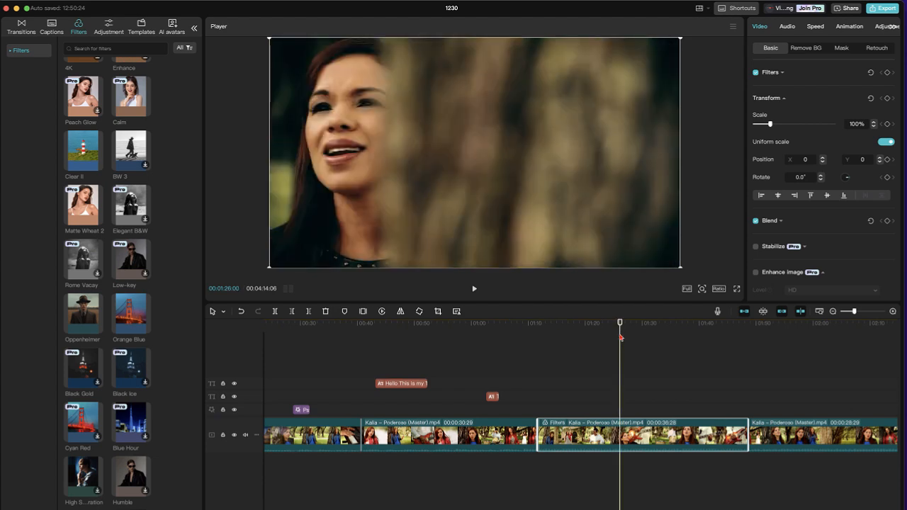
{"action": "key", "text": "super+z"}
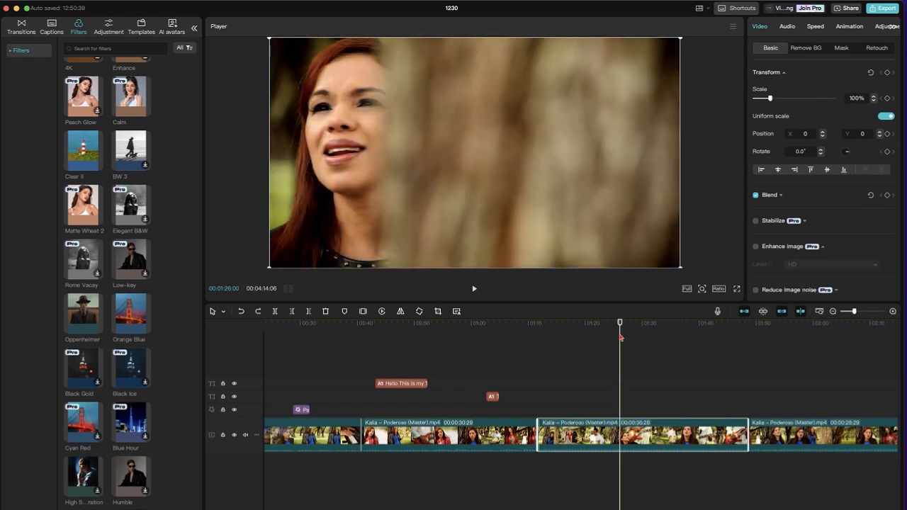
Try the Orange Blue filter on the third clip and play the clip back from about 1:12.
{"action": "mouse_move", "coordinate": [79, 310]}
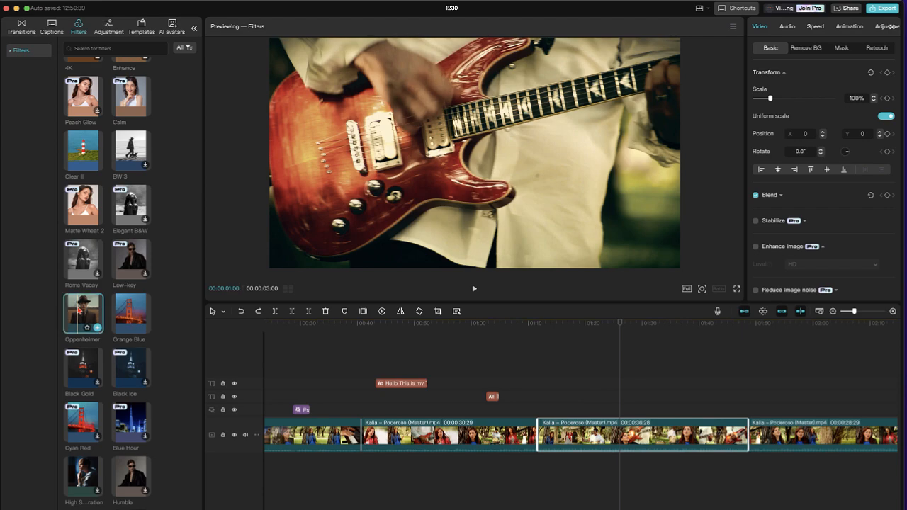
{"action": "mouse_move", "coordinate": [135, 312]}
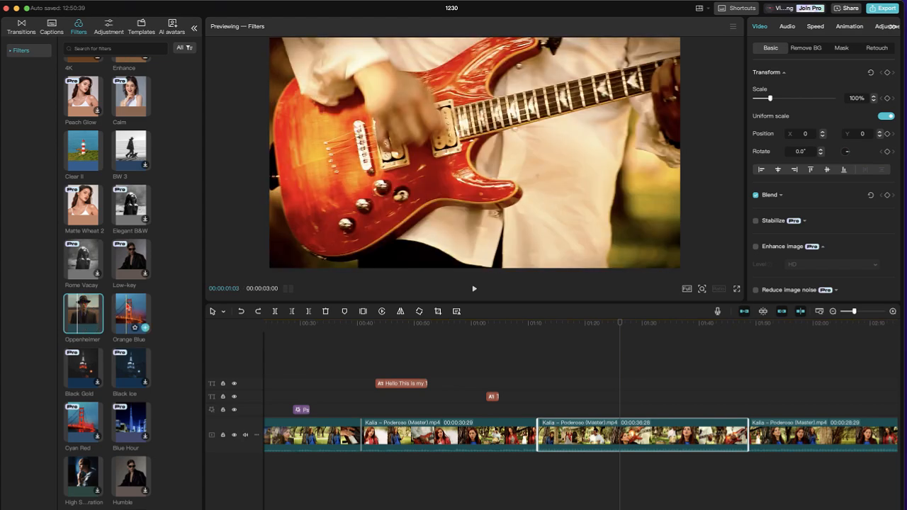
{"action": "left_click_drag", "start_coordinate": [130, 305], "coordinate": [627, 424]}
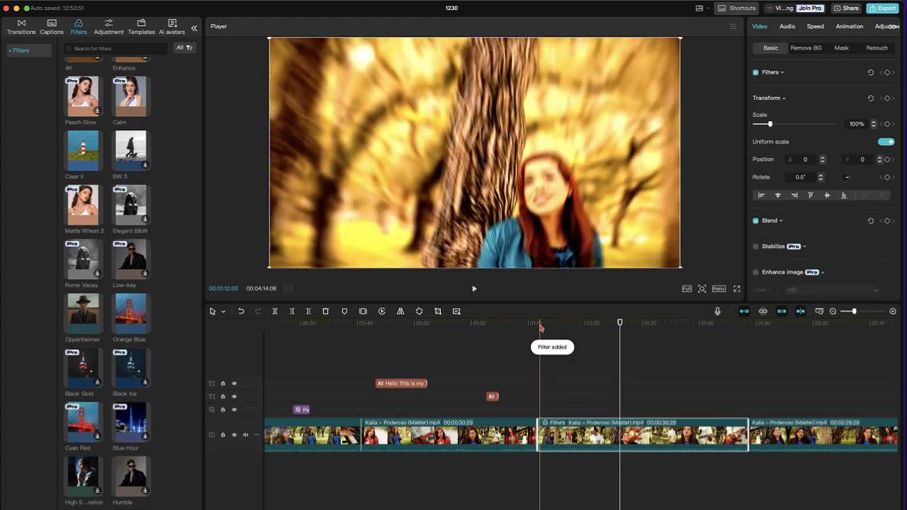
{"action": "left_click", "coordinate": [540, 327]}
{"action": "key", "text": "space"}
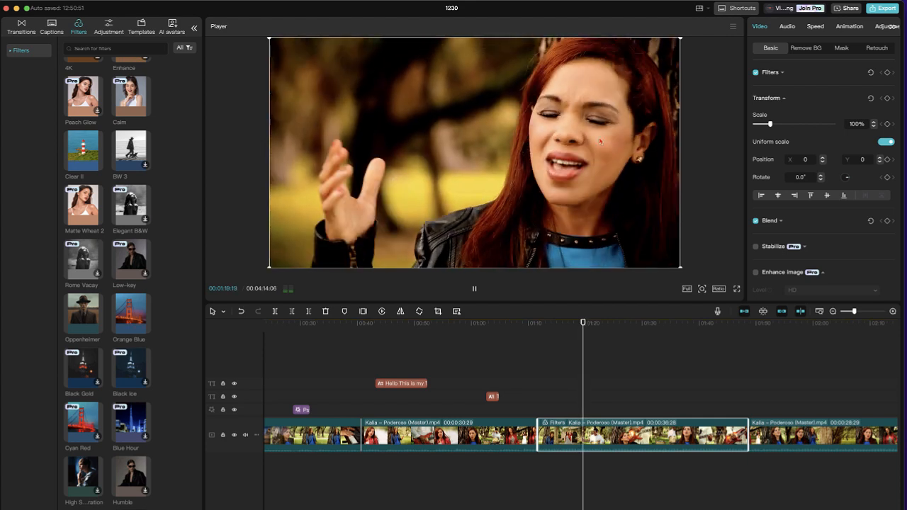
Compare the unfiltered footage at about 1:52 with the third clip at about 1:40, and undo the Orange Blue filter.
{"action": "left_click", "coordinate": [771, 327]}
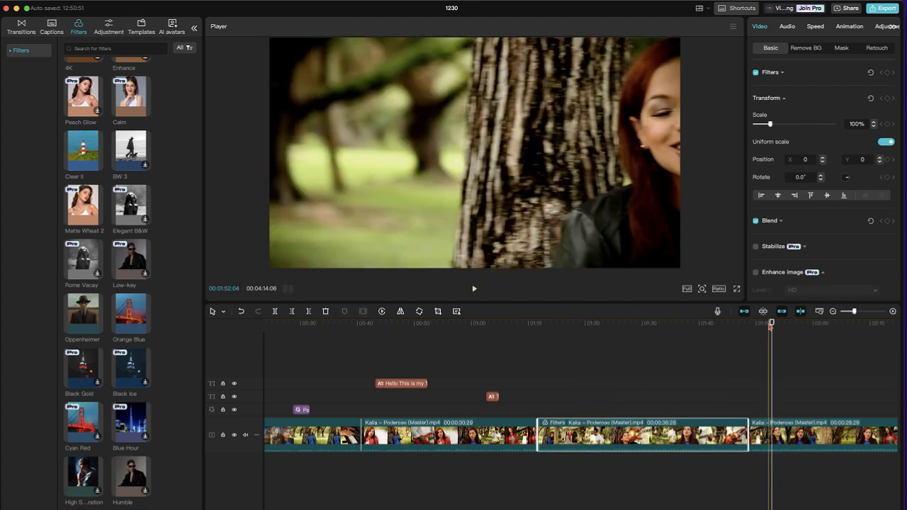
{"action": "left_click_drag", "start_coordinate": [771, 325], "coordinate": [702, 326]}
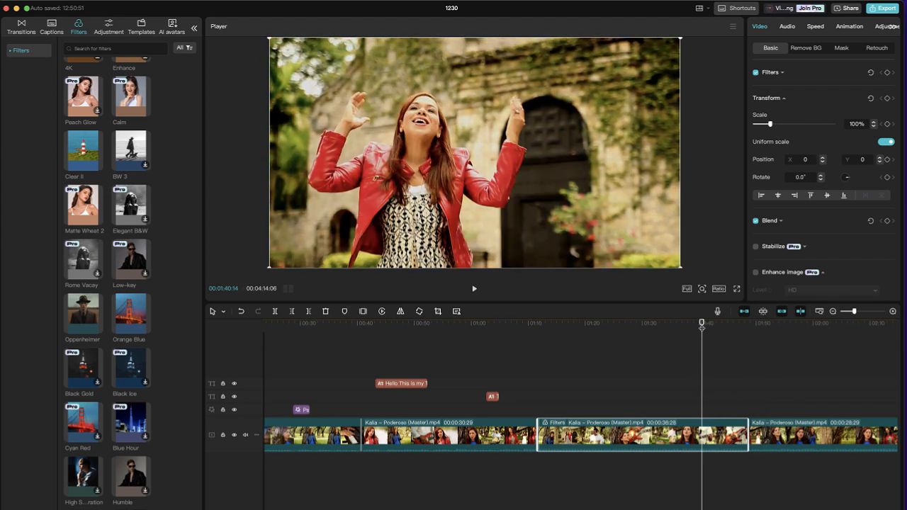
{"action": "key", "text": "ctrl+z"}
Preview the Blue Hour filter, apply it to the third clip and scrub through the result.
{"action": "scroll", "coordinate": [117, 299], "scroll_direction": "down", "scroll_amount": 2}
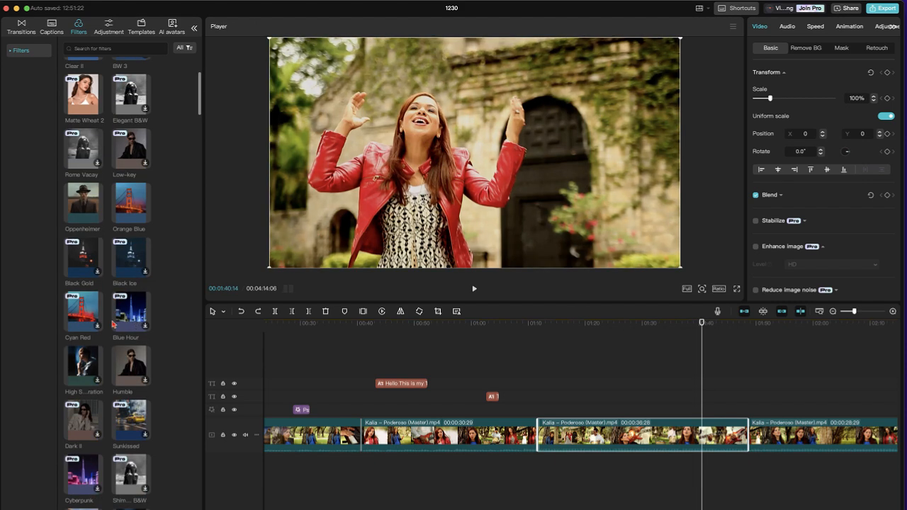
{"action": "left_click", "coordinate": [130, 312]}
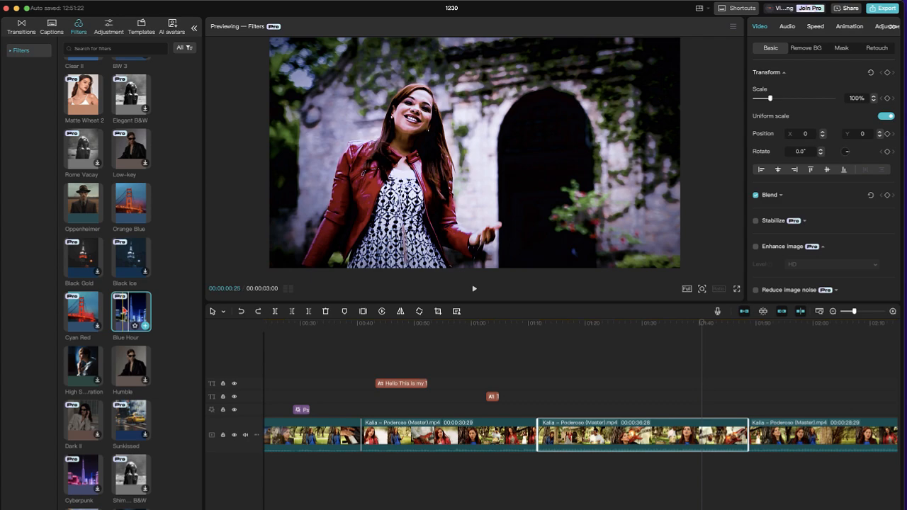
{"action": "left_click_drag", "start_coordinate": [123, 312], "coordinate": [638, 440]}
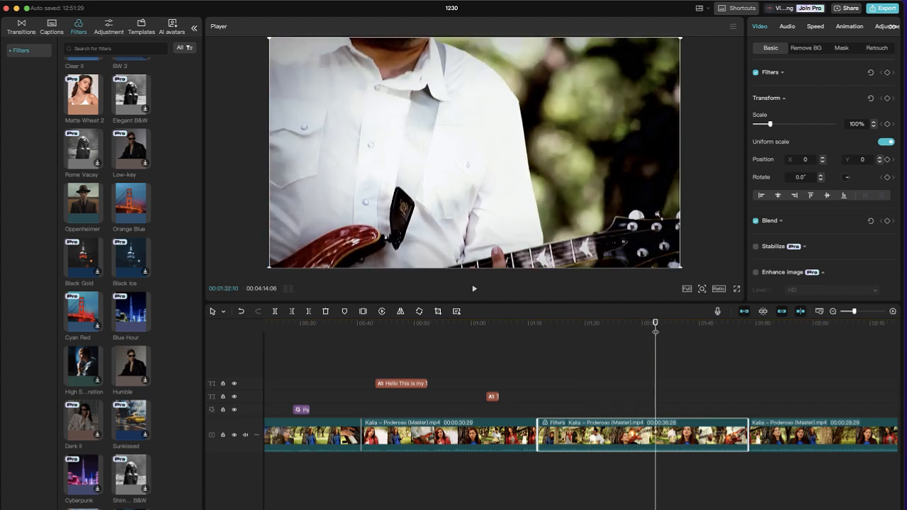
{"action": "left_click", "coordinate": [556, 326]}
{"action": "left_click_drag", "start_coordinate": [614, 326], "coordinate": [636, 327]}
Scrub the filtered clip to about 1:40 and preview more filters on it, including Blue Grey, Quality I, Moody Fall and Vivid.
{"action": "scroll", "coordinate": [131, 319], "scroll_direction": "down", "scroll_amount": 5}
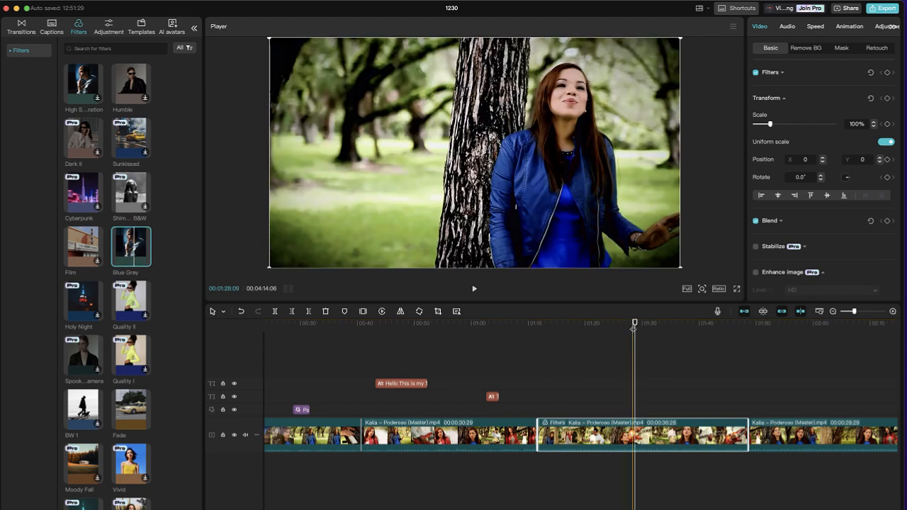
{"action": "left_click_drag", "start_coordinate": [634, 325], "coordinate": [704, 338]}
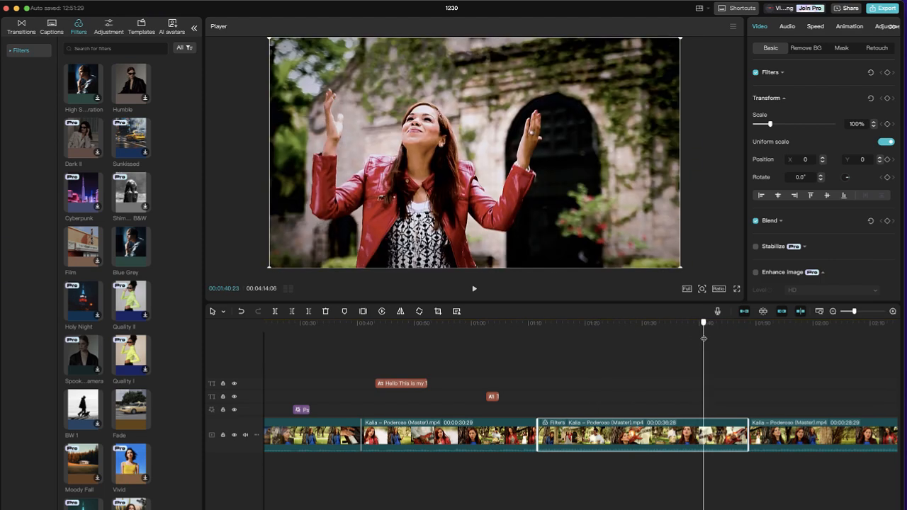
{"action": "mouse_move", "coordinate": [139, 253]}
{"action": "mouse_move", "coordinate": [133, 355]}
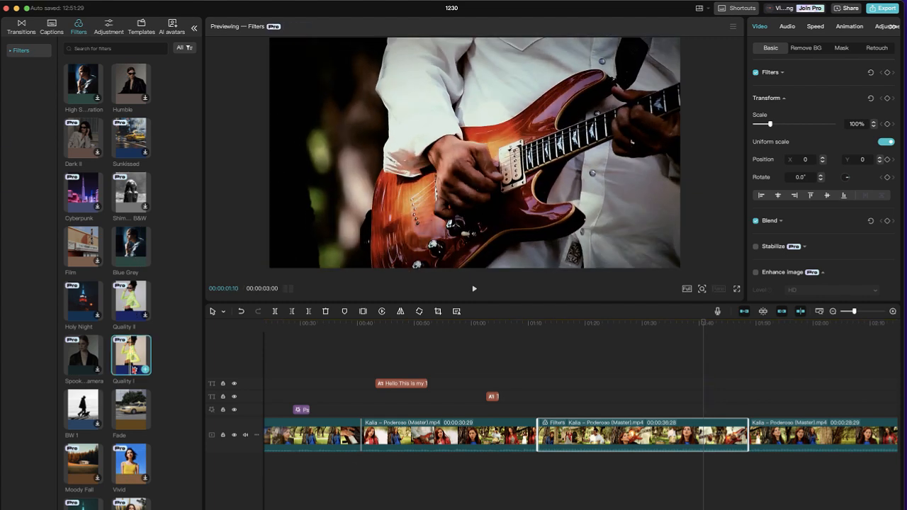
{"action": "mouse_move", "coordinate": [138, 418]}
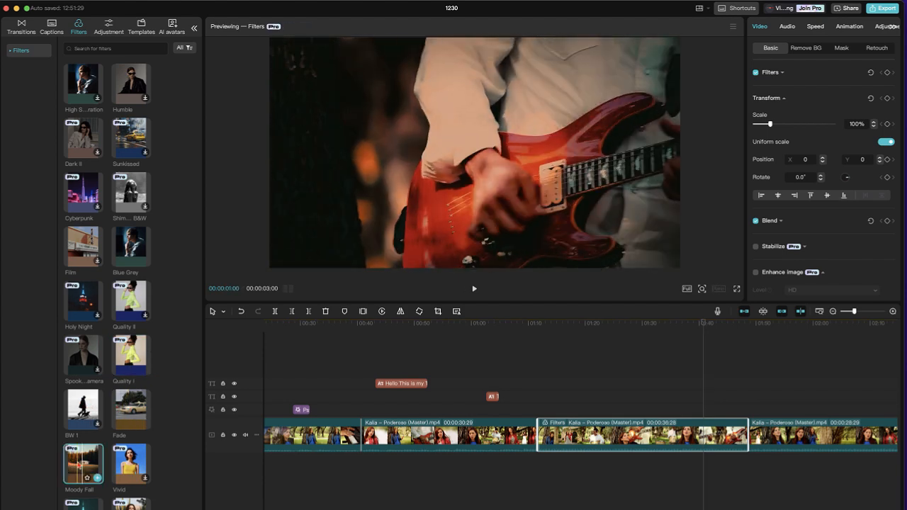
{"action": "left_click", "coordinate": [128, 461]}
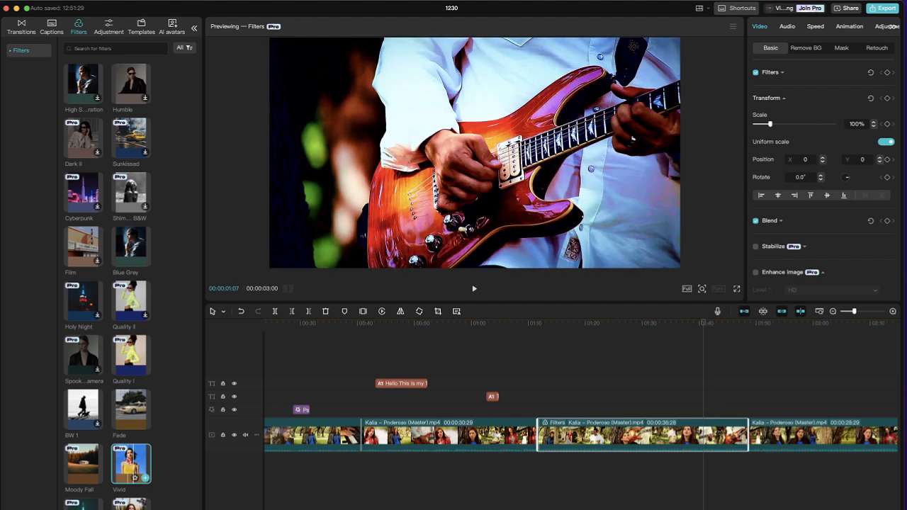
{"action": "left_click", "coordinate": [145, 478]}
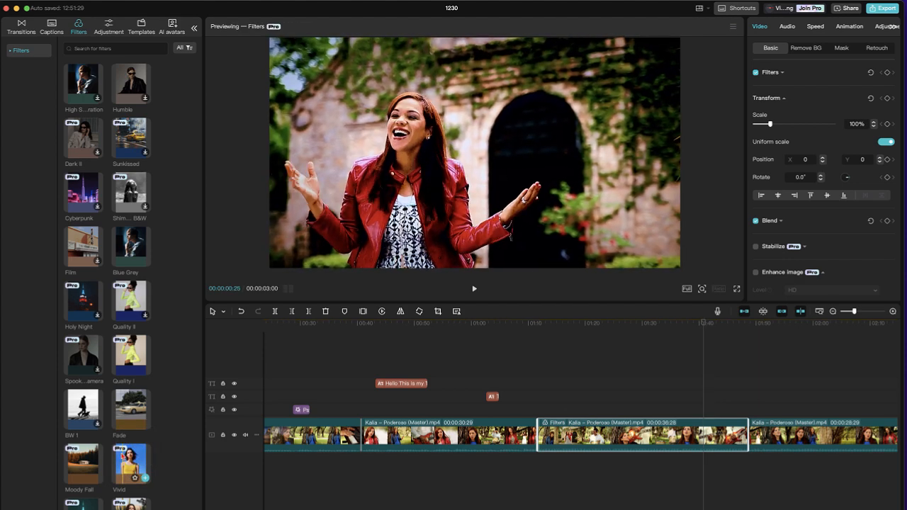
{"action": "left_click", "coordinate": [632, 369]}
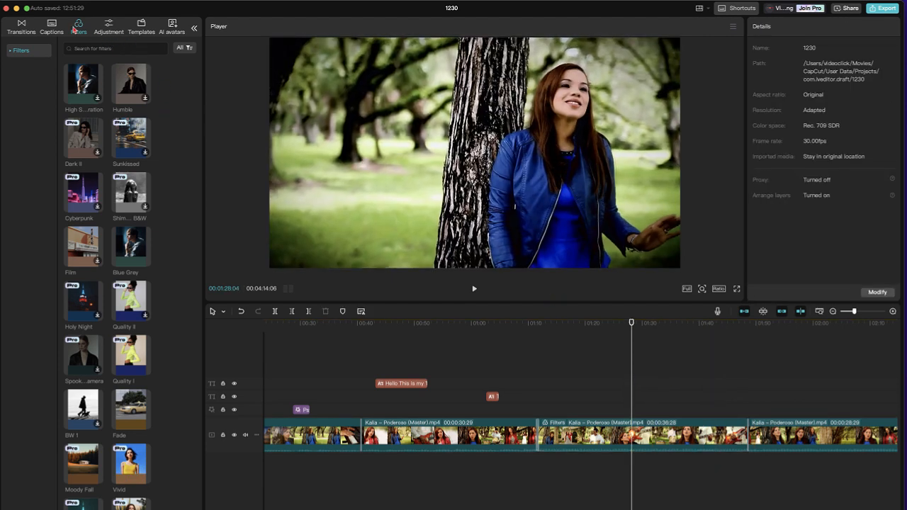
Look at the custom adjustment option and delete the filtered third clip from the timeline.
{"action": "left_click", "coordinate": [108, 27]}
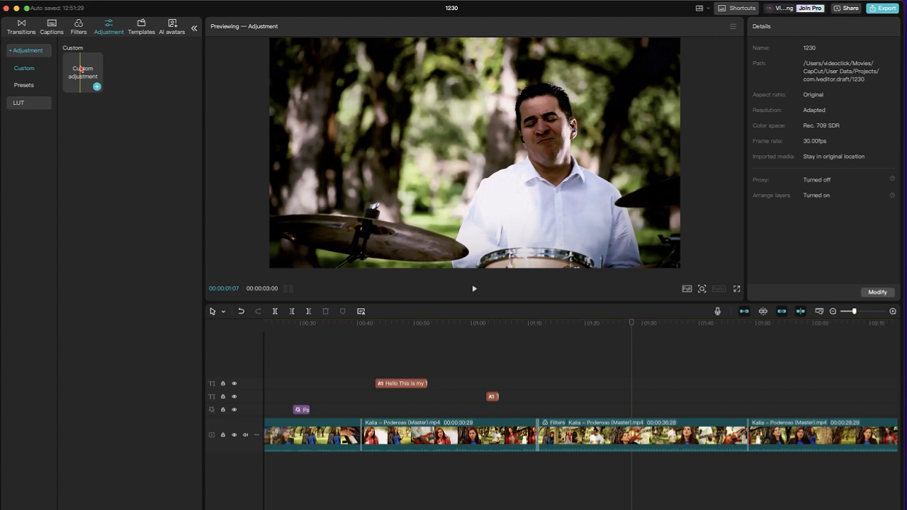
{"action": "left_click", "coordinate": [614, 432]}
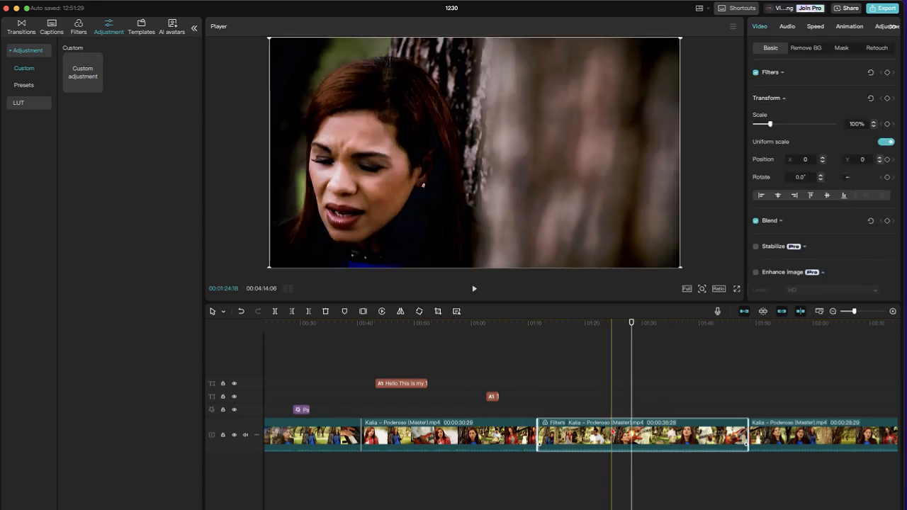
{"action": "key", "text": "Delete"}
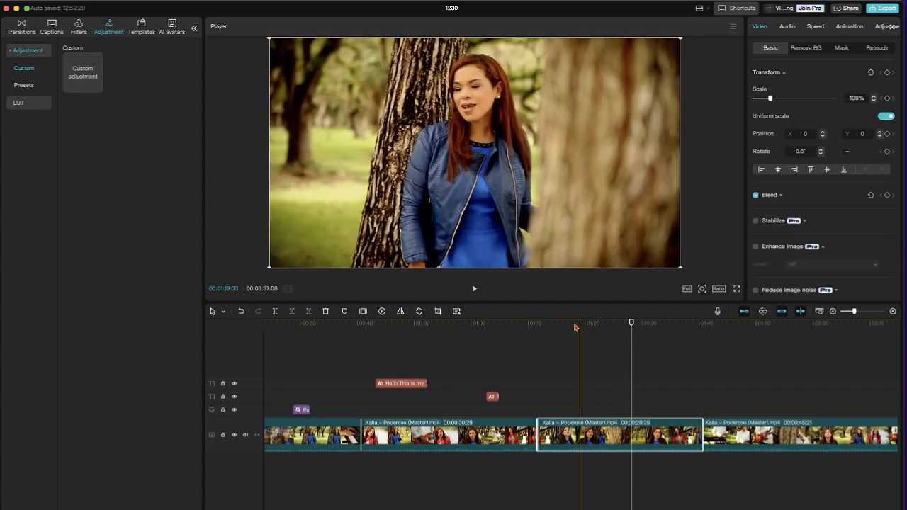
Play back the current third clip from its start and again from about 1:21.
{"action": "left_click", "coordinate": [542, 324]}
{"action": "key", "text": "space"}
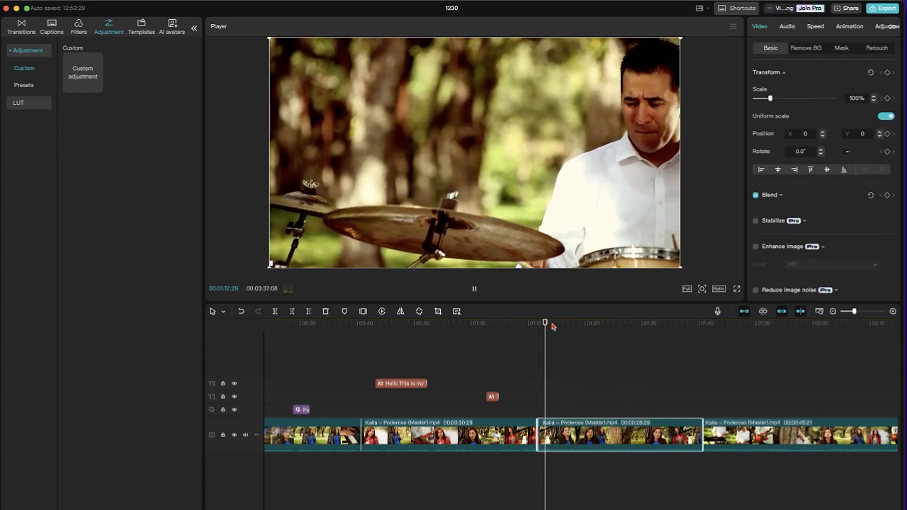
{"action": "left_click", "coordinate": [595, 325]}
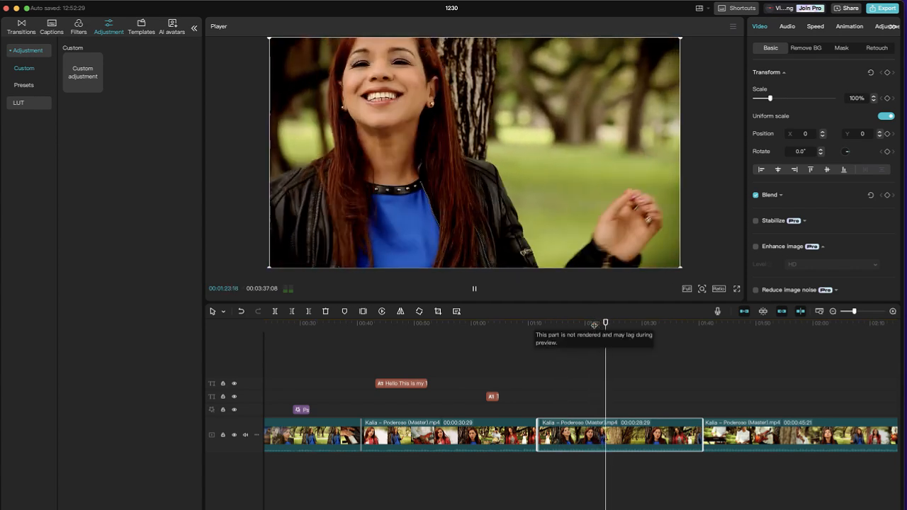
{"action": "key", "text": "space"}
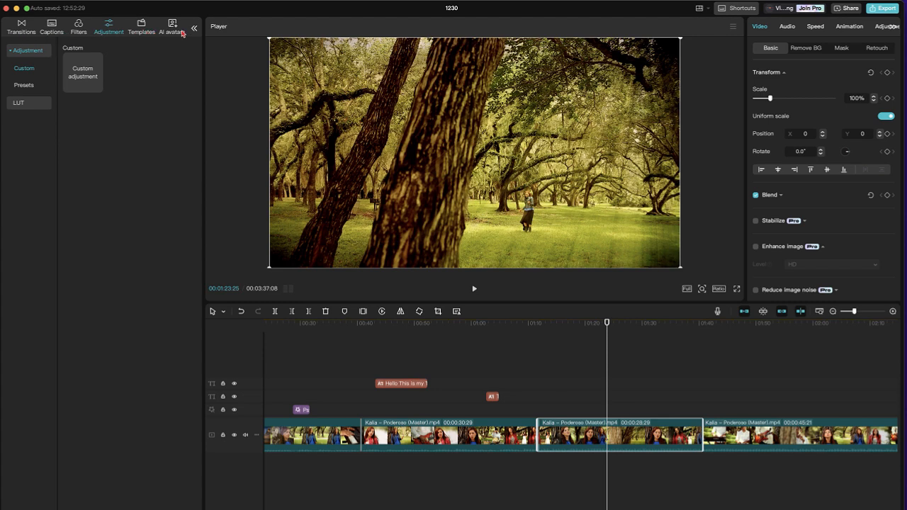
Insert the gradient Product Review template from the Intro templates at the very start of the video track.
{"action": "left_click", "coordinate": [142, 28]}
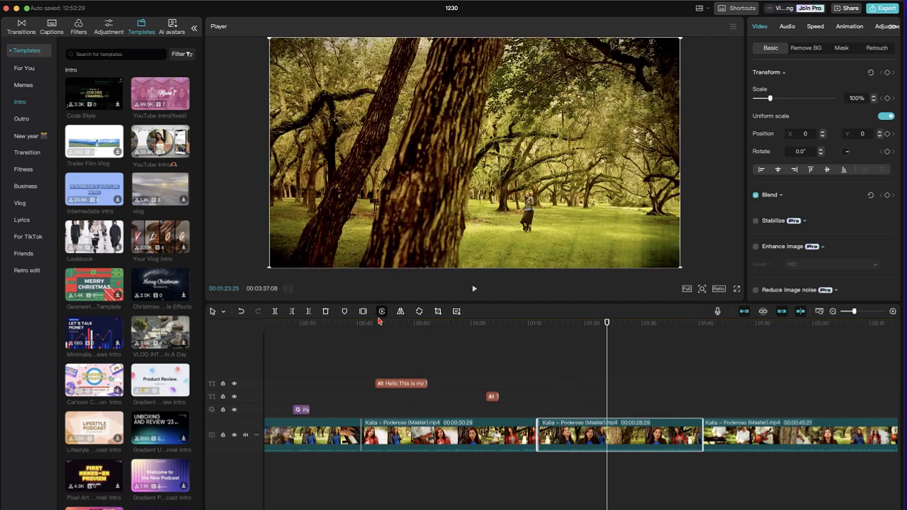
{"action": "left_click_drag", "start_coordinate": [352, 322], "coordinate": [260, 339]}
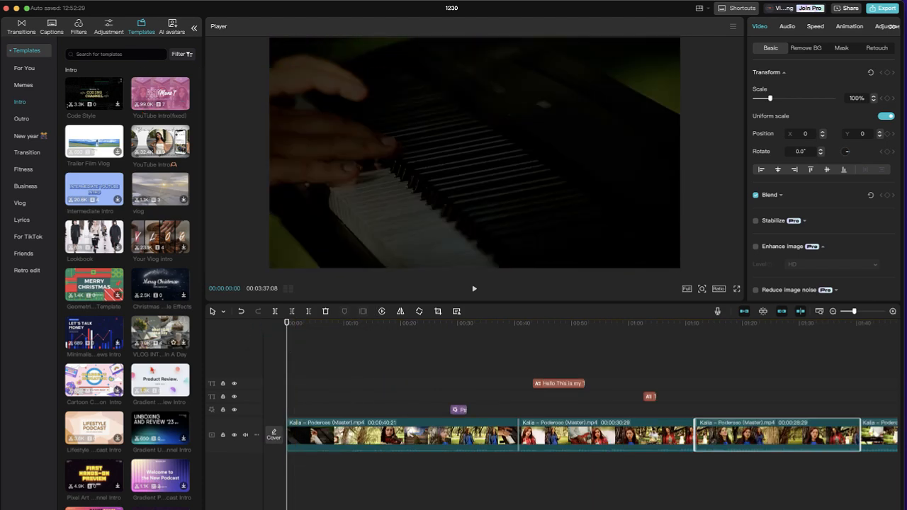
{"action": "left_click_drag", "start_coordinate": [153, 381], "coordinate": [292, 440]}
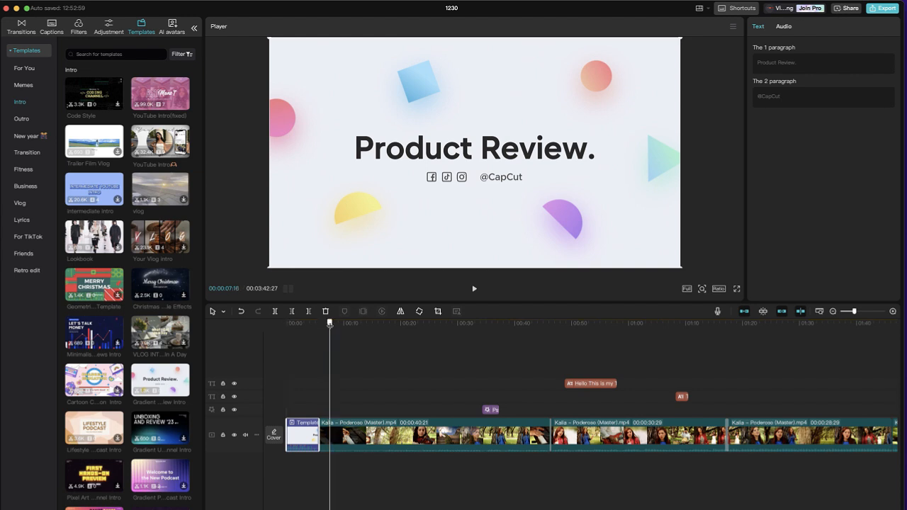
Play the Product Review intro from the start and change its heading to "MY YOUTUBE CHANNEL".
{"action": "left_click", "coordinate": [286, 324]}
{"action": "key", "text": "space"}
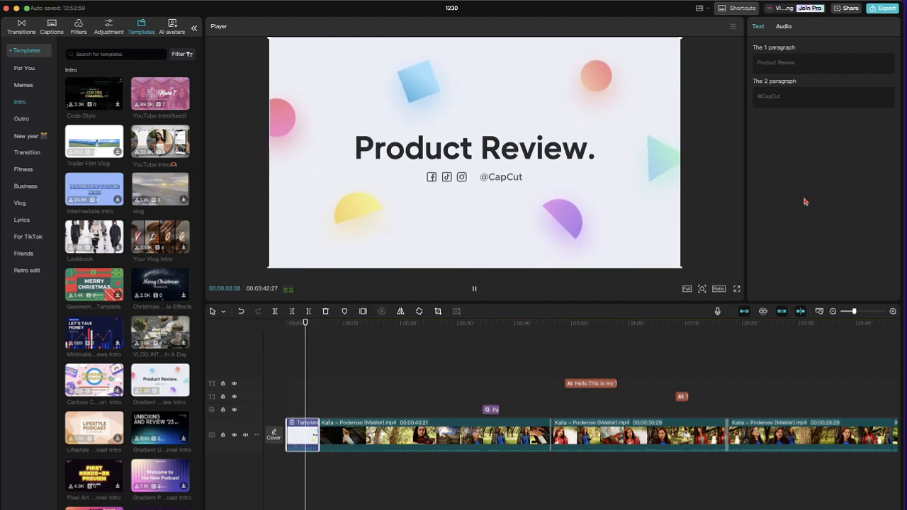
{"action": "double_click", "coordinate": [500, 156]}
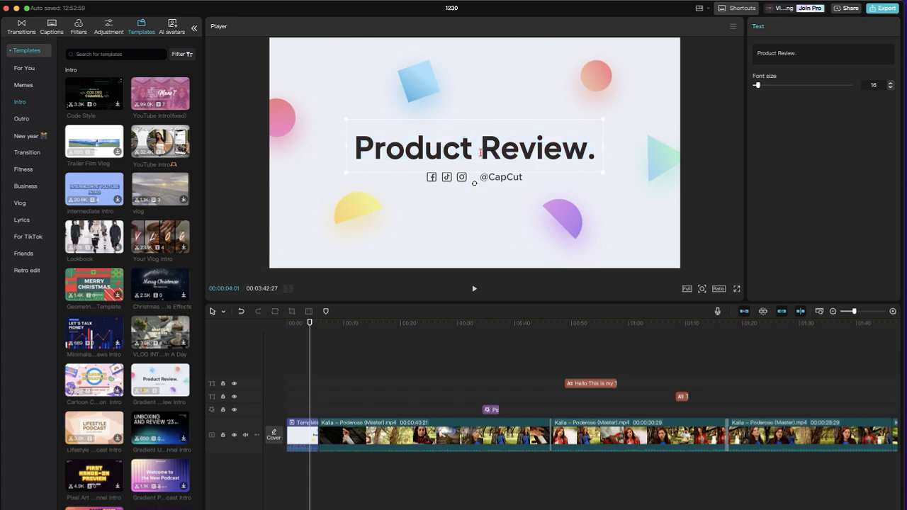
{"action": "left_click_drag", "start_coordinate": [806, 56], "coordinate": [741, 59]}
{"action": "type", "text": "MY"}
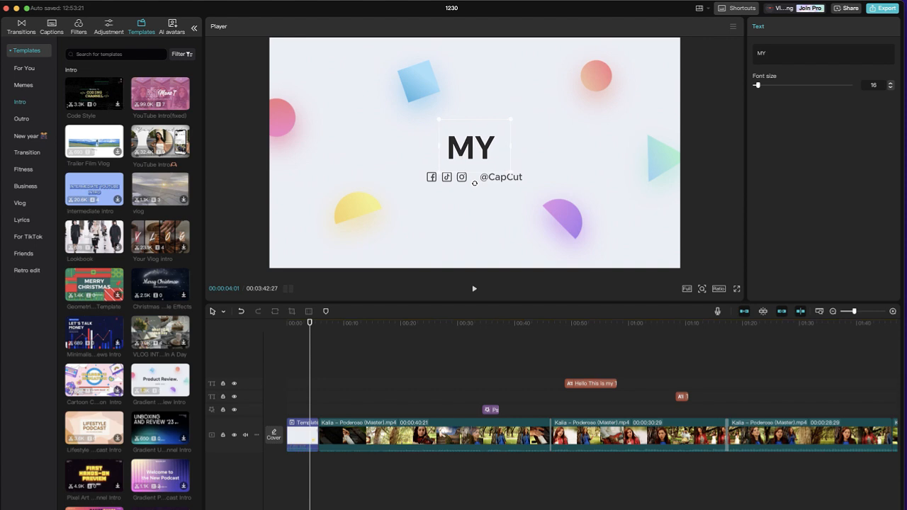
{"action": "type", "text": " YOUTUBE C"}
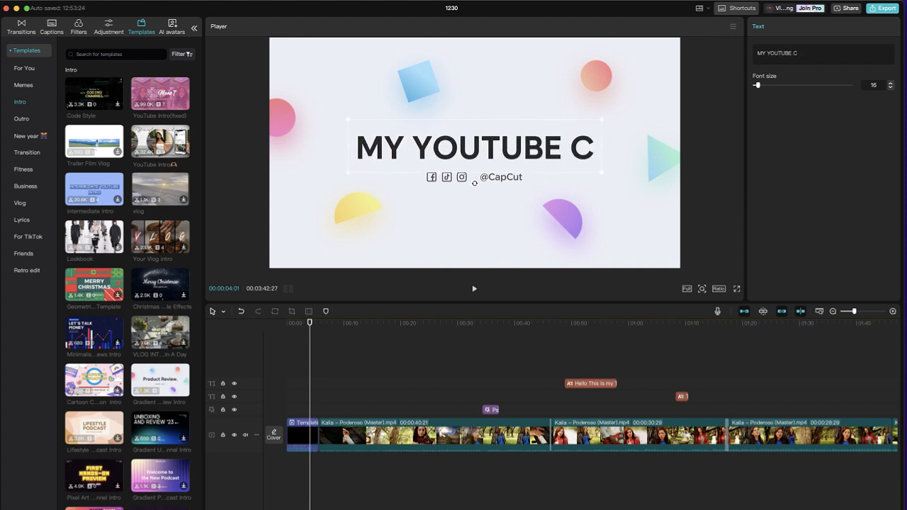
{"action": "type", "text": "HANNEL"}
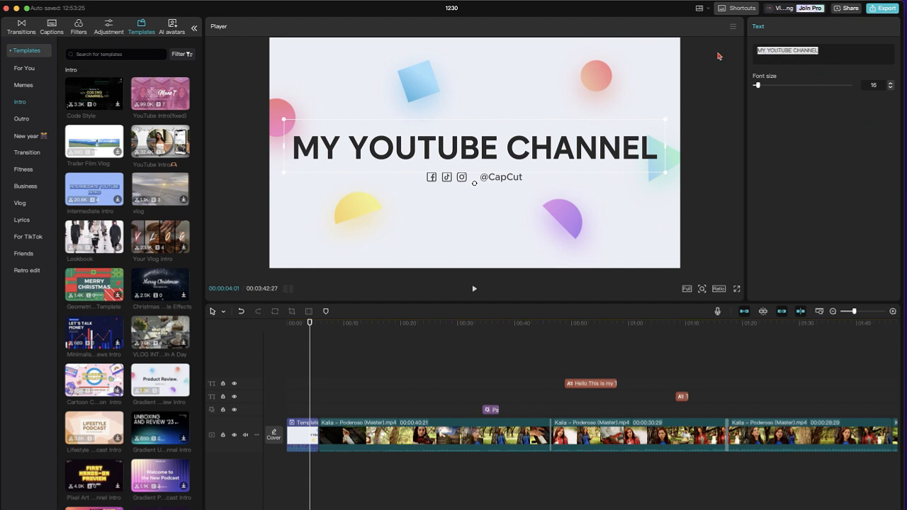
Reduce the intro heading's font size to 5 and move the heading down out of the frame.
{"action": "left_click_drag", "start_coordinate": [757, 86], "coordinate": [758, 86]}
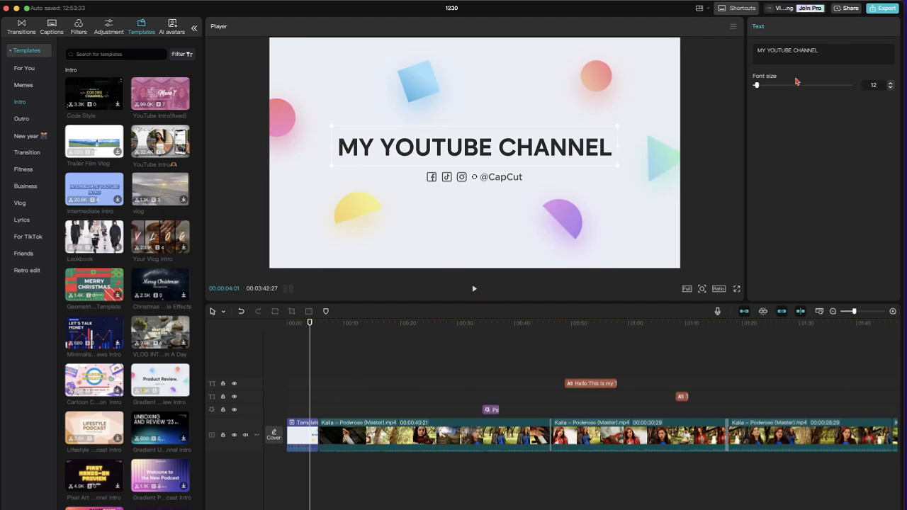
{"action": "left_click_drag", "start_coordinate": [757, 86], "coordinate": [744, 85]}
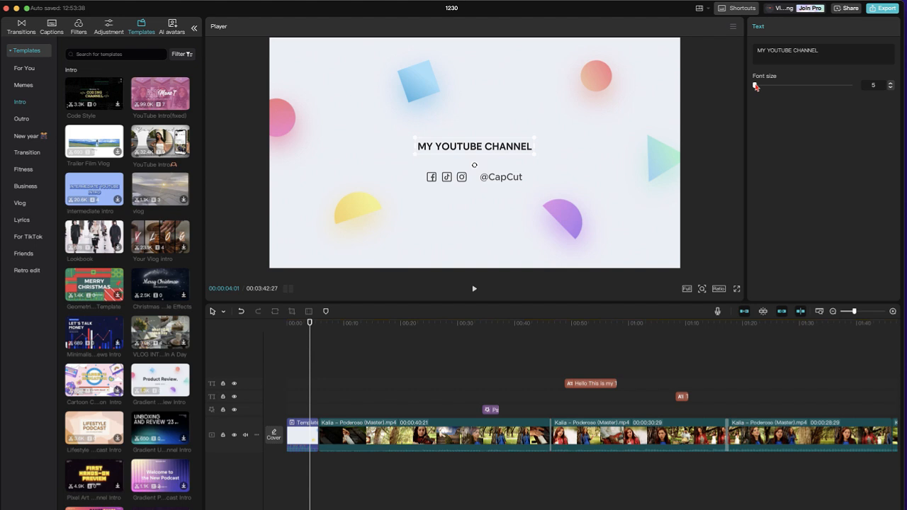
{"action": "mouse_move", "coordinate": [755, 86]}
{"action": "left_mouse_down"}
{"action": "mouse_move", "coordinate": [831, 86]}
{"action": "mouse_move", "coordinate": [755, 86]}
{"action": "left_mouse_up"}
{"action": "left_click_drag", "start_coordinate": [497, 148], "coordinate": [494, 279]}
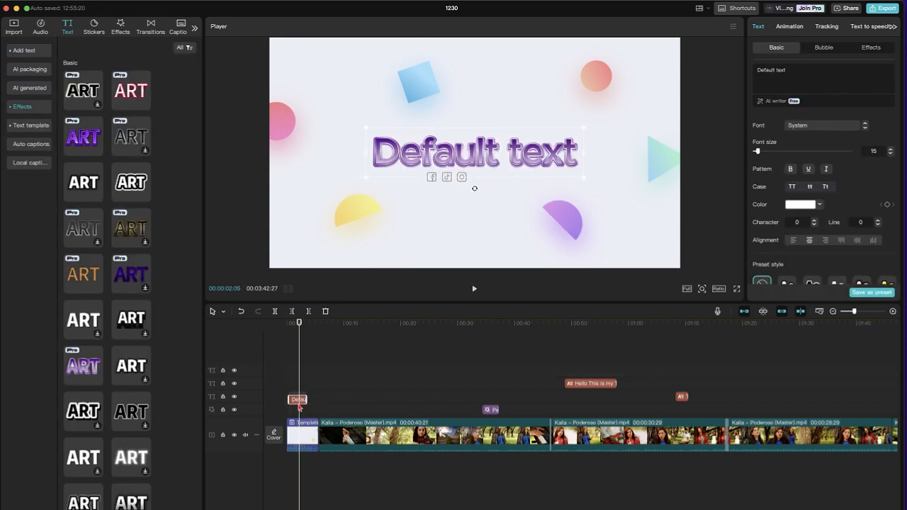
Place the purple Default text clip over the intro on the lower text track and play the intro from the start.
{"action": "left_click_drag", "start_coordinate": [301, 411], "coordinate": [301, 413]}
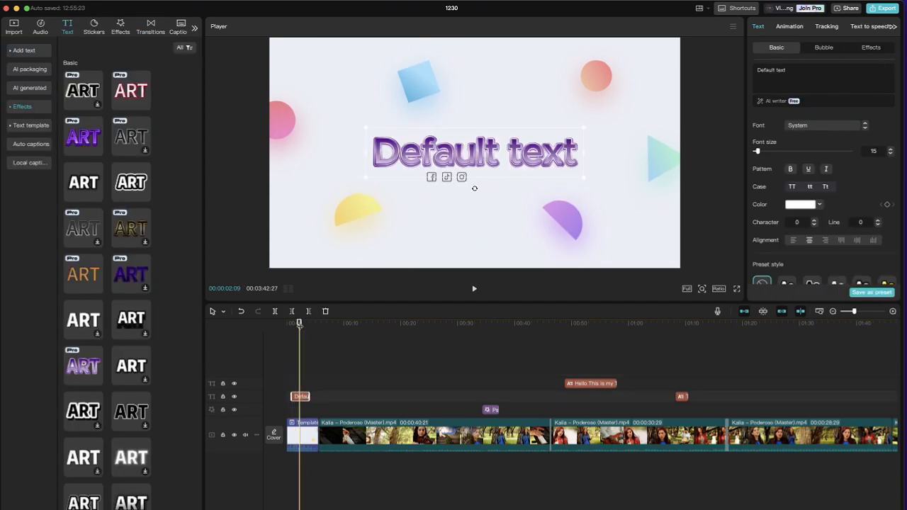
{"action": "left_click", "coordinate": [286, 325]}
{"action": "key", "text": "space"}
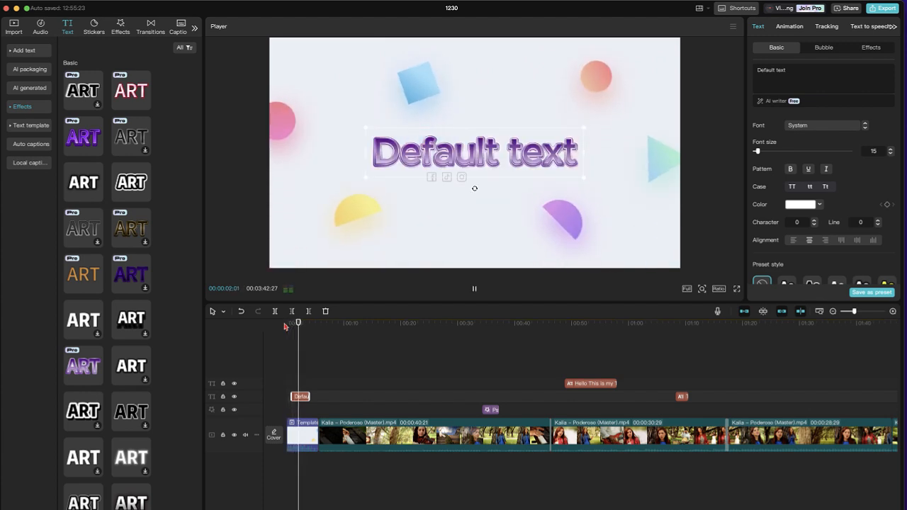
{"action": "key", "text": "space"}
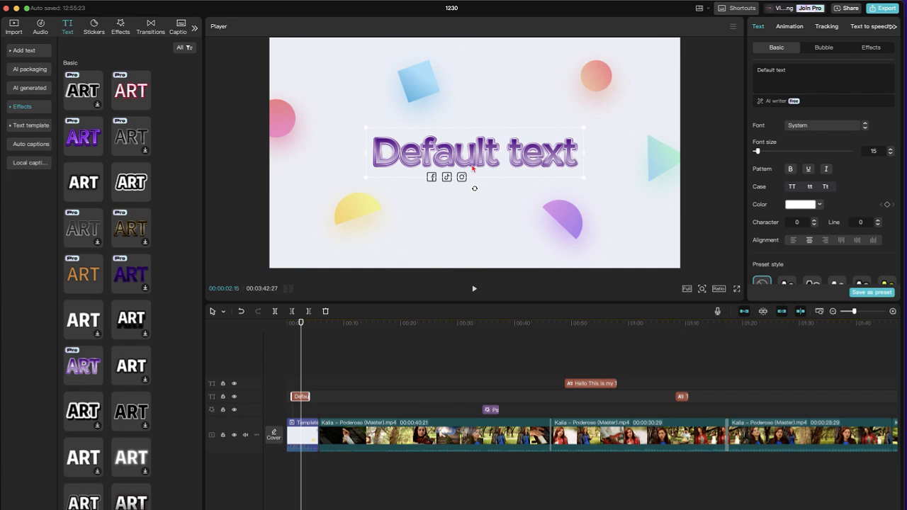
Replace the purple default text with "MY YOUTUBE CHANNEL", breaking it into two lines before CHANNEL.
{"action": "double_click", "coordinate": [471, 163]}
{"action": "key", "text": "ctrl+a"}
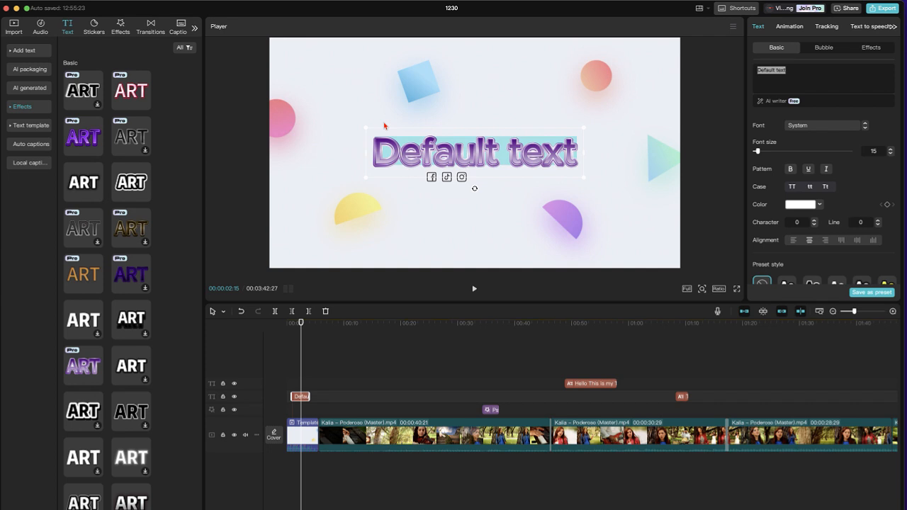
{"action": "type", "text": "m"}
{"action": "key", "text": "BackSpace"}
{"action": "type", "text": "M"}
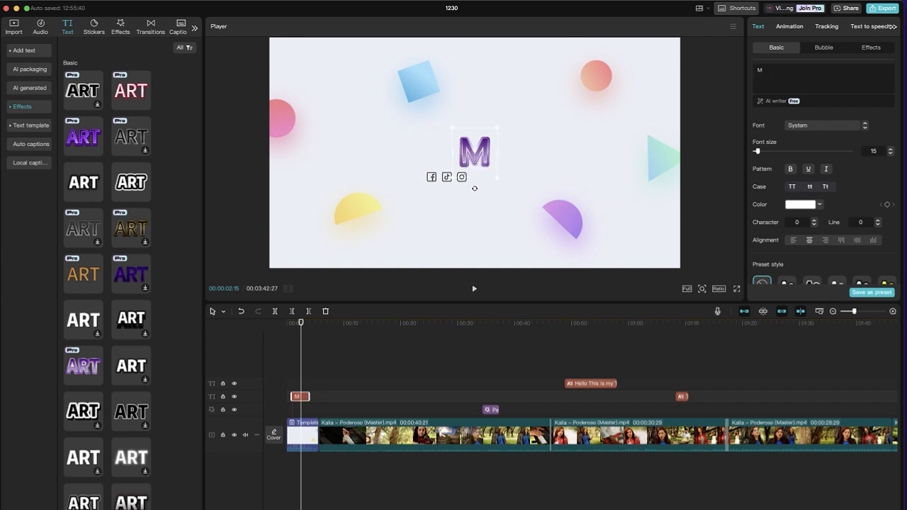
{"action": "type", "text": "Y YOUTUBE CH"}
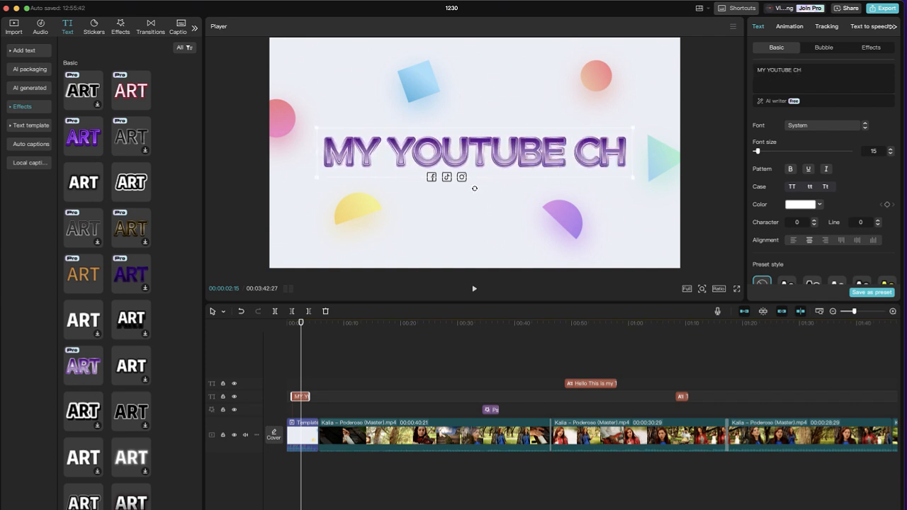
{"action": "key", "text": "BackSpace"}
{"action": "key", "text": "BackSpace"}
{"action": "key", "text": "Return"}
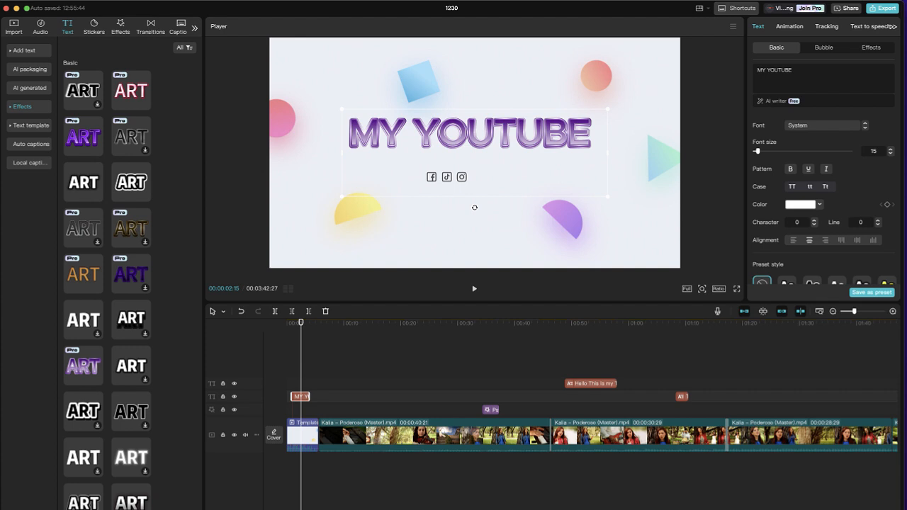
{"action": "type", "text": "BE CHANNEL"}
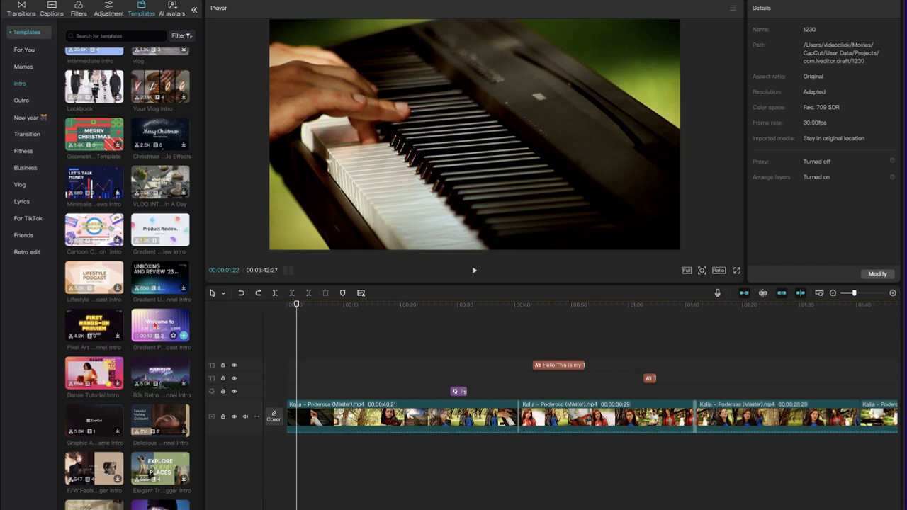
Insert the Gradient Podcast Intro template at the very start of the video track and play it through.
{"action": "left_click_drag", "start_coordinate": [176, 346], "coordinate": [288, 422]}
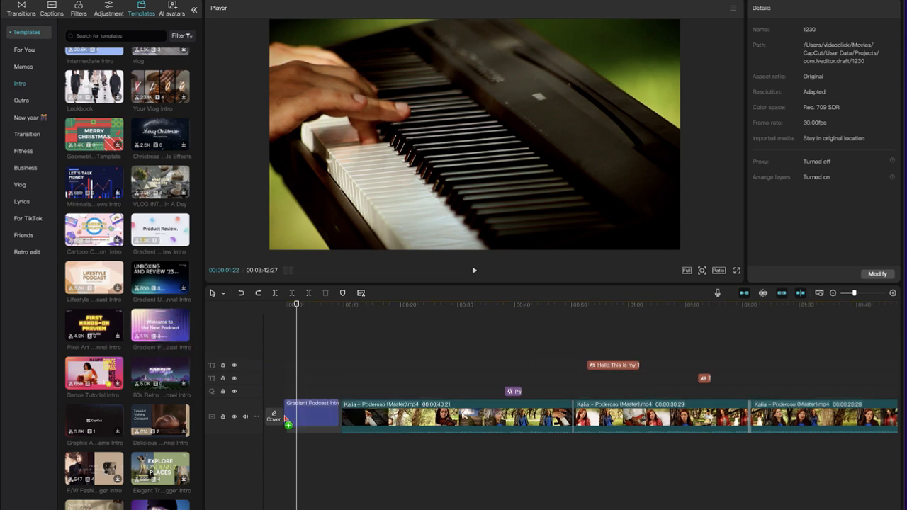
{"action": "left_click", "coordinate": [285, 315]}
{"action": "key", "text": "space"}
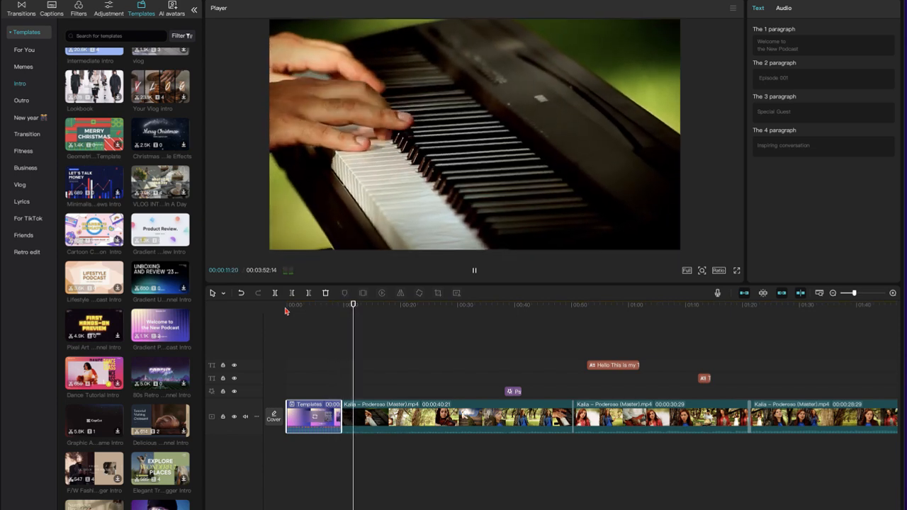
{"action": "key", "text": "space"}
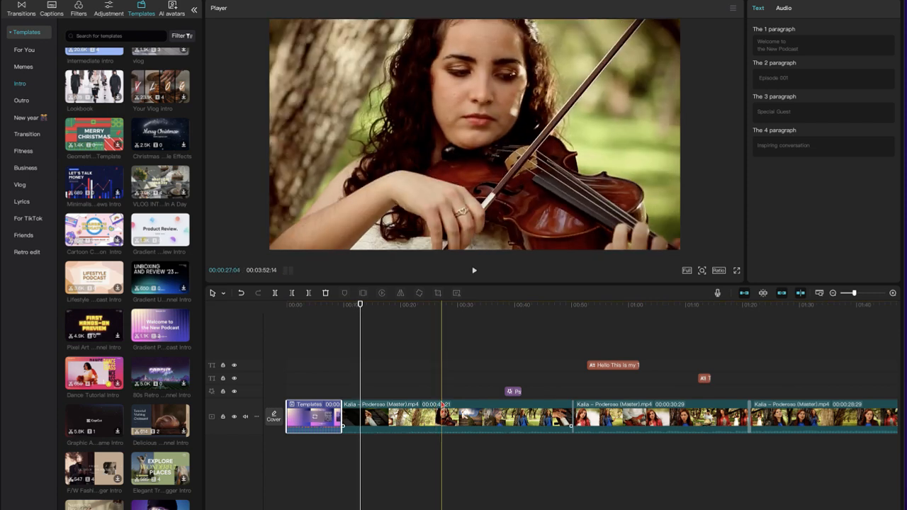
Raise the volume of the first music video clip to 20.0 dB and play it from about 0:14.
{"action": "left_click", "coordinate": [469, 421]}
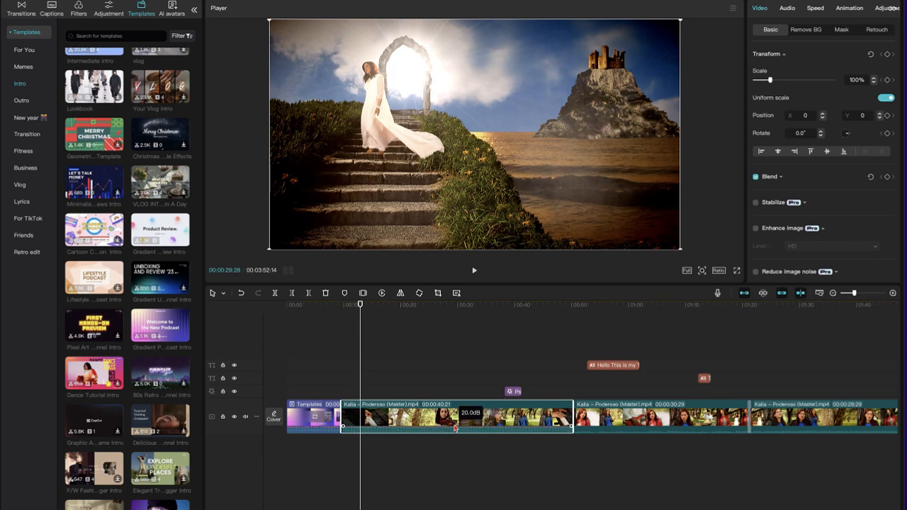
{"action": "left_click", "coordinate": [367, 305]}
{"action": "key", "text": "space"}
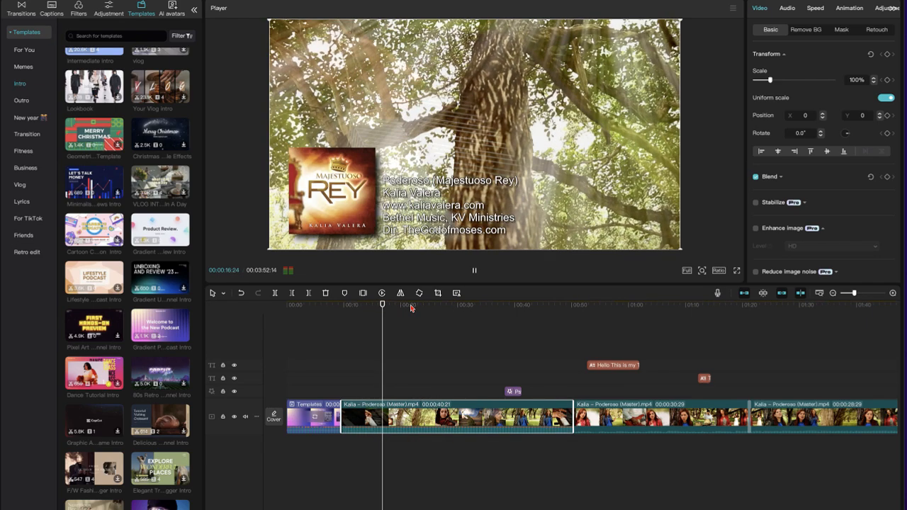
{"action": "key", "text": "space"}
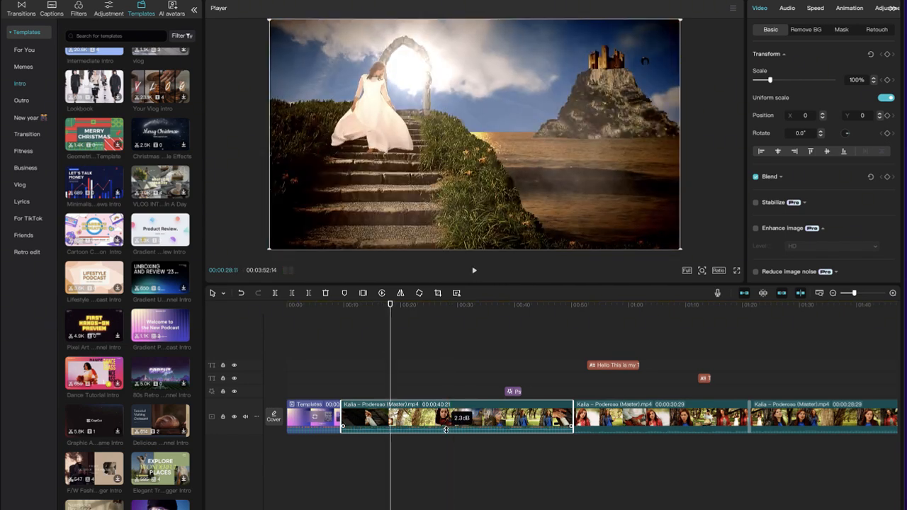
Lower the volume of the first music video clip and play it around 0:25 to check the sound.
{"action": "left_click", "coordinate": [447, 433]}
{"action": "key", "text": "space"}
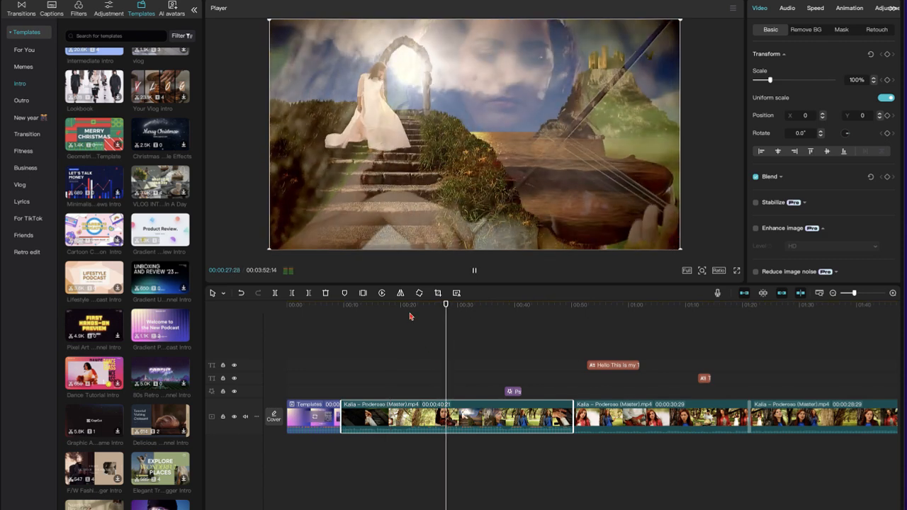
{"action": "key", "text": "space"}
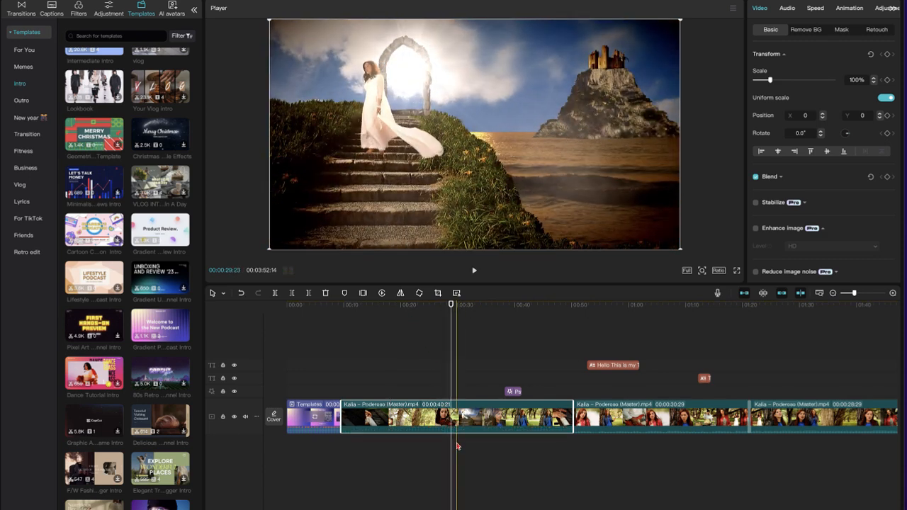
{"action": "left_click", "coordinate": [428, 307]}
{"action": "key", "text": "space"}
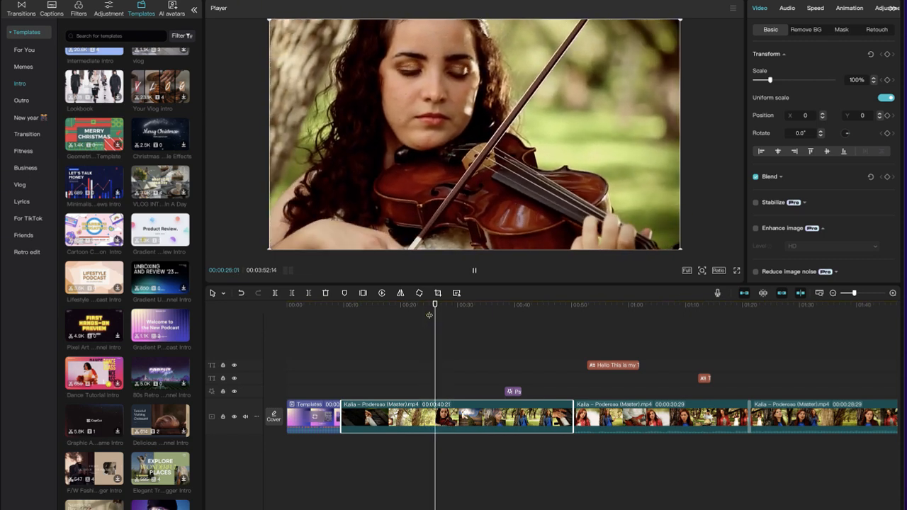
{"action": "key", "text": "space"}
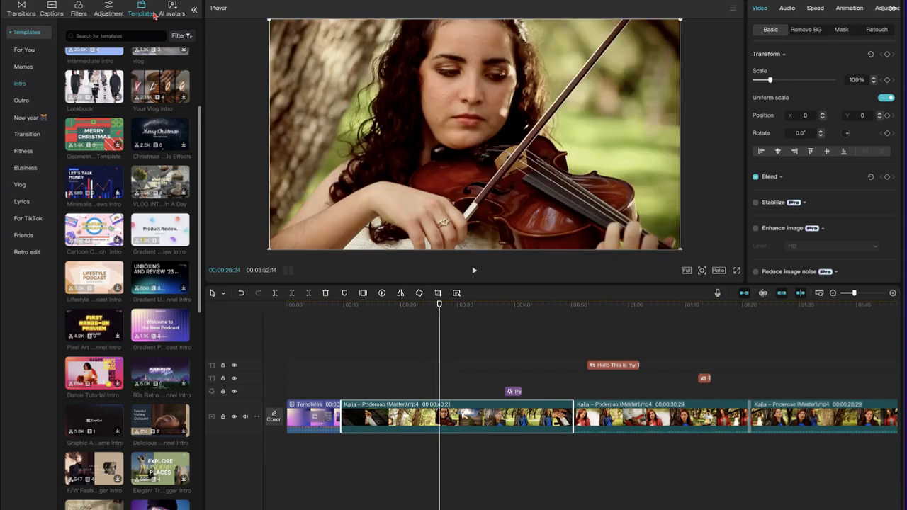
Look at the AI avatar options and select the second music video clip on the timeline.
{"action": "left_click", "coordinate": [172, 10]}
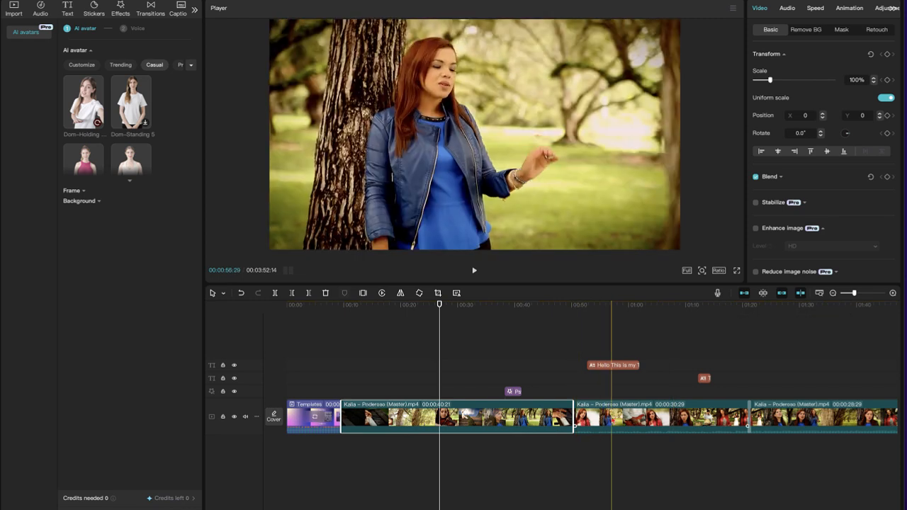
{"action": "left_click", "coordinate": [606, 417]}
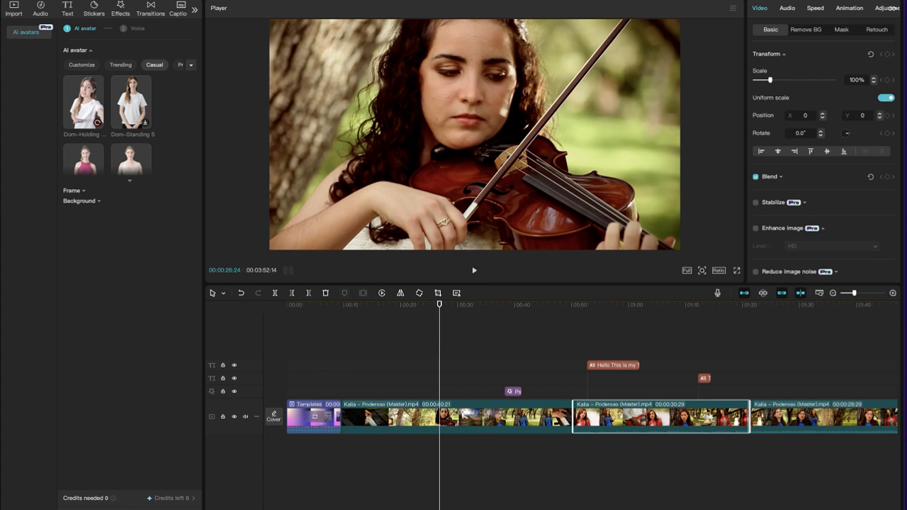
Try to export the video and return to editing from the Pro materials notice.
{"action": "key", "text": "super+e"}
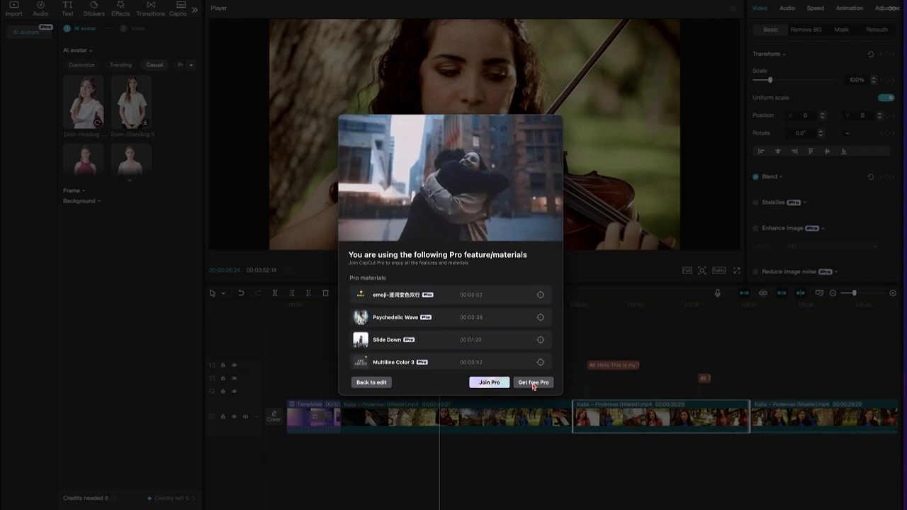
{"action": "left_click", "coordinate": [370, 383]}
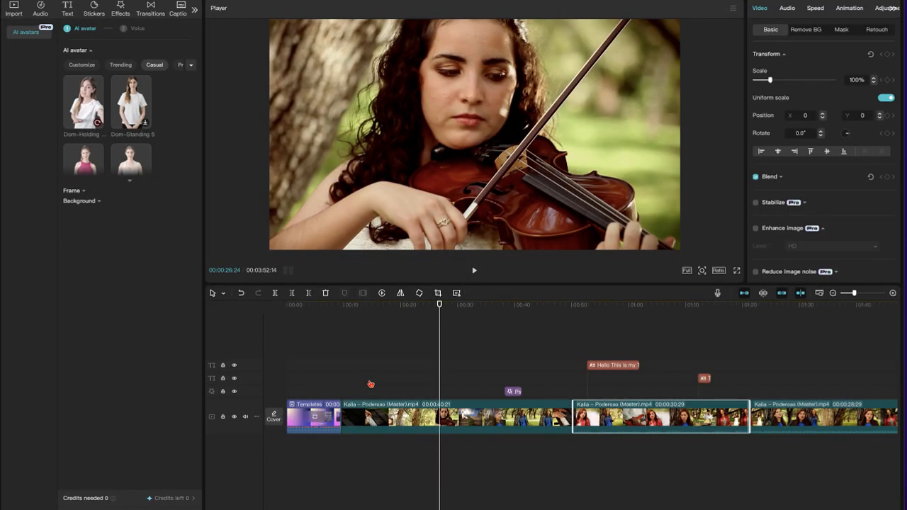